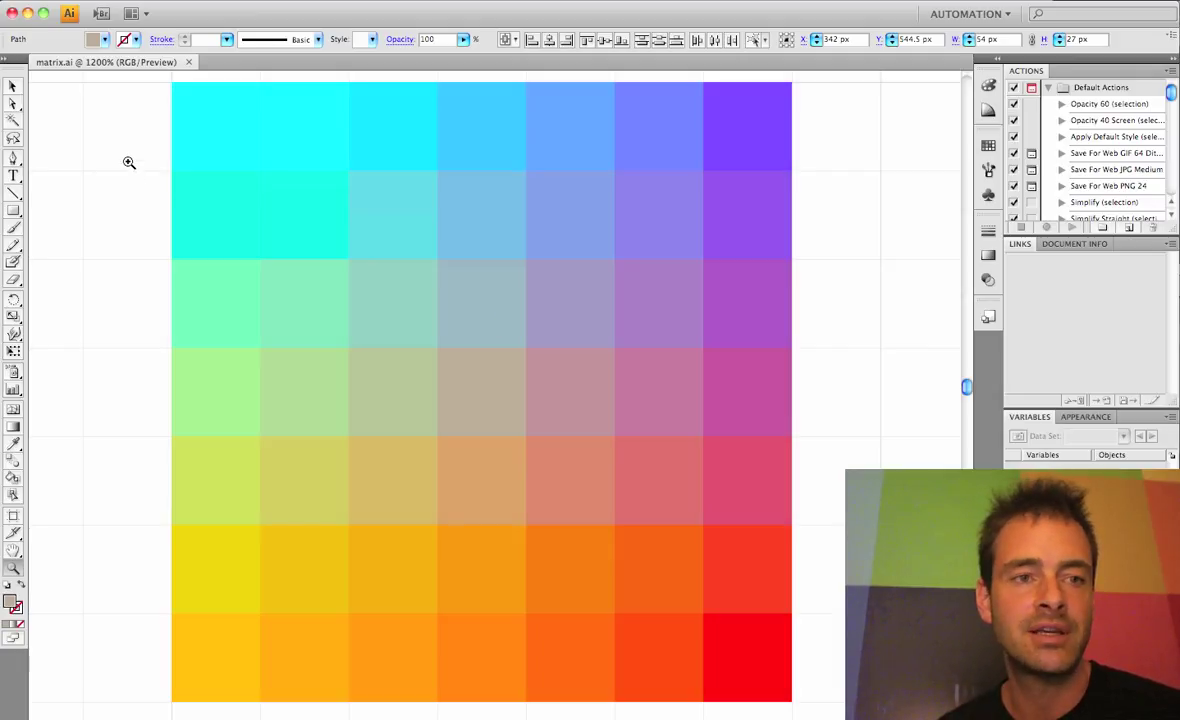
Zoom out twice so the red and cyan backgrounds appear beside the grid.
{"action": "left_click", "coordinate": [15, 88]}
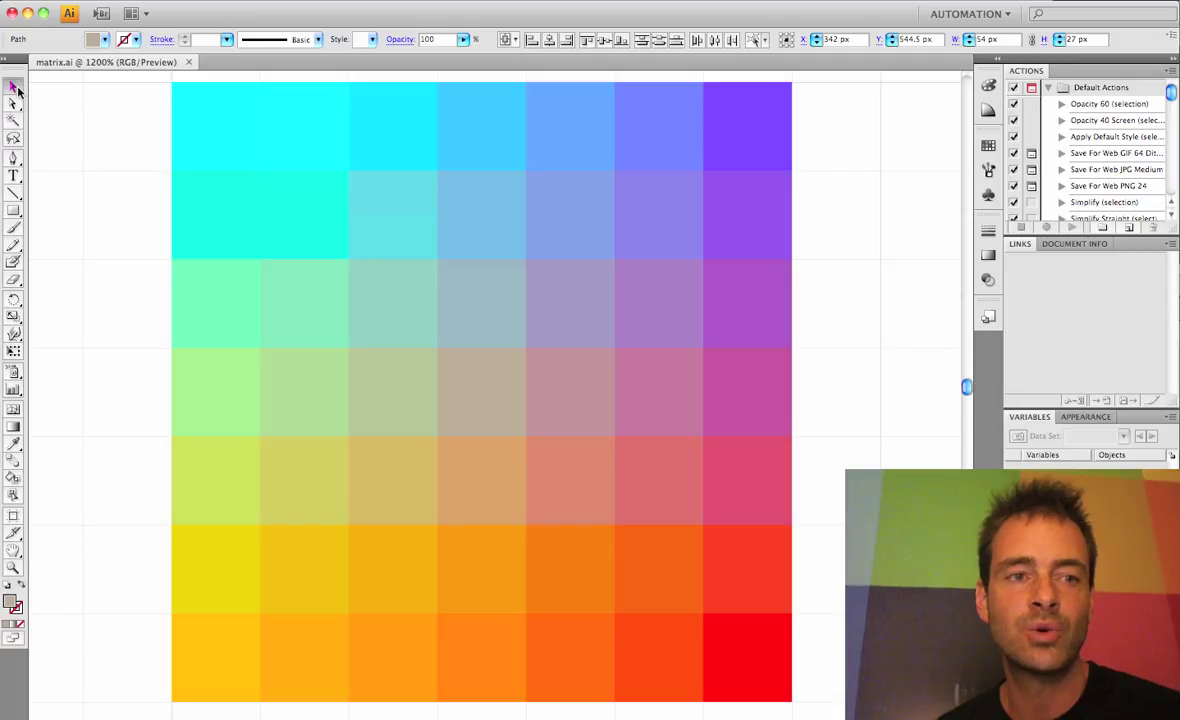
{"action": "left_click", "coordinate": [15, 104]}
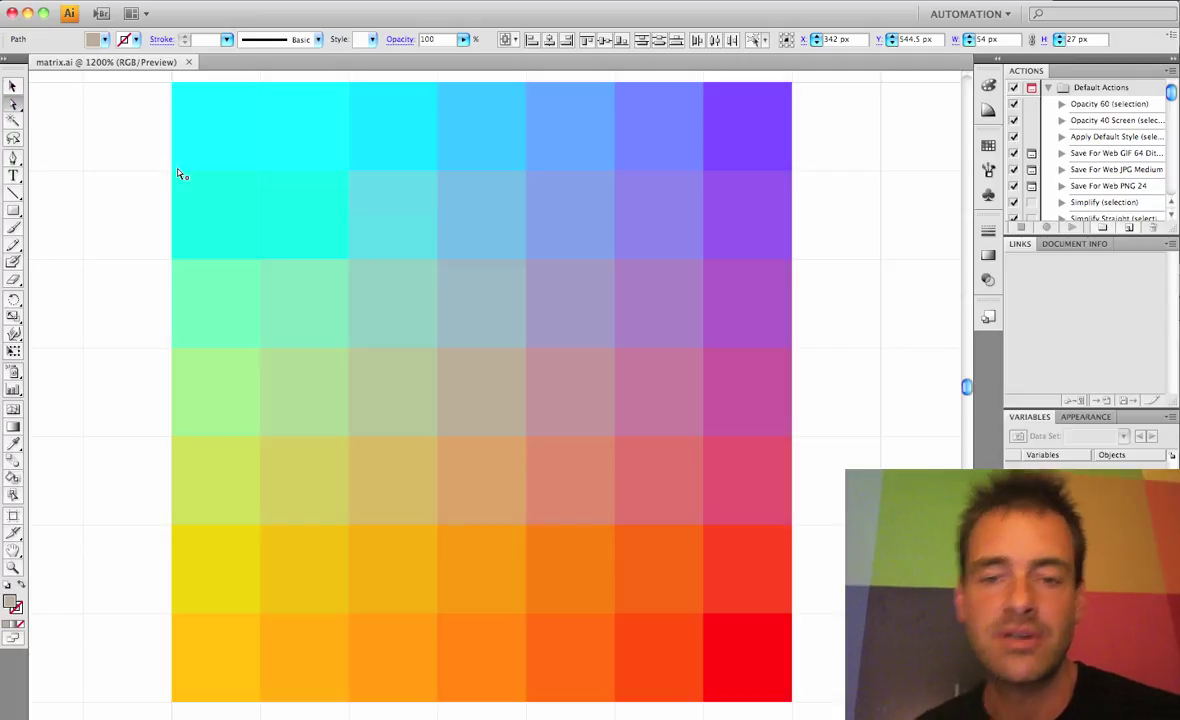
{"action": "key", "text": "z"}
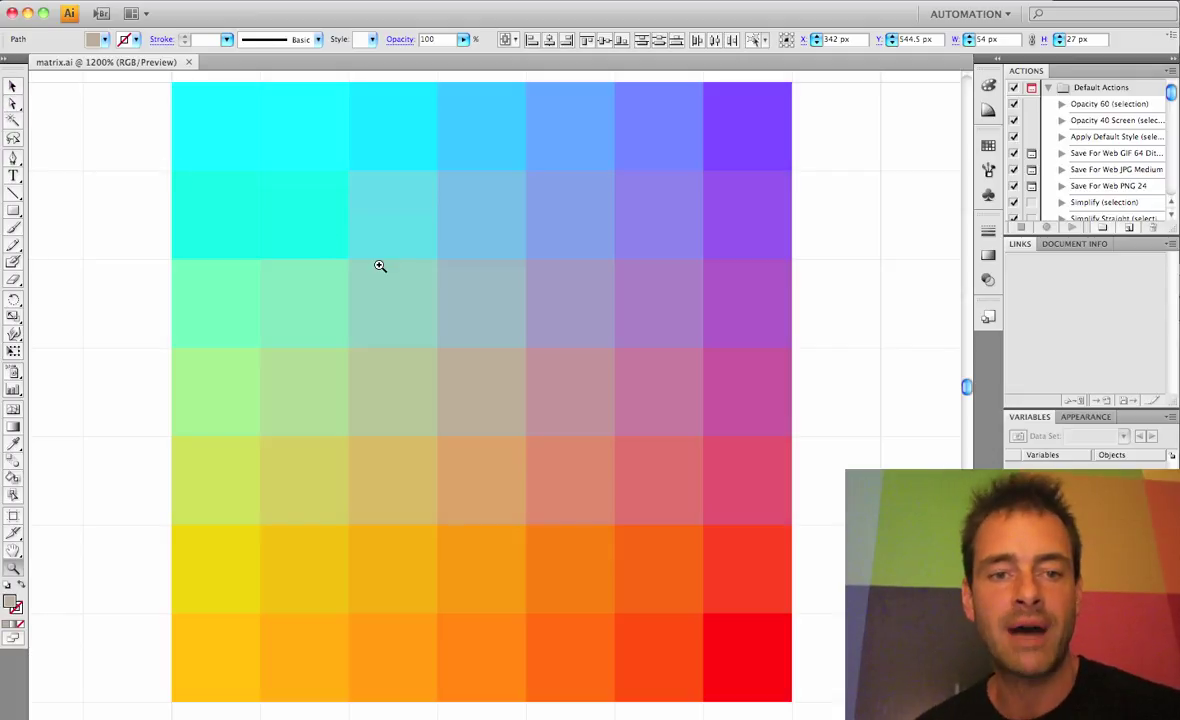
{"action": "left_click", "coordinate": [400, 271], "text": "alt"}
{"action": "scroll", "coordinate": [400, 272], "scroll_direction": "right", "scroll_amount": 5}
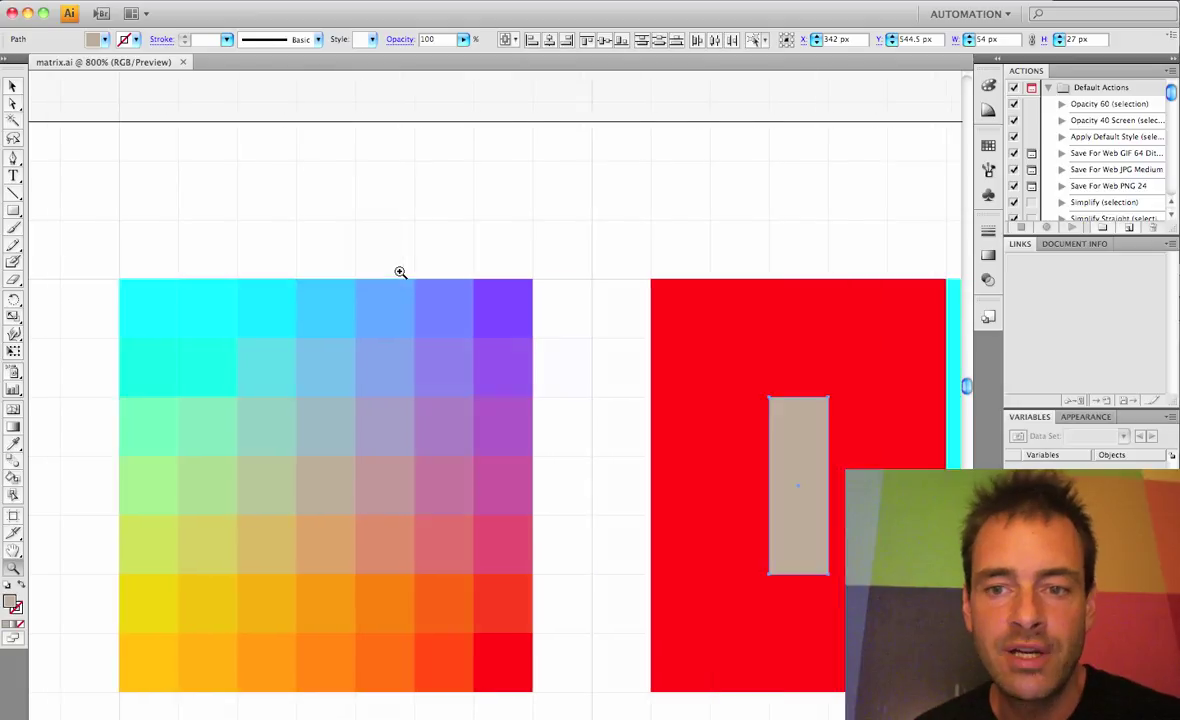
{"action": "scroll", "coordinate": [400, 272], "scroll_direction": "right", "scroll_amount": 5}
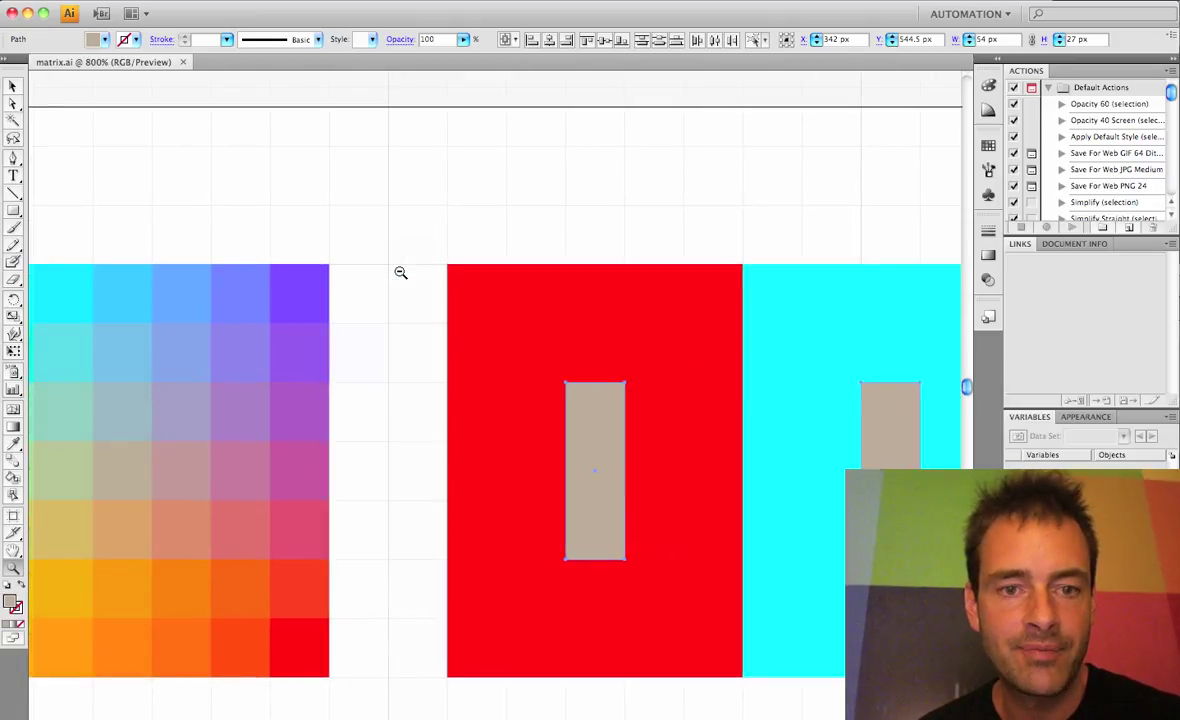
{"action": "left_click", "coordinate": [400, 271], "text": "alt"}
{"action": "scroll", "coordinate": [400, 272], "scroll_direction": "down", "scroll_amount": 3}
{"action": "scroll", "coordinate": [400, 272], "scroll_direction": "right", "scroll_amount": 2}
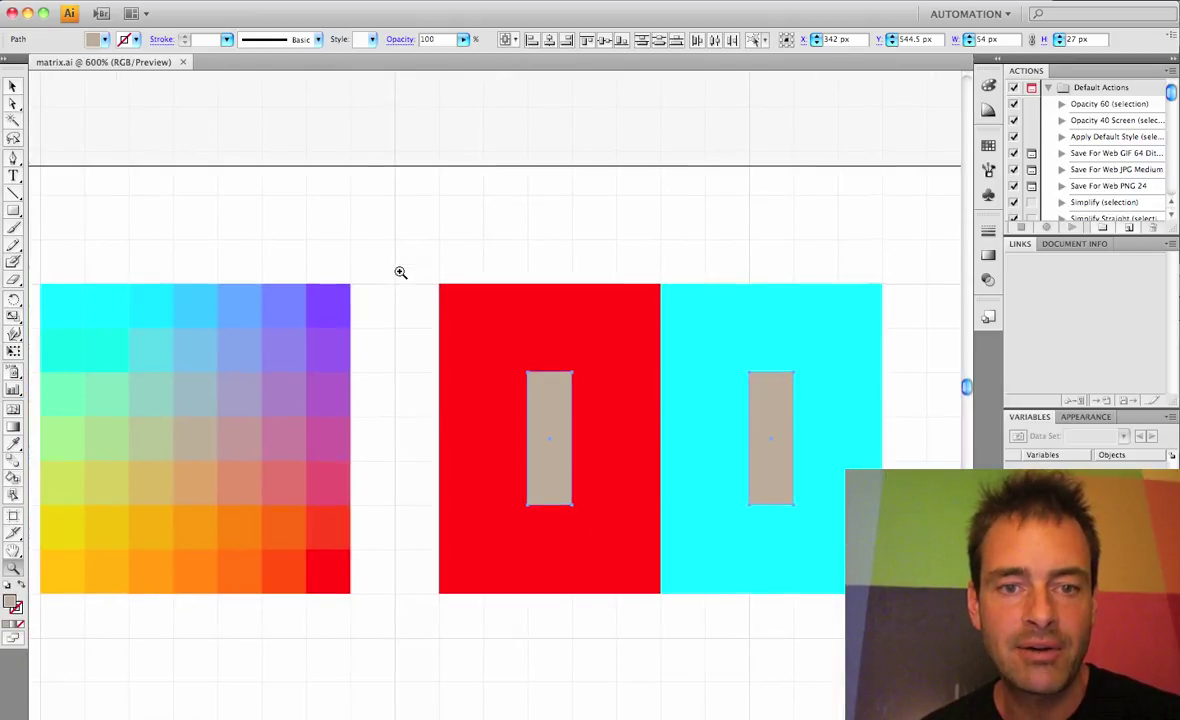
{"action": "scroll", "coordinate": [400, 272], "scroll_direction": "down", "scroll_amount": 1}
{"action": "scroll", "coordinate": [400, 272], "scroll_direction": "down", "scroll_amount": 1}
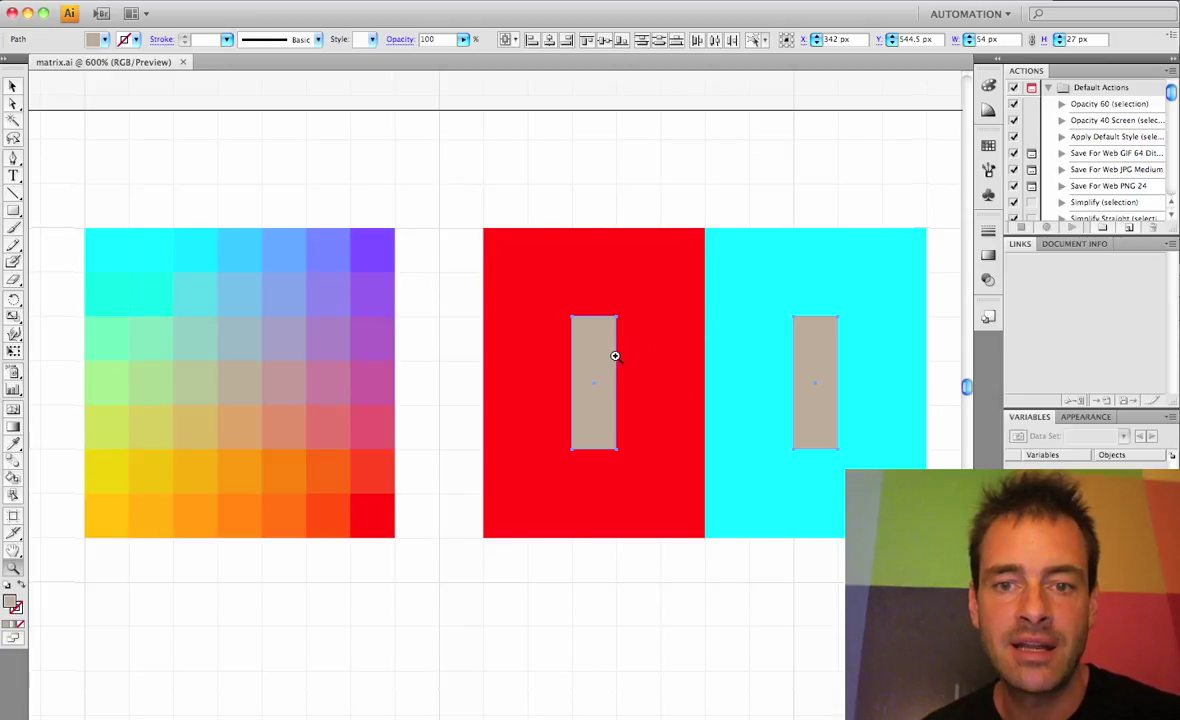
Slide the tan swatches together at the red–cyan boundary to compare, then return them.
{"action": "left_click", "coordinate": [750, 184]}
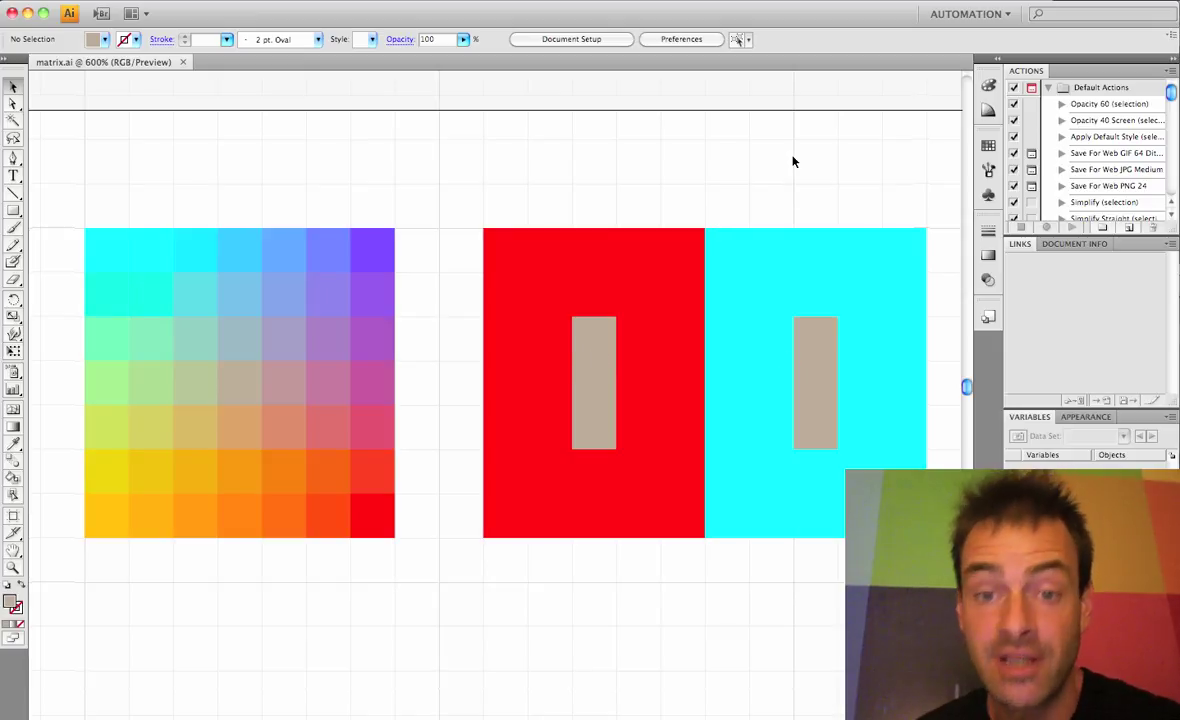
{"action": "mouse_move", "coordinate": [603, 381]}
{"action": "left_mouse_down"}
{"action": "mouse_move", "coordinate": [687, 382]}
{"action": "mouse_move", "coordinate": [717, 369]}
{"action": "left_mouse_up"}
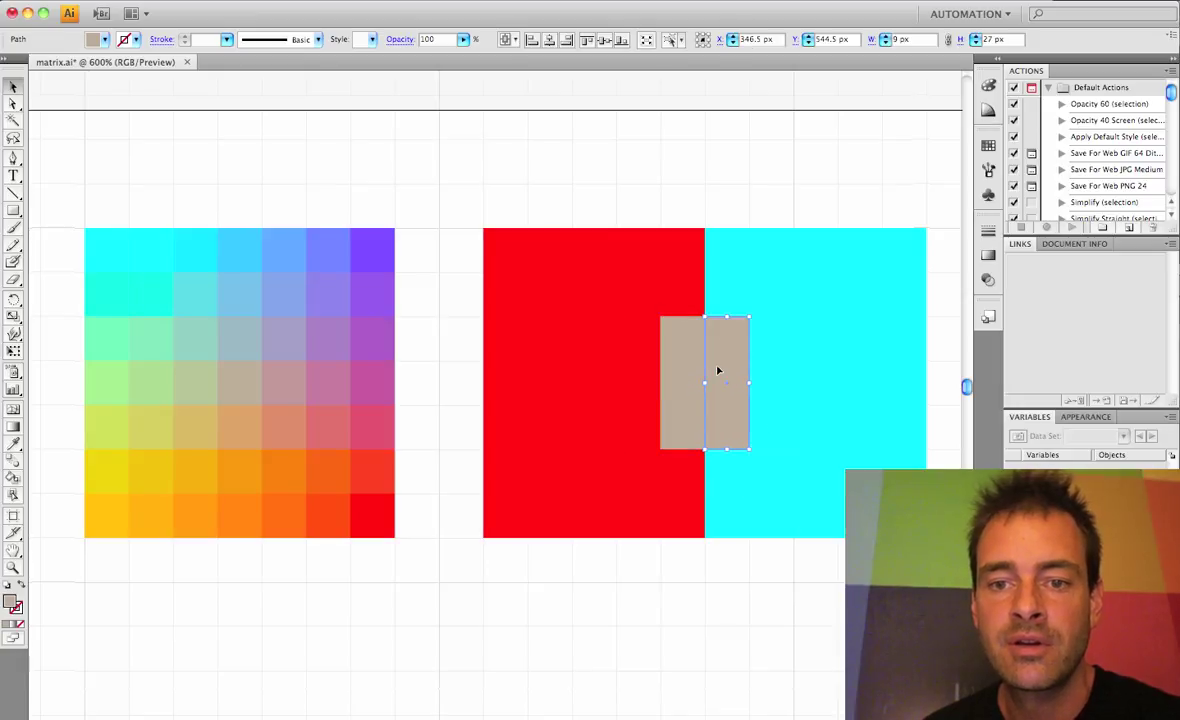
{"action": "left_click", "coordinate": [717, 206]}
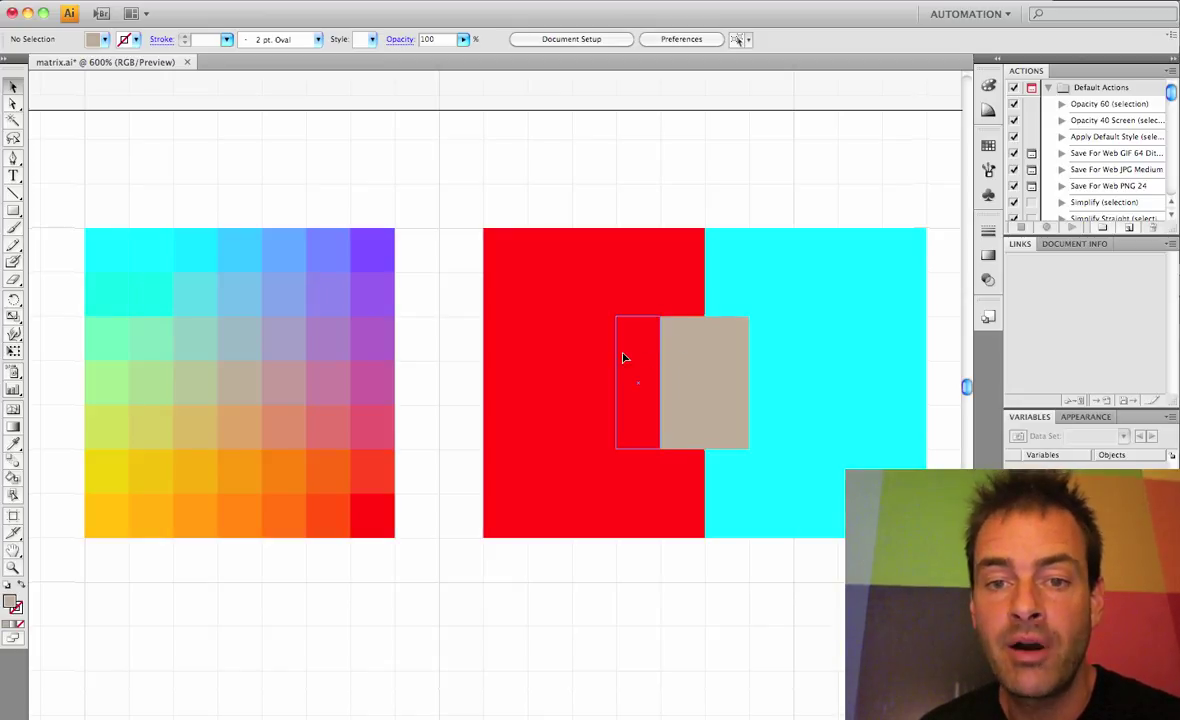
{"action": "left_click", "coordinate": [594, 361]}
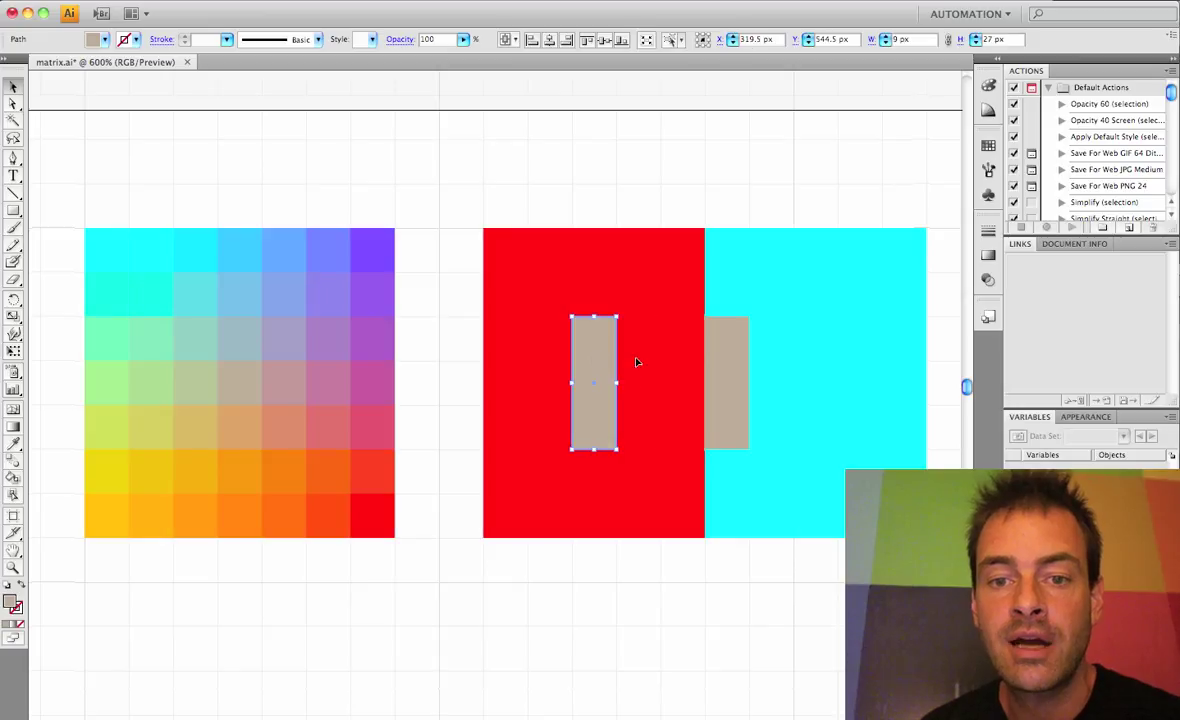
{"action": "left_click_drag", "start_coordinate": [789, 376], "coordinate": [790, 375]}
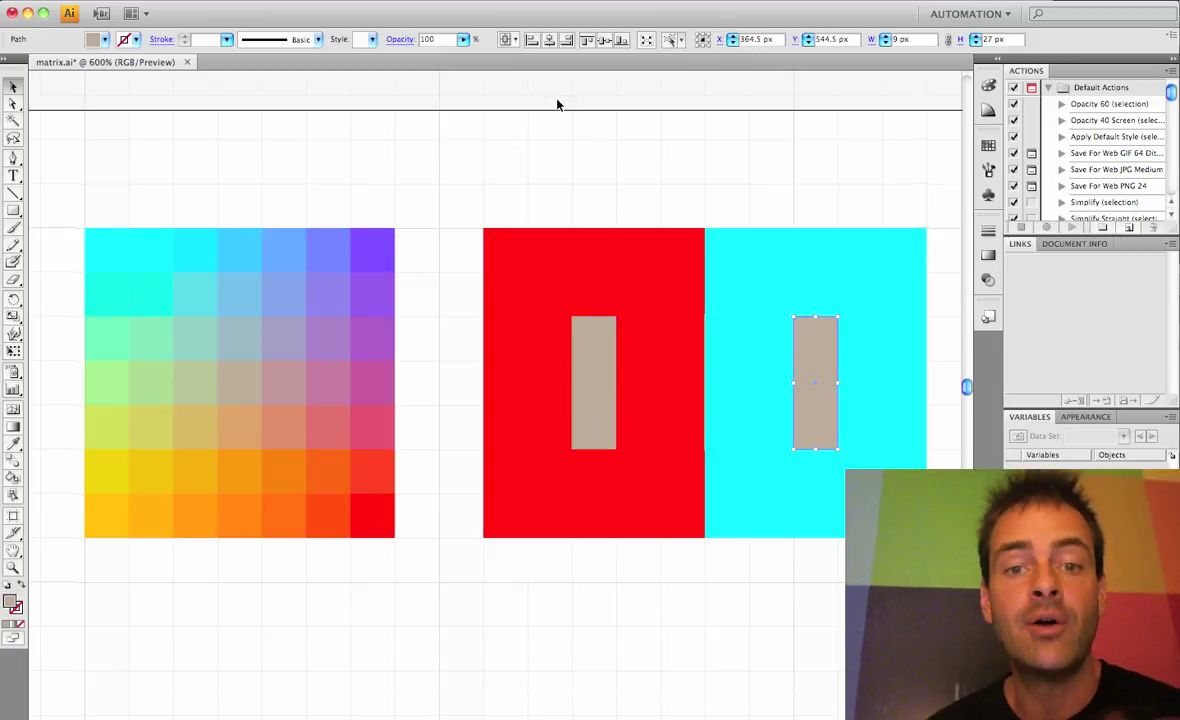
Fill the red background with the grid's top-right purple.
{"action": "left_click", "coordinate": [520, 255]}
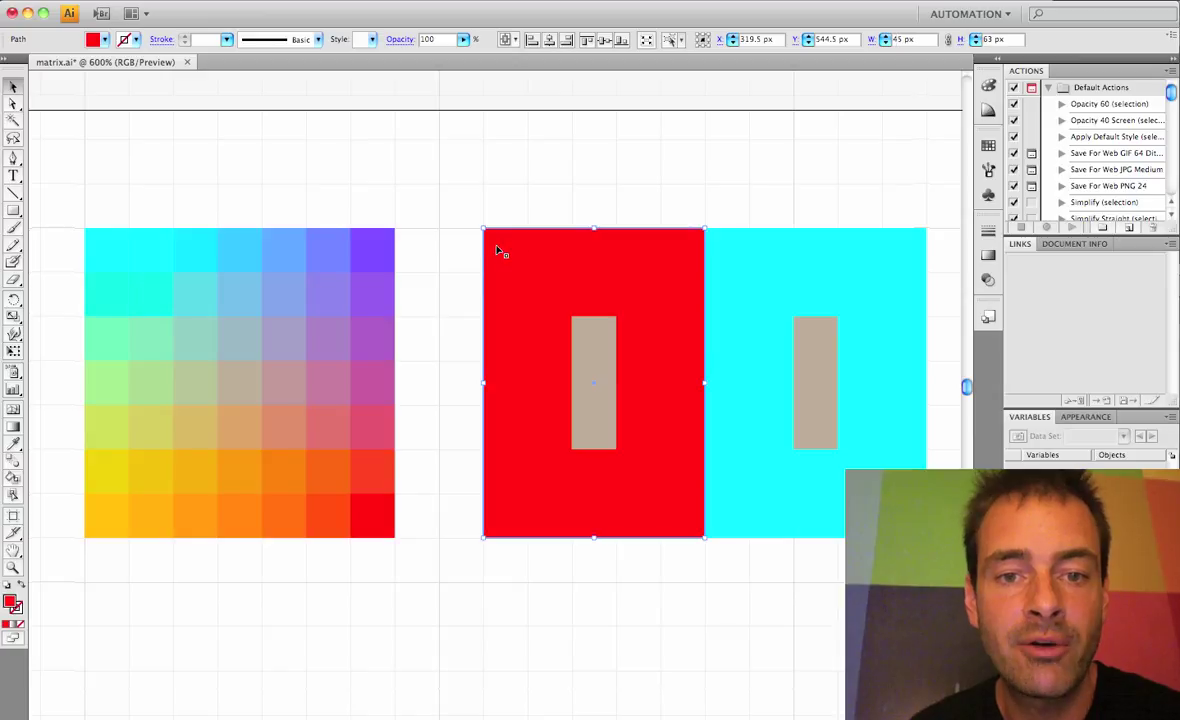
{"action": "key", "text": "i"}
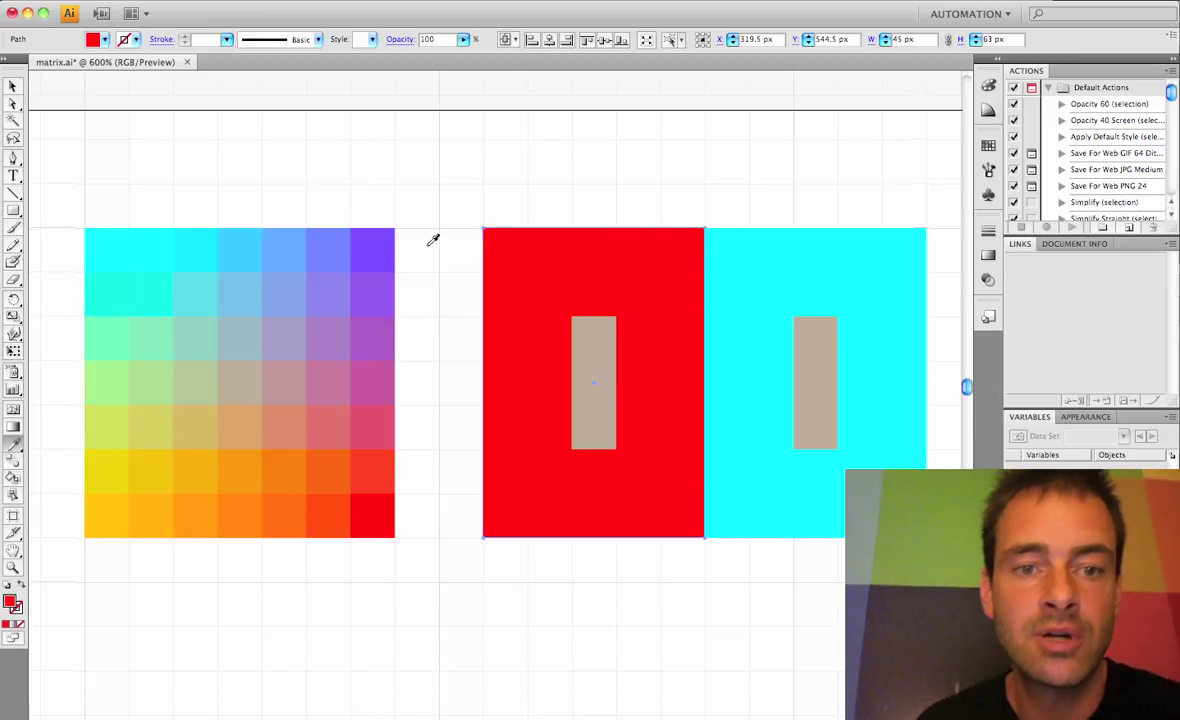
{"action": "left_click", "coordinate": [378, 250]}
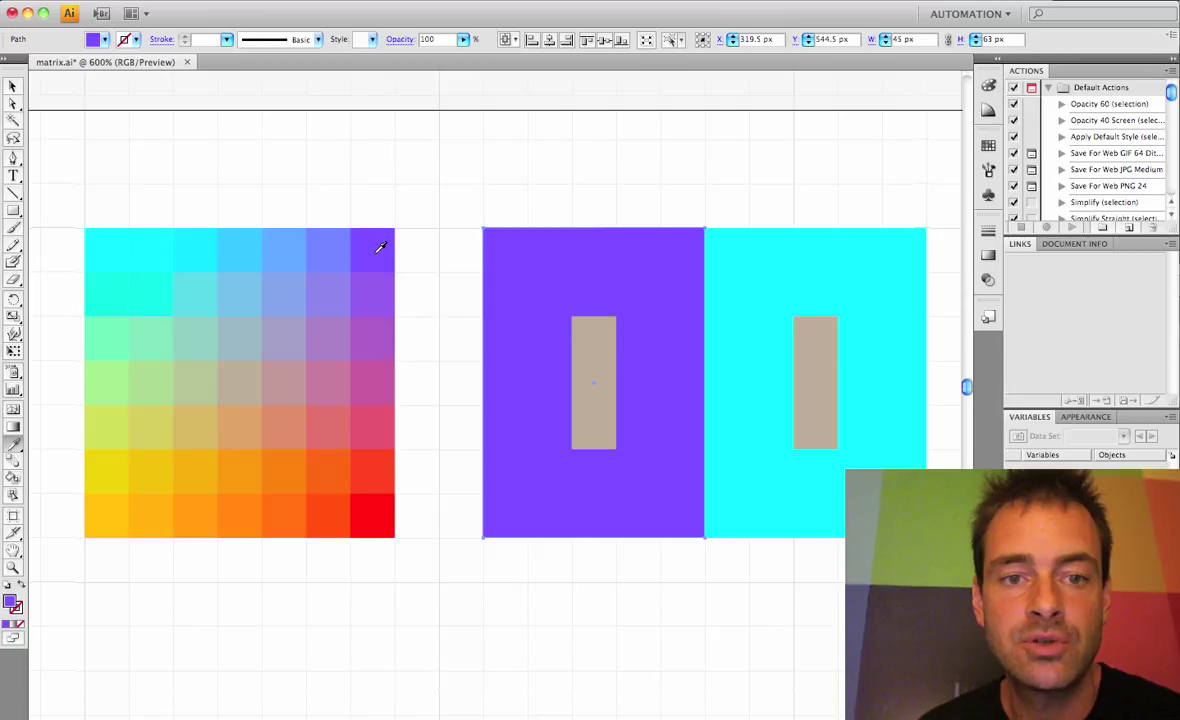
{"action": "key", "text": "v"}
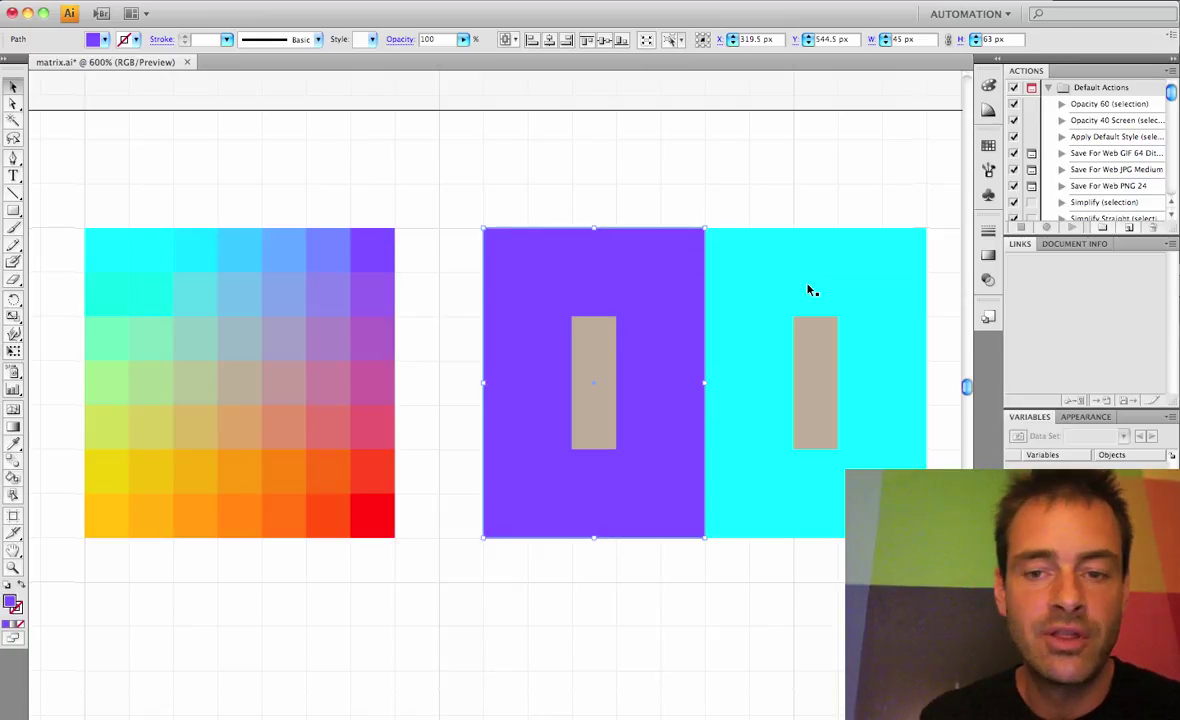
Fill the cyan background with the grid's bottom-left golden orange.
{"action": "left_click", "coordinate": [808, 288]}
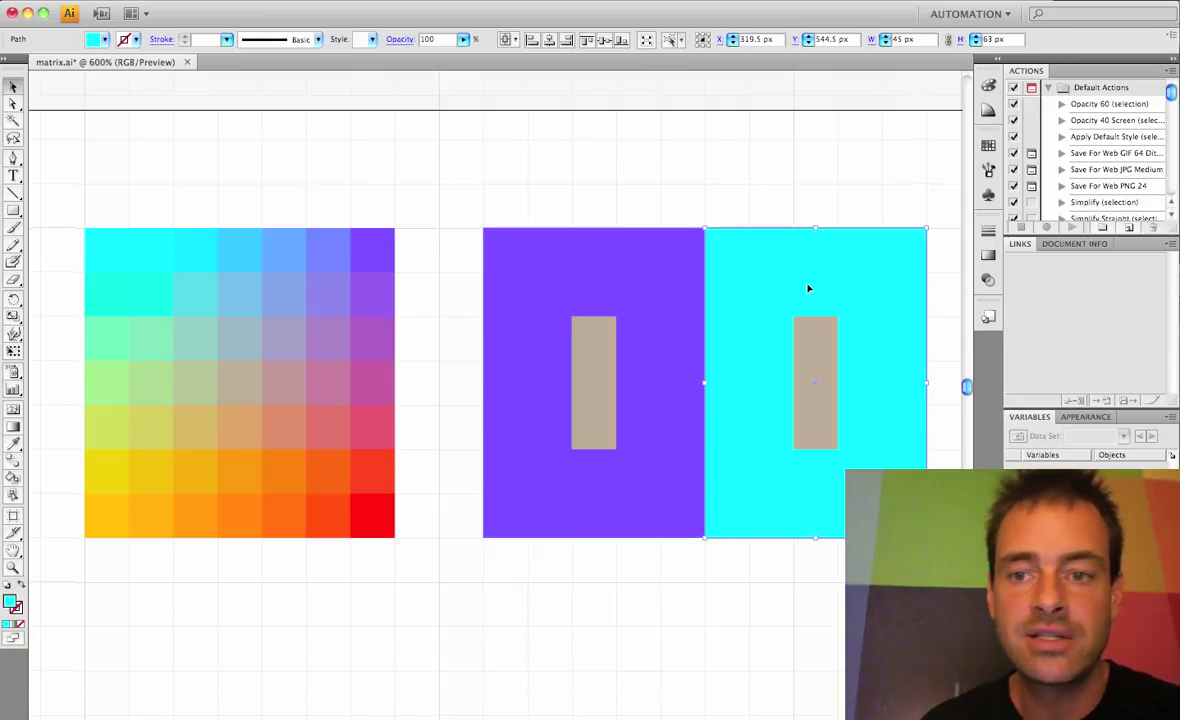
{"action": "key", "text": "i"}
{"action": "left_click", "coordinate": [108, 511]}
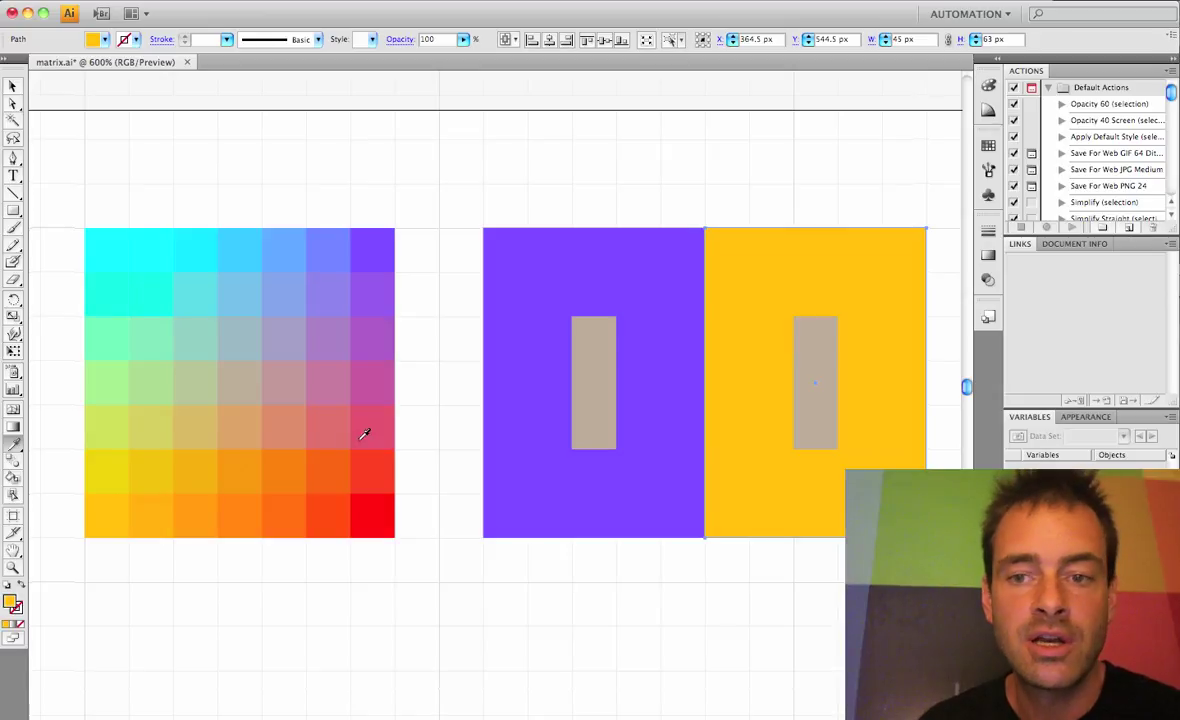
{"action": "key", "text": "a"}
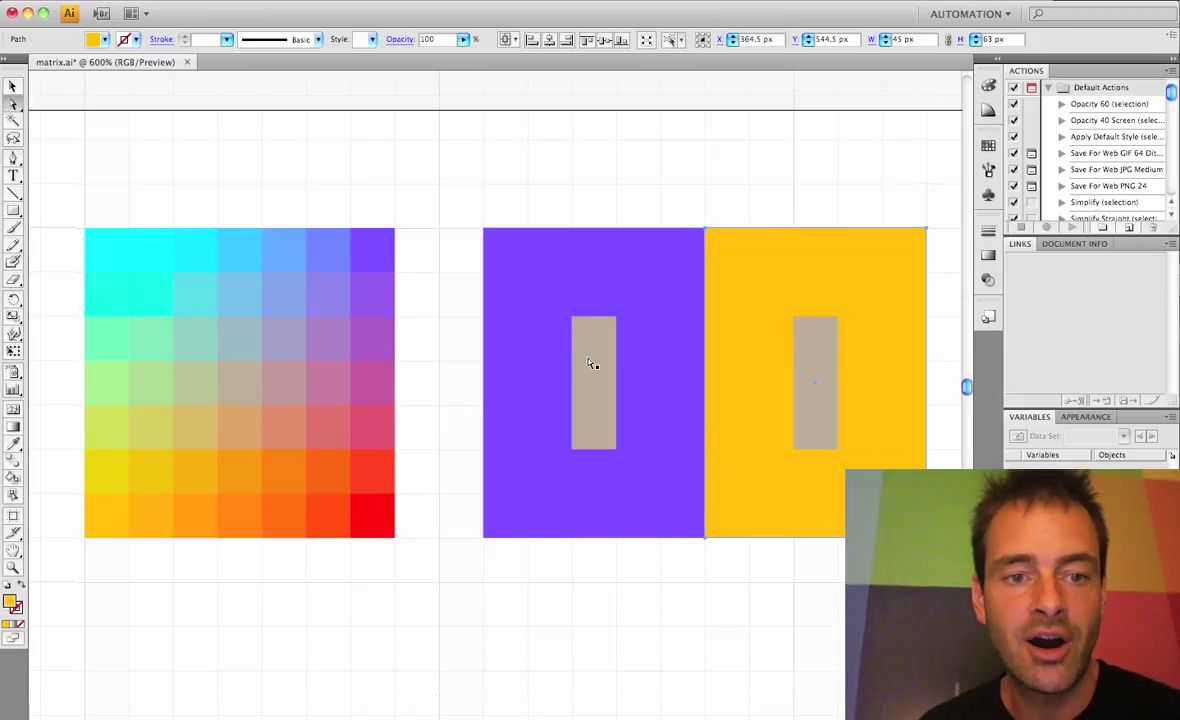
{"action": "left_click", "coordinate": [590, 364]}
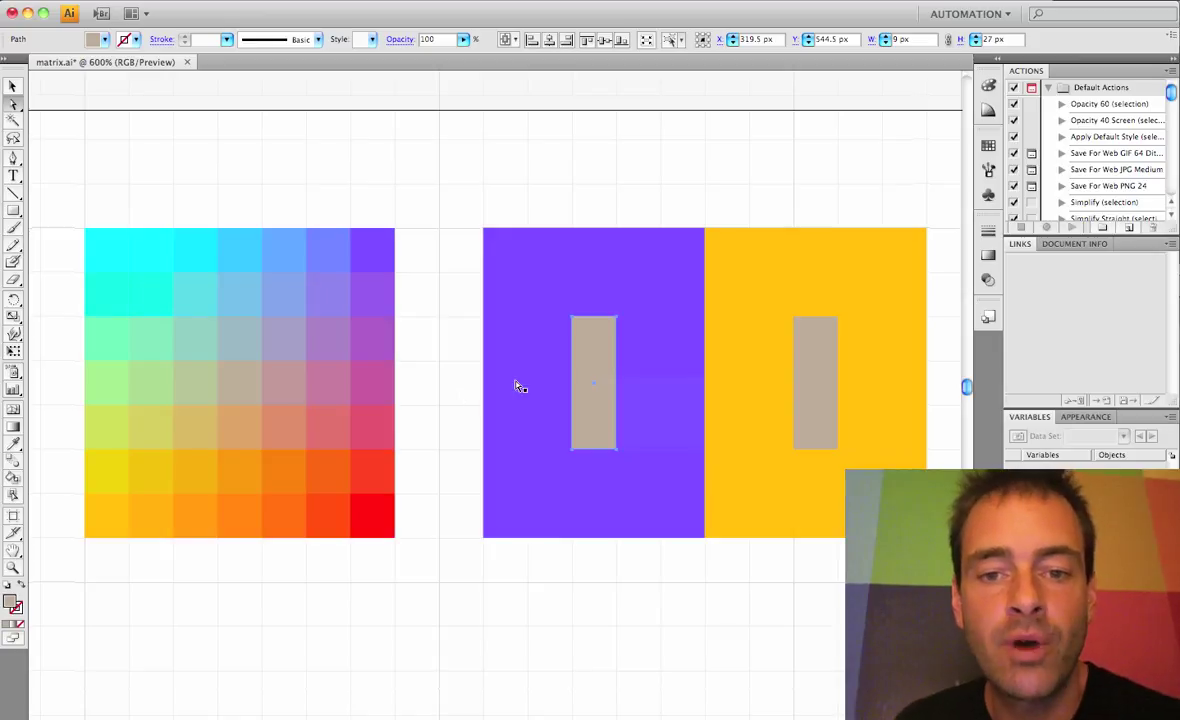
Refill the swatch on the purple background with lavender sampled from the grid.
{"action": "left_click", "coordinate": [624, 172]}
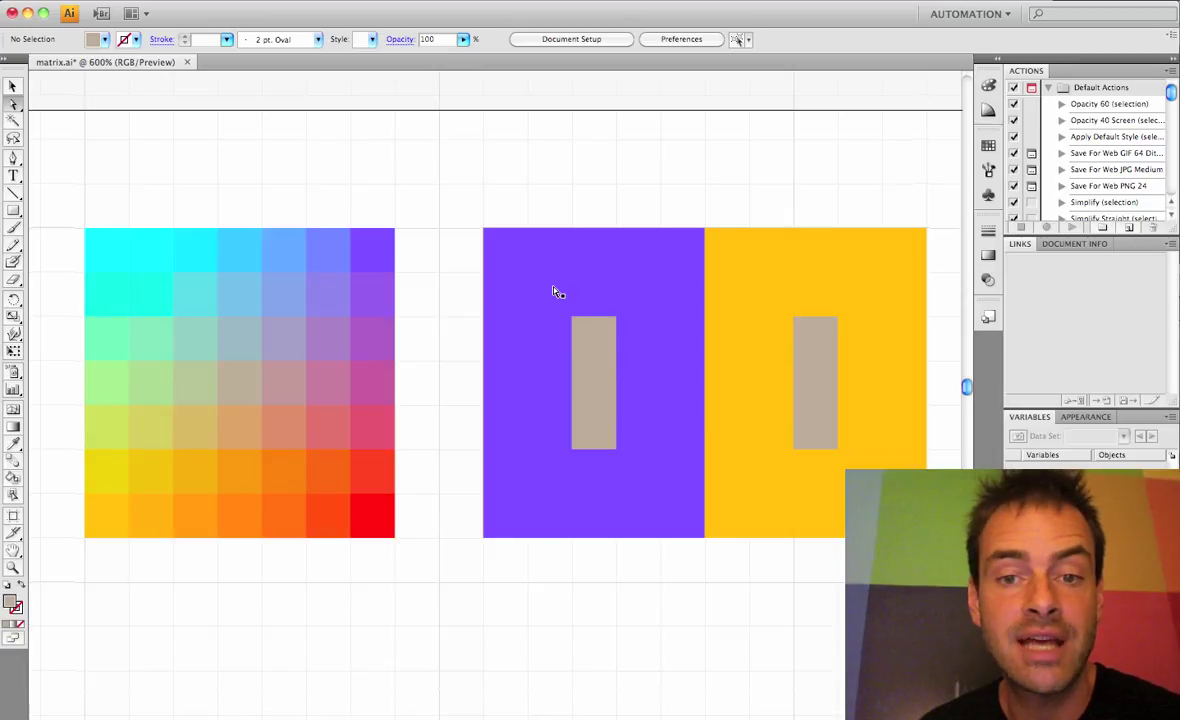
{"action": "left_click", "coordinate": [597, 296]}
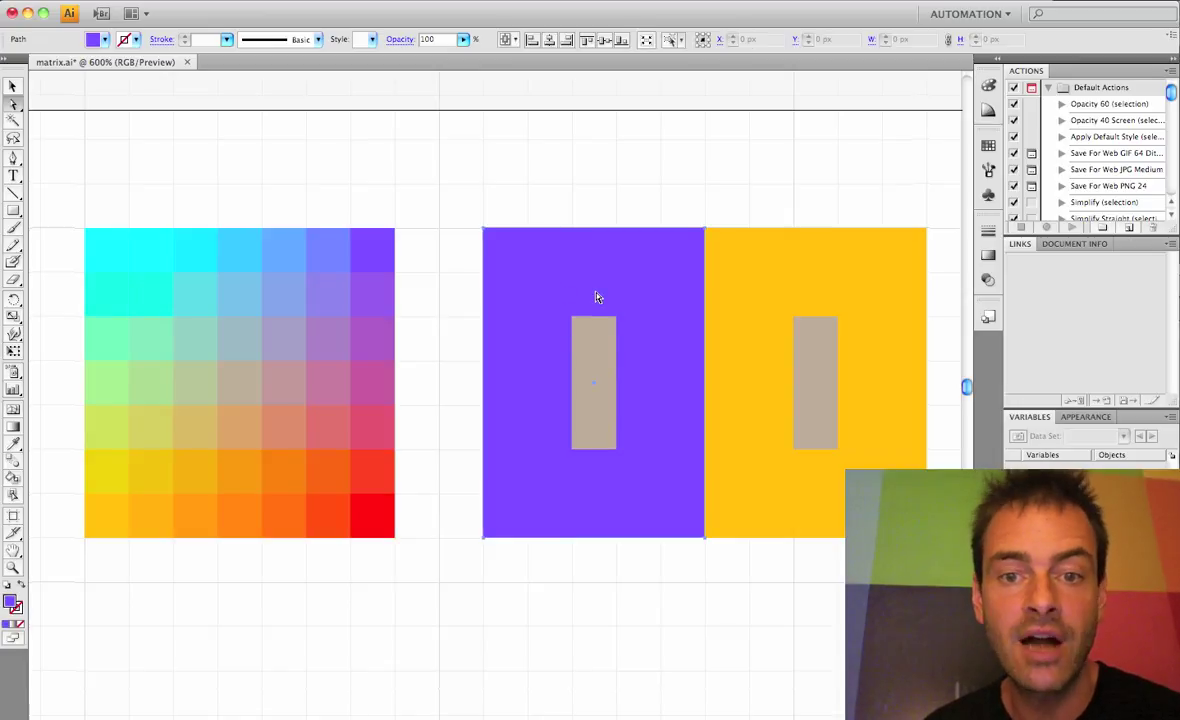
{"action": "left_click", "coordinate": [593, 352]}
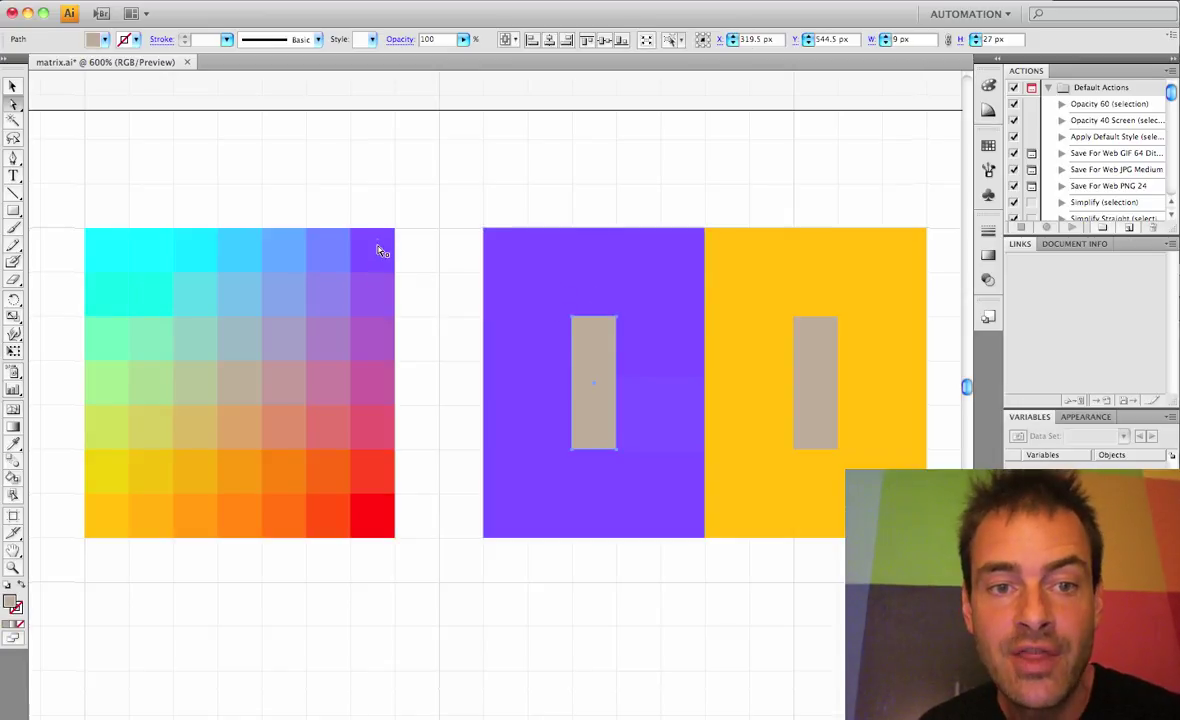
{"action": "left_click", "coordinate": [288, 351]}
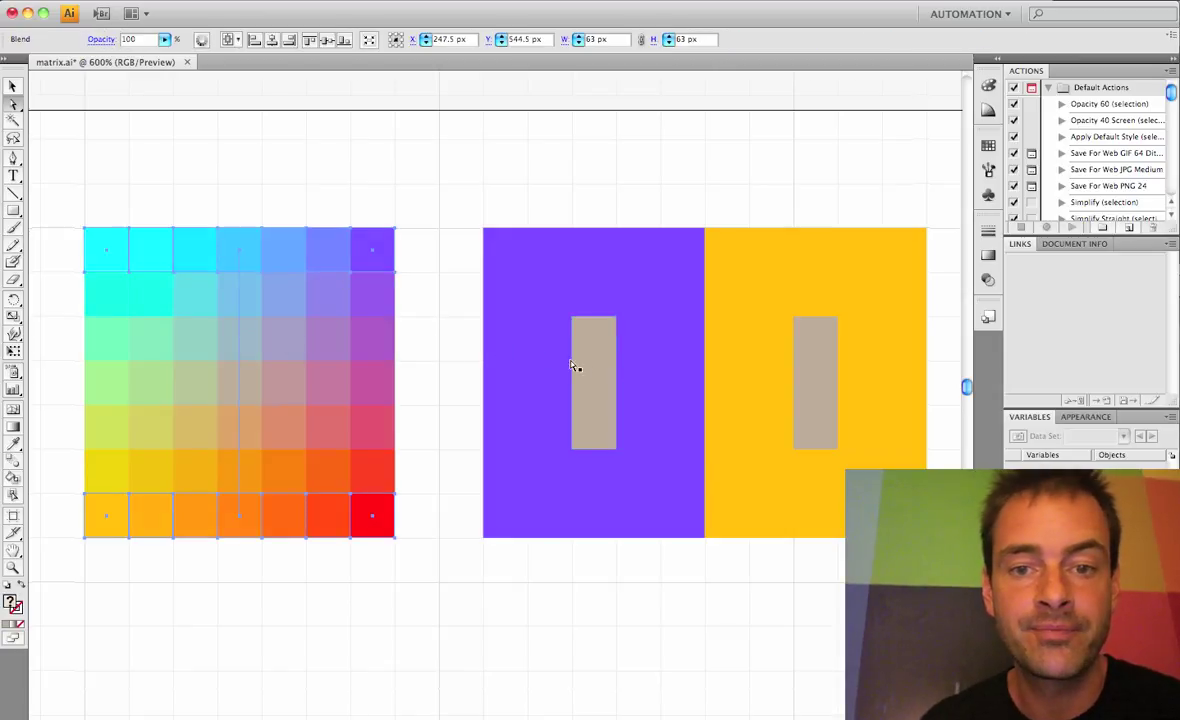
{"action": "left_click", "coordinate": [576, 366]}
{"action": "key", "text": "i"}
{"action": "left_click", "coordinate": [286, 339]}
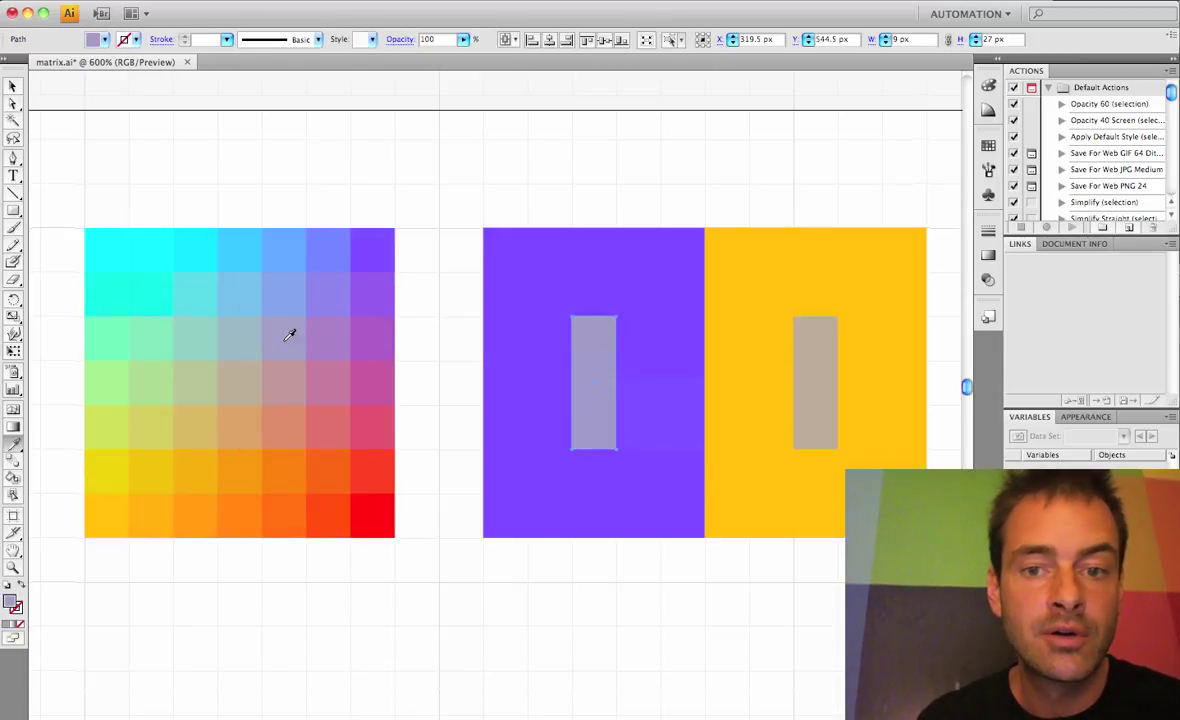
{"action": "key", "text": "v"}
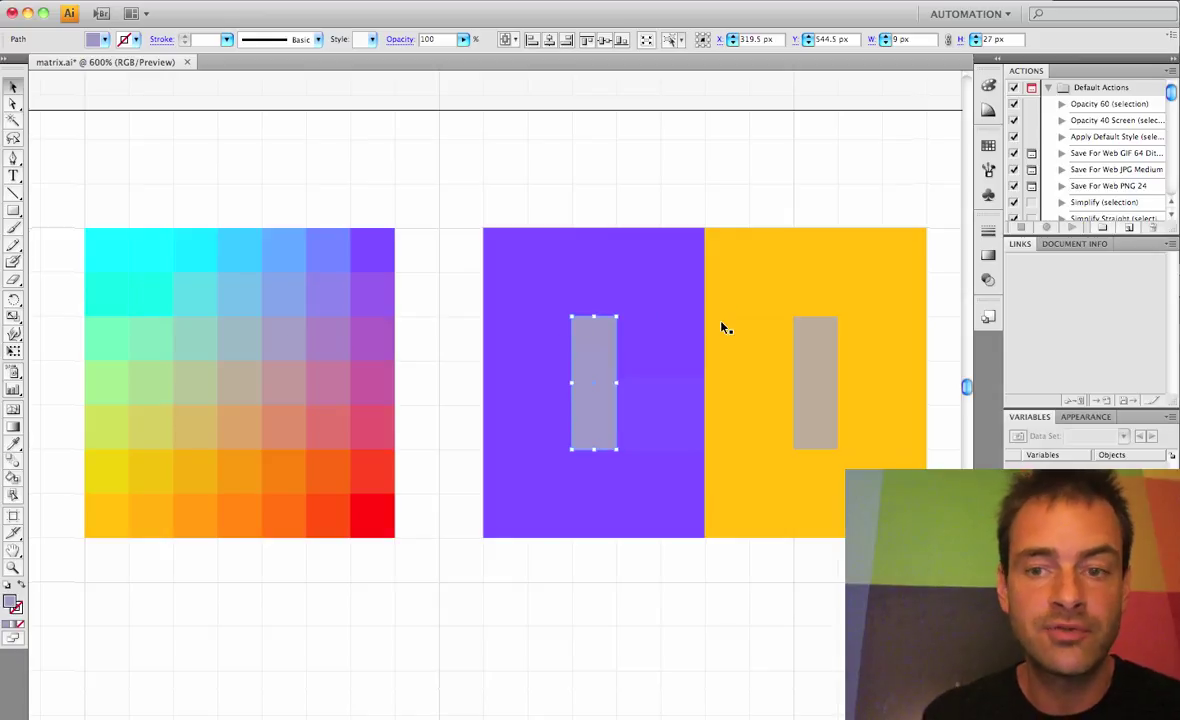
Refill the swatch on the orange background with yellowish tan from the grid.
{"action": "left_click", "coordinate": [815, 352]}
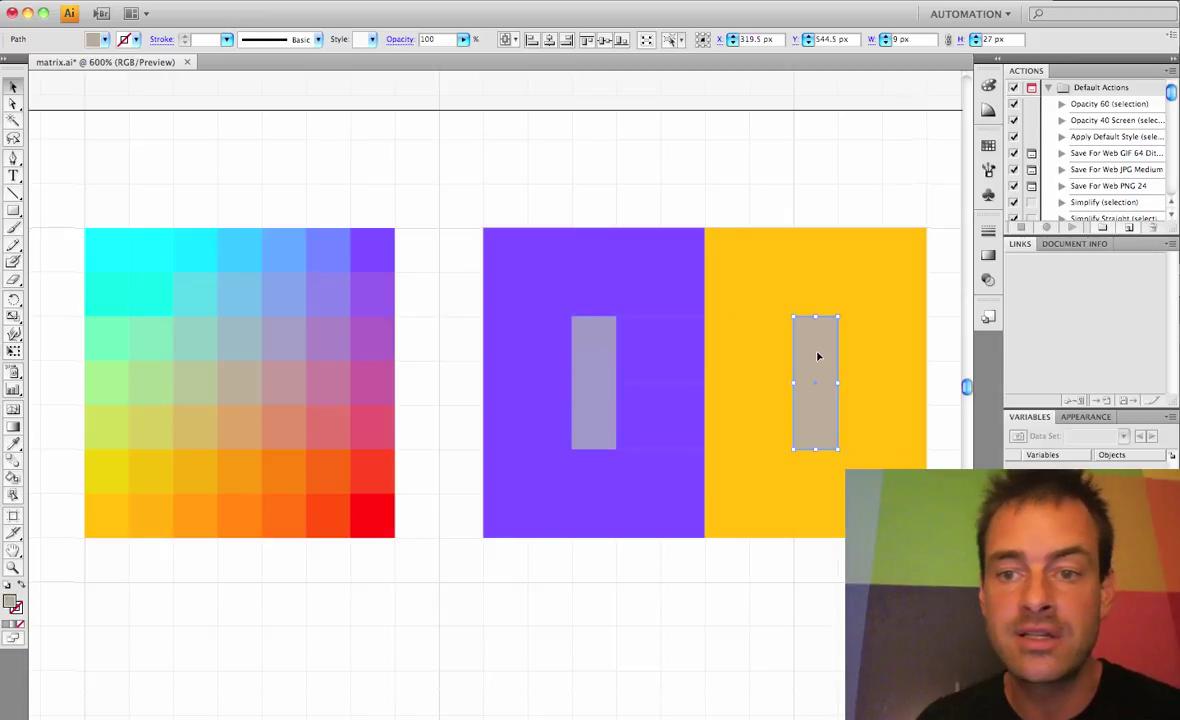
{"action": "key", "text": "i"}
{"action": "left_click", "coordinate": [202, 424]}
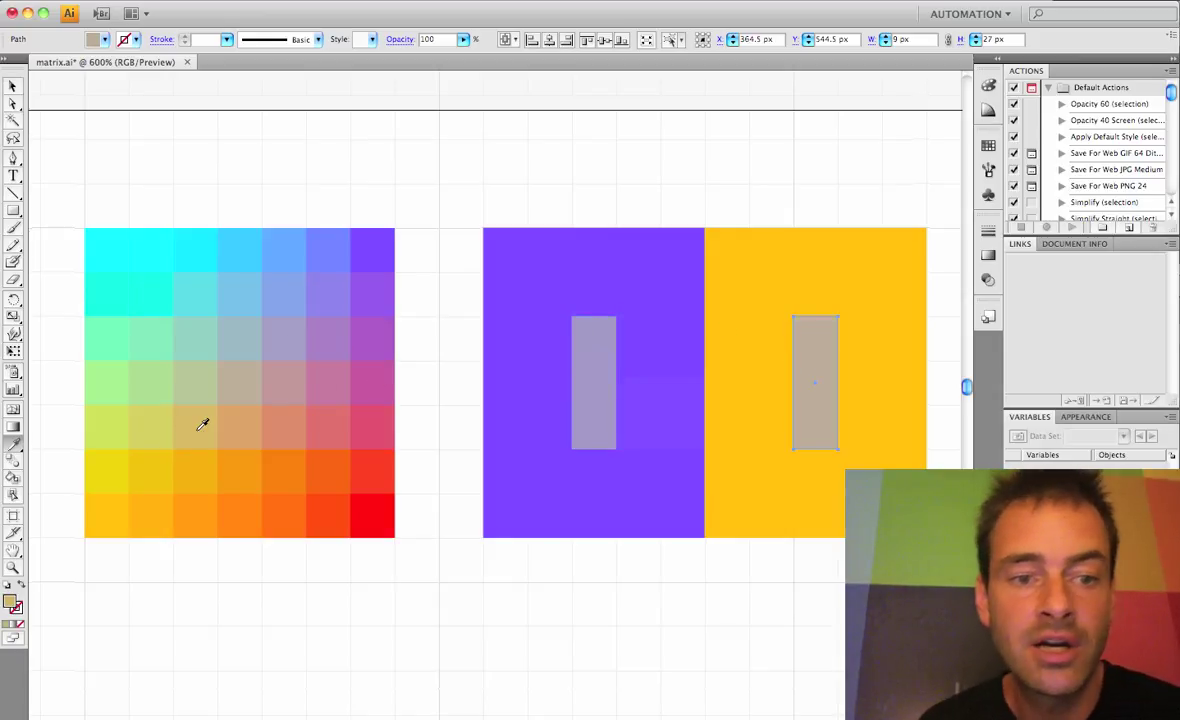
{"action": "key", "text": "v"}
{"action": "left_click", "coordinate": [558, 158]}
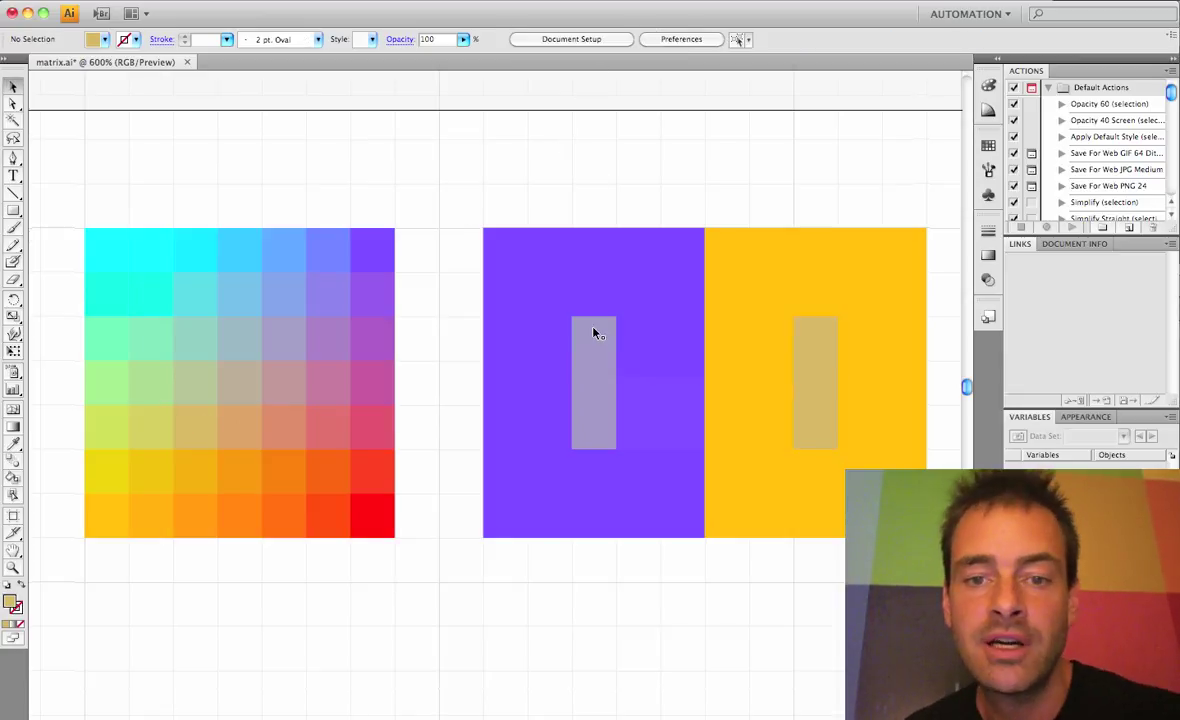
Place the lavender and tan swatches side by side at the purple–yellow border.
{"action": "left_click_drag", "start_coordinate": [602, 357], "coordinate": [691, 360]}
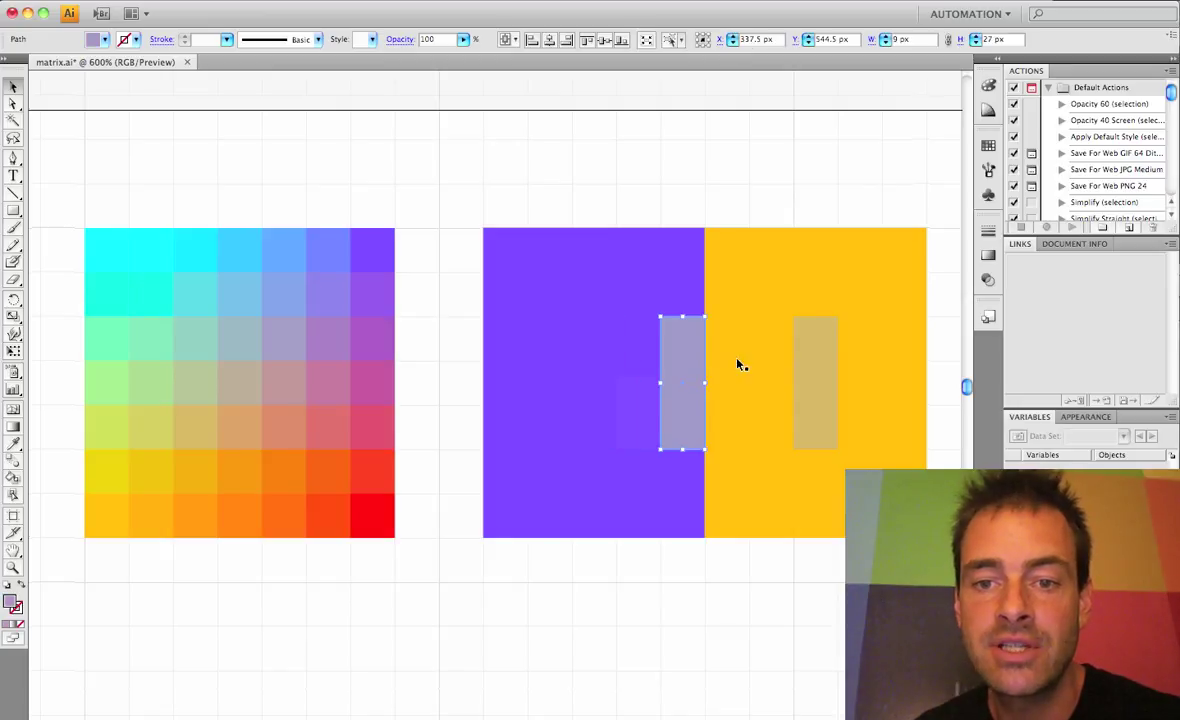
{"action": "left_click_drag", "start_coordinate": [811, 379], "coordinate": [702, 375]}
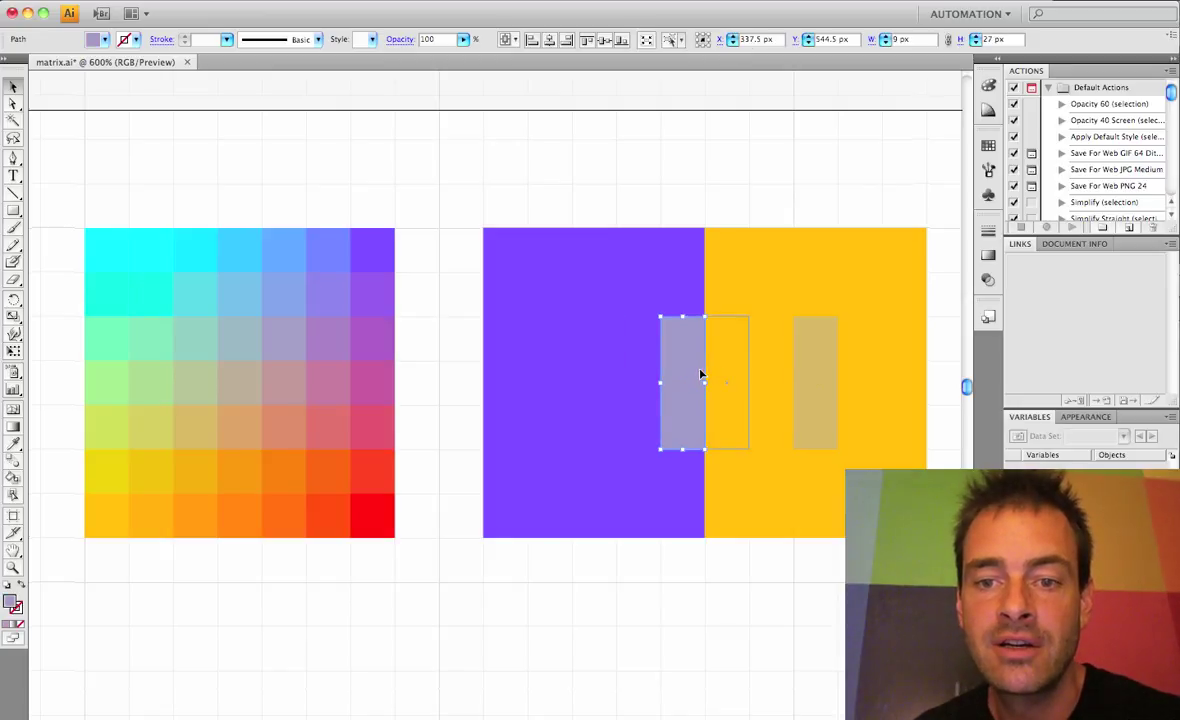
{"action": "left_click", "coordinate": [759, 128]}
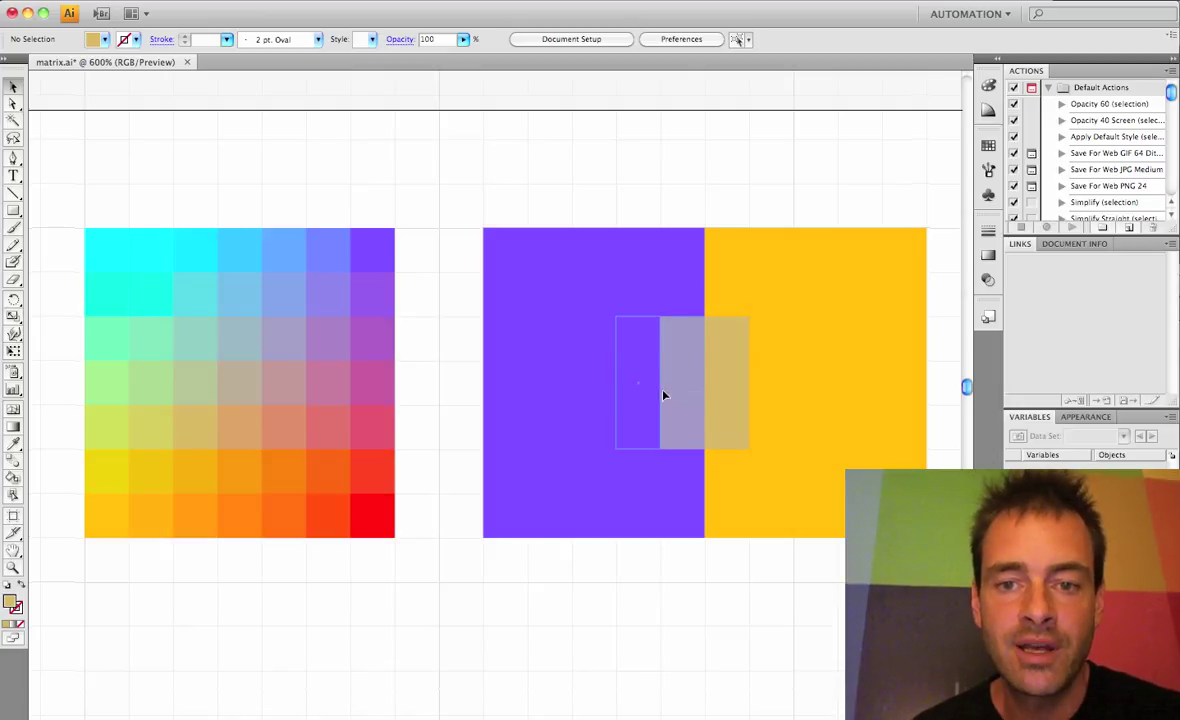
Move the lavender and tan swatches back onto their own backgrounds.
{"action": "left_click_drag", "start_coordinate": [663, 396], "coordinate": [616, 387]}
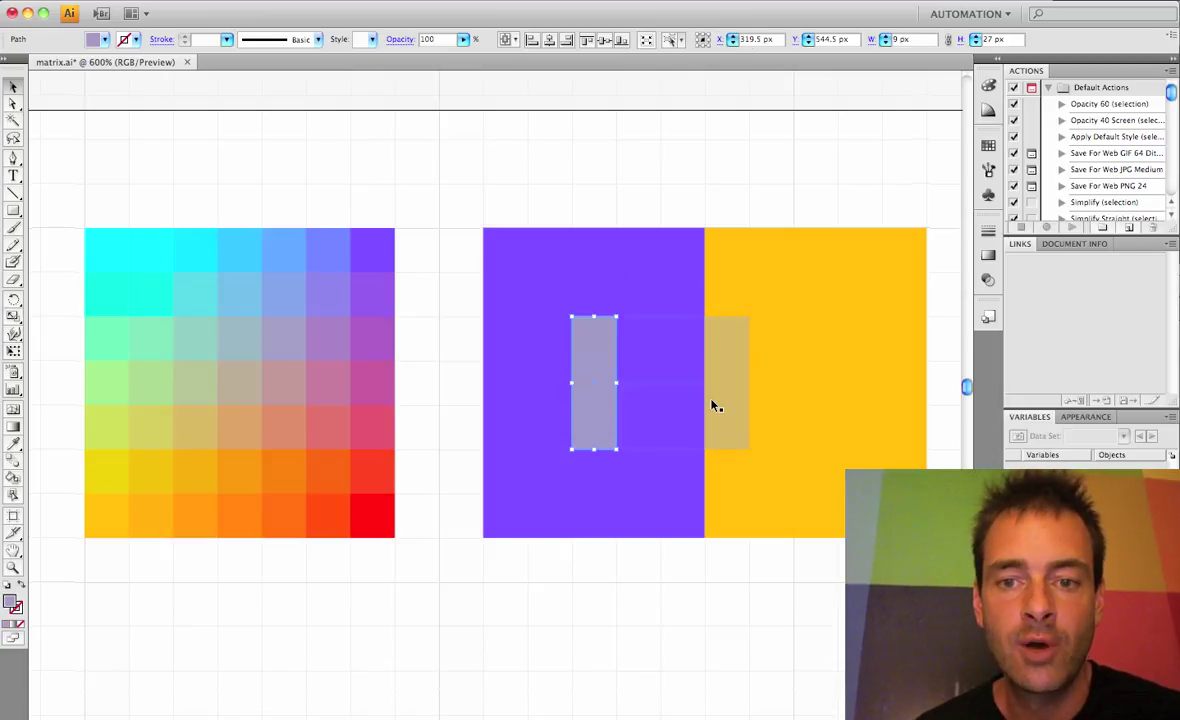
{"action": "left_click_drag", "start_coordinate": [715, 405], "coordinate": [785, 411]}
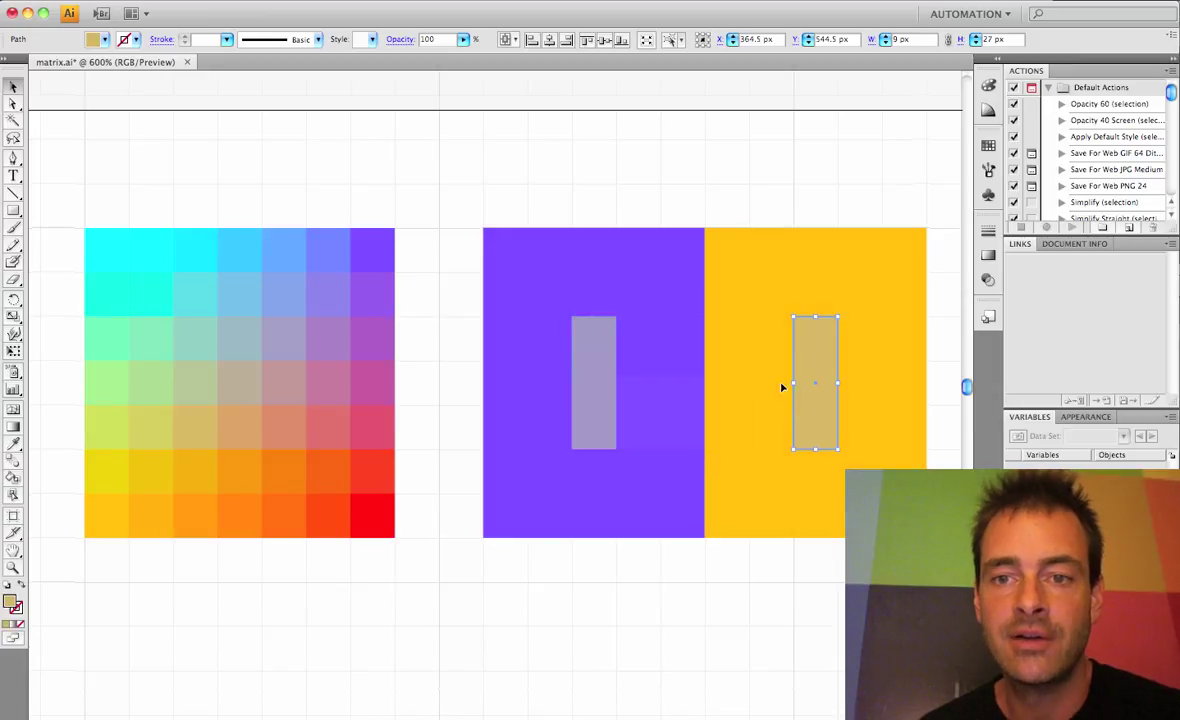
{"action": "left_click", "coordinate": [722, 193]}
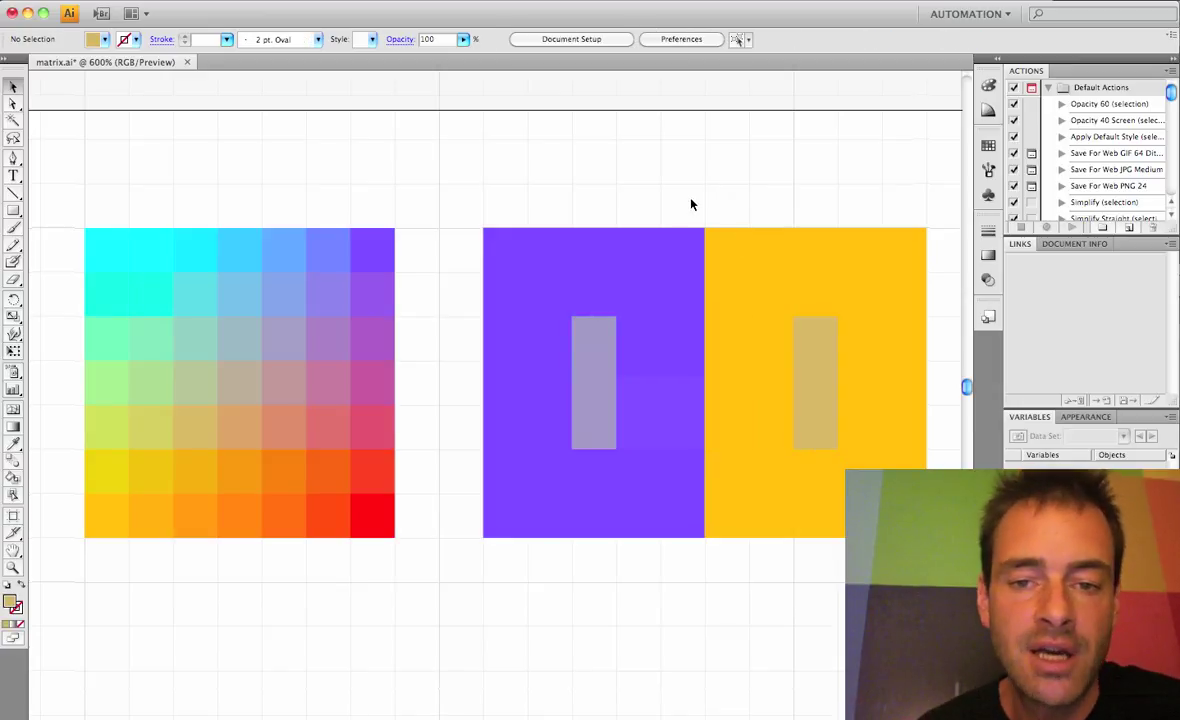
{"action": "left_click", "coordinate": [541, 264]}
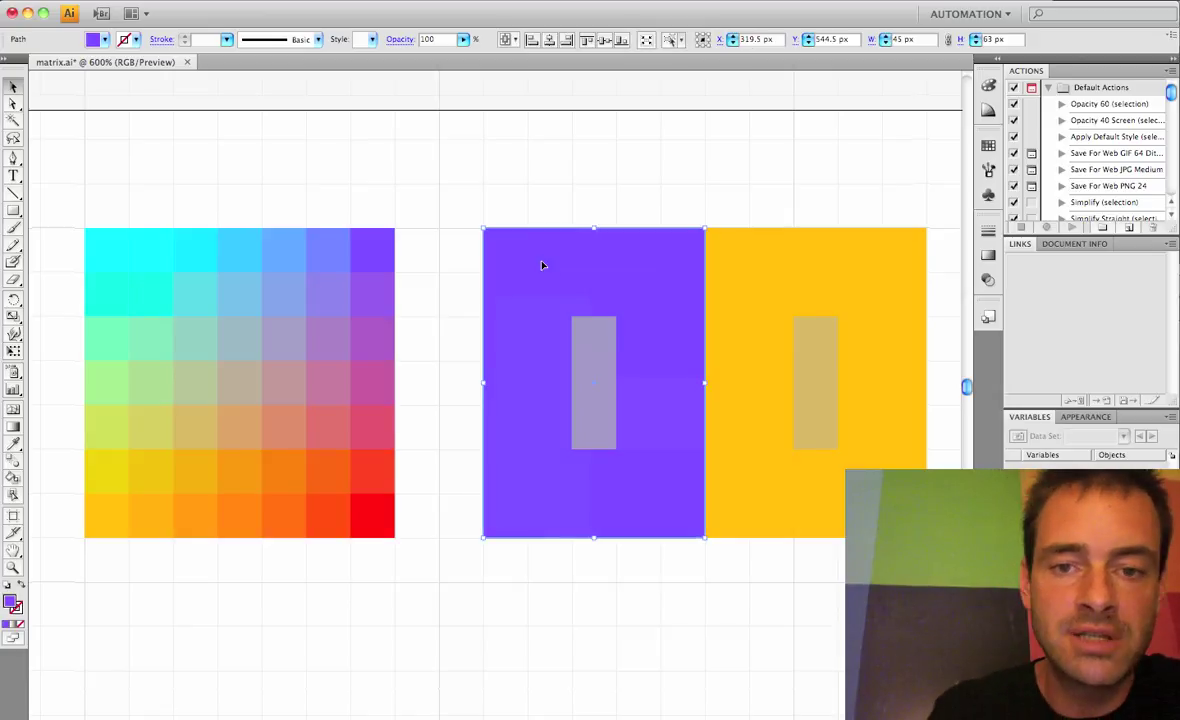
{"action": "key", "text": "i"}
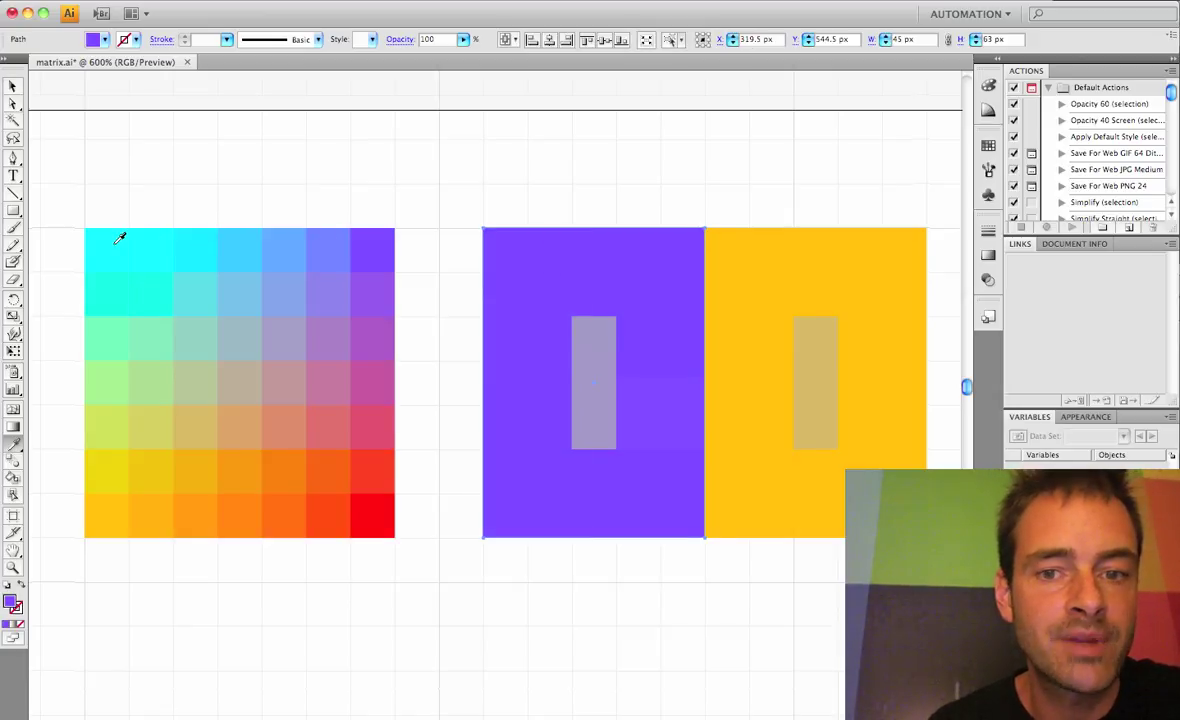
Refill the purple background with the matrix's top-left cyan, then deselect.
{"action": "left_click", "coordinate": [119, 237]}
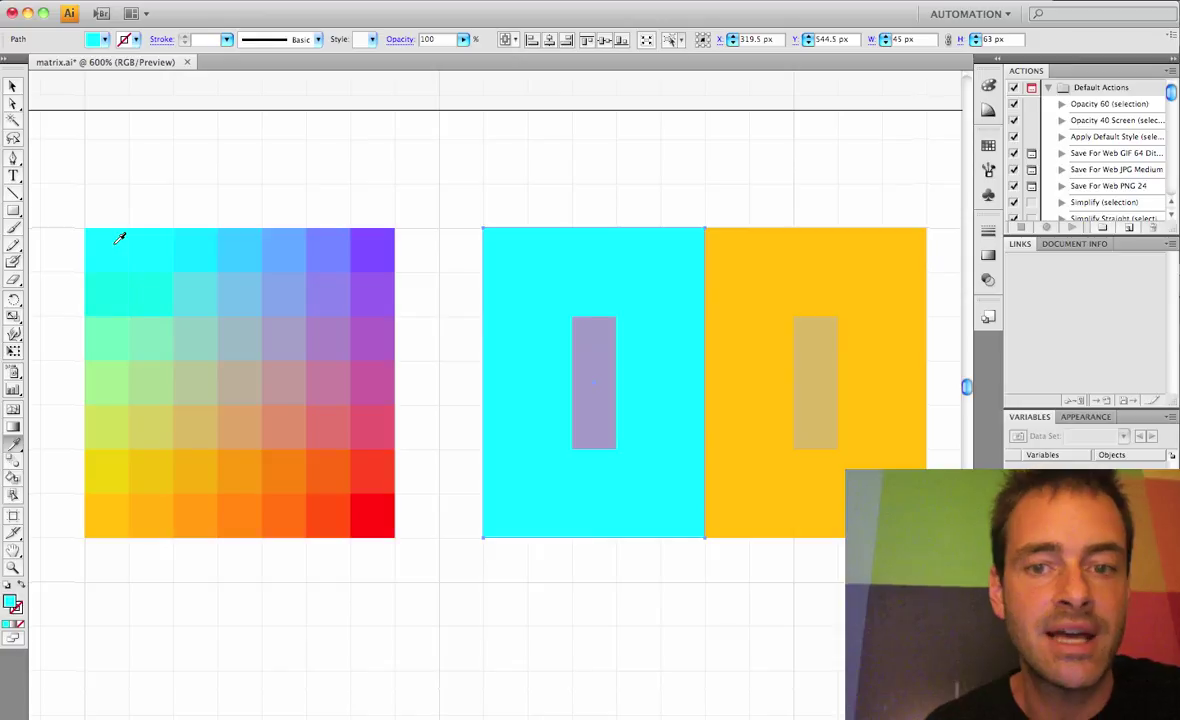
{"action": "left_click", "coordinate": [760, 242]}
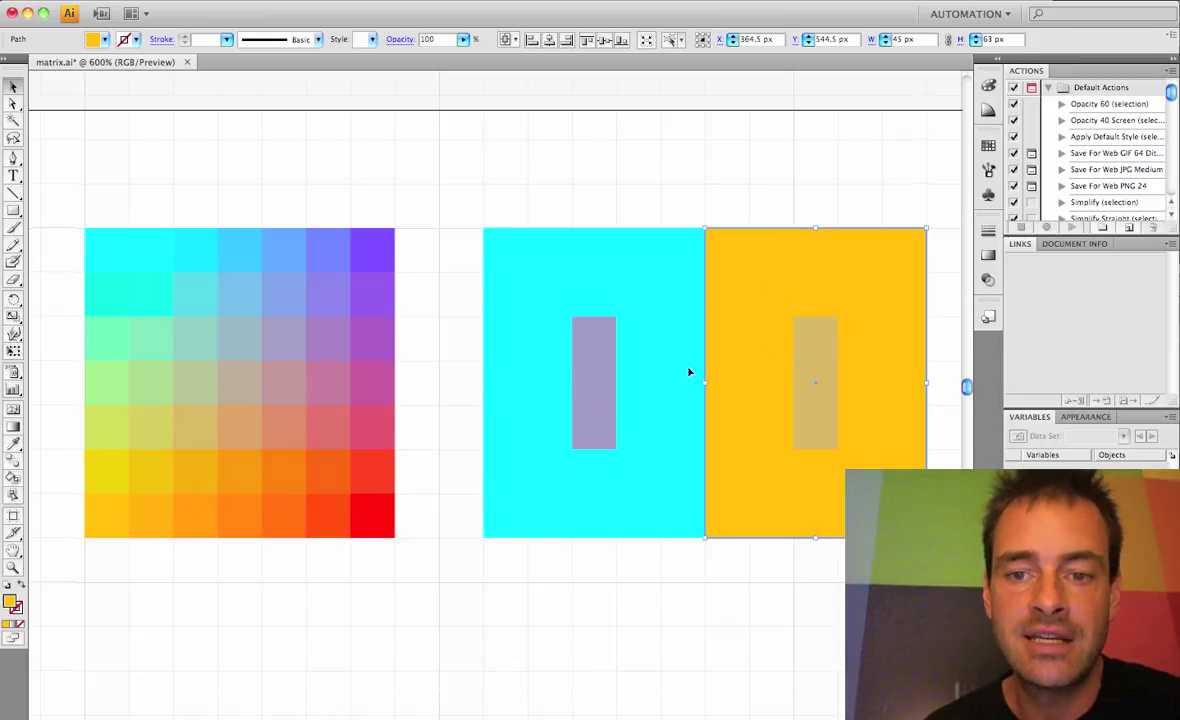
{"action": "left_click", "coordinate": [634, 148]}
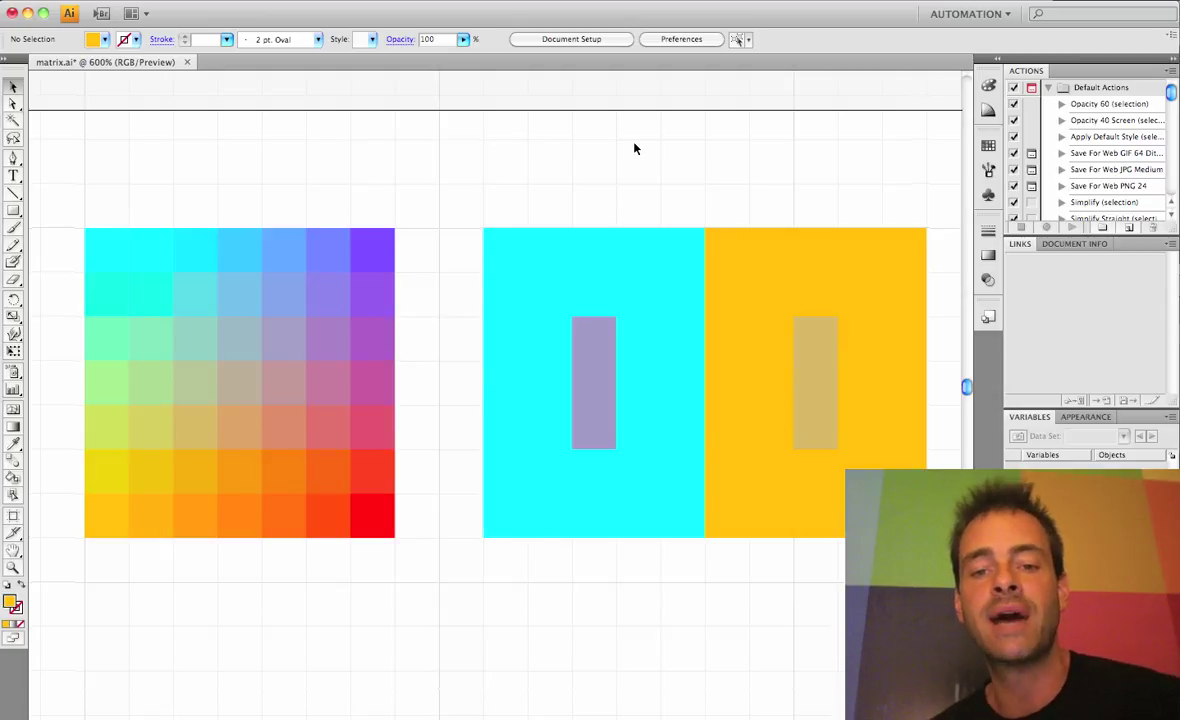
Fill the swatch on the cyan background with light green from the matrix.
{"action": "left_click", "coordinate": [590, 405]}
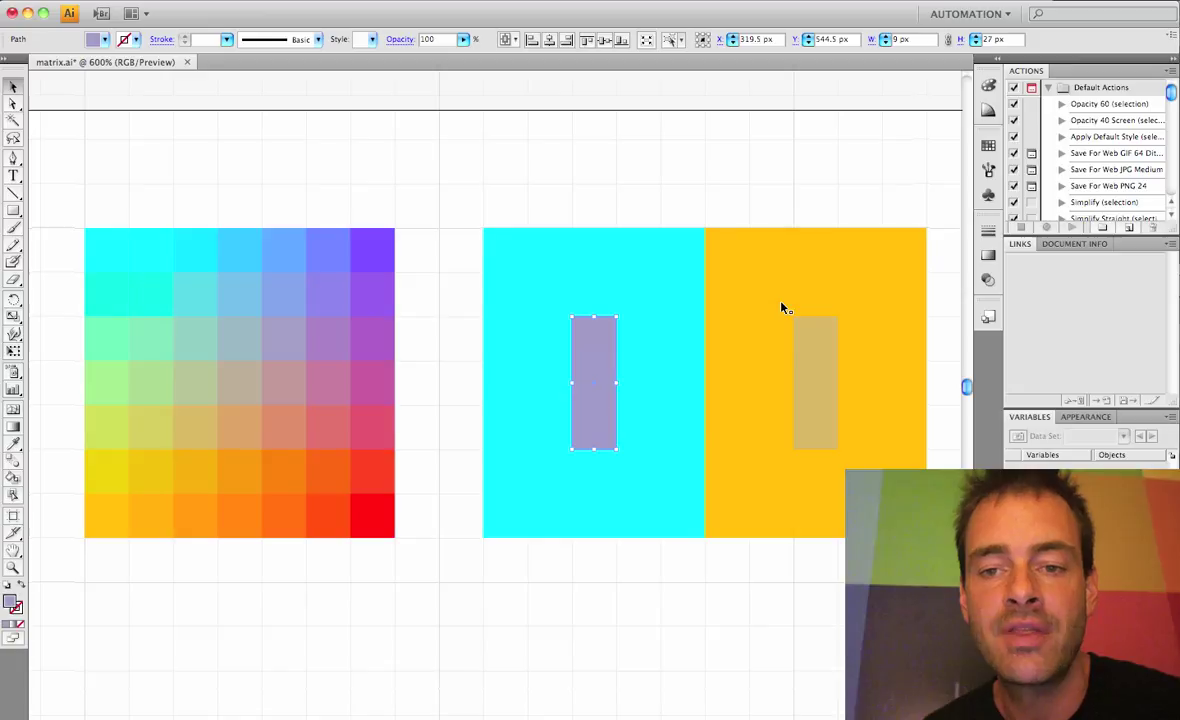
{"action": "left_click", "coordinate": [822, 354]}
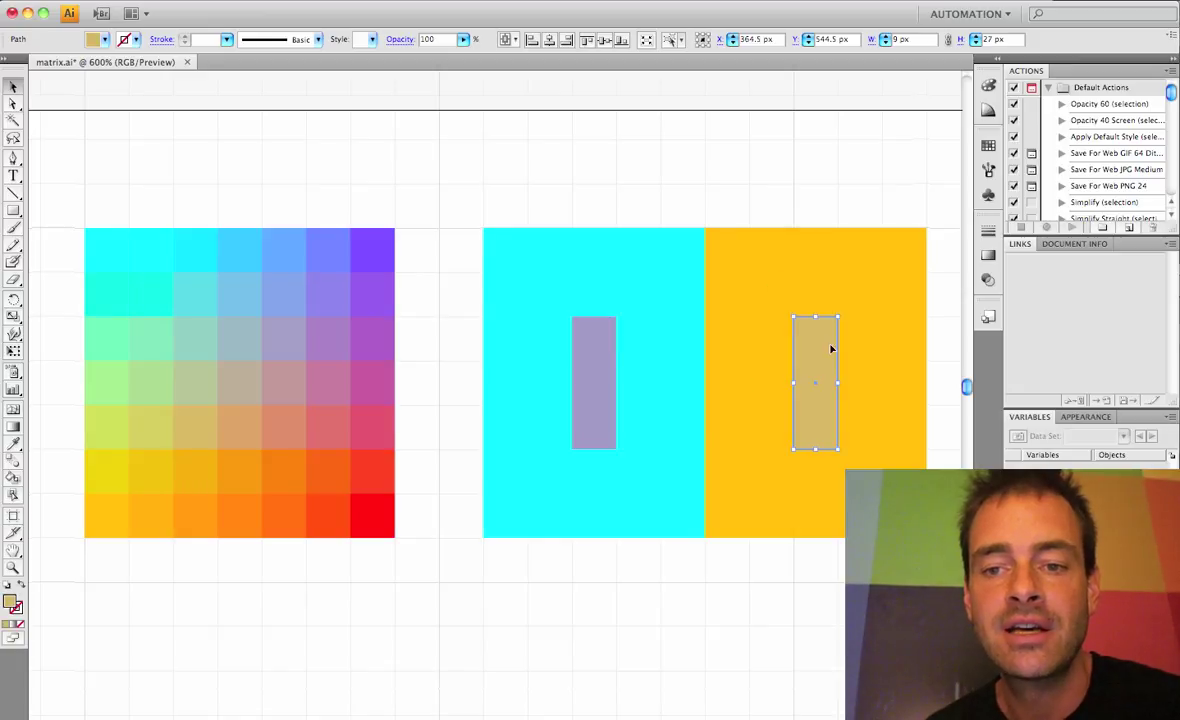
{"action": "left_click", "coordinate": [640, 268]}
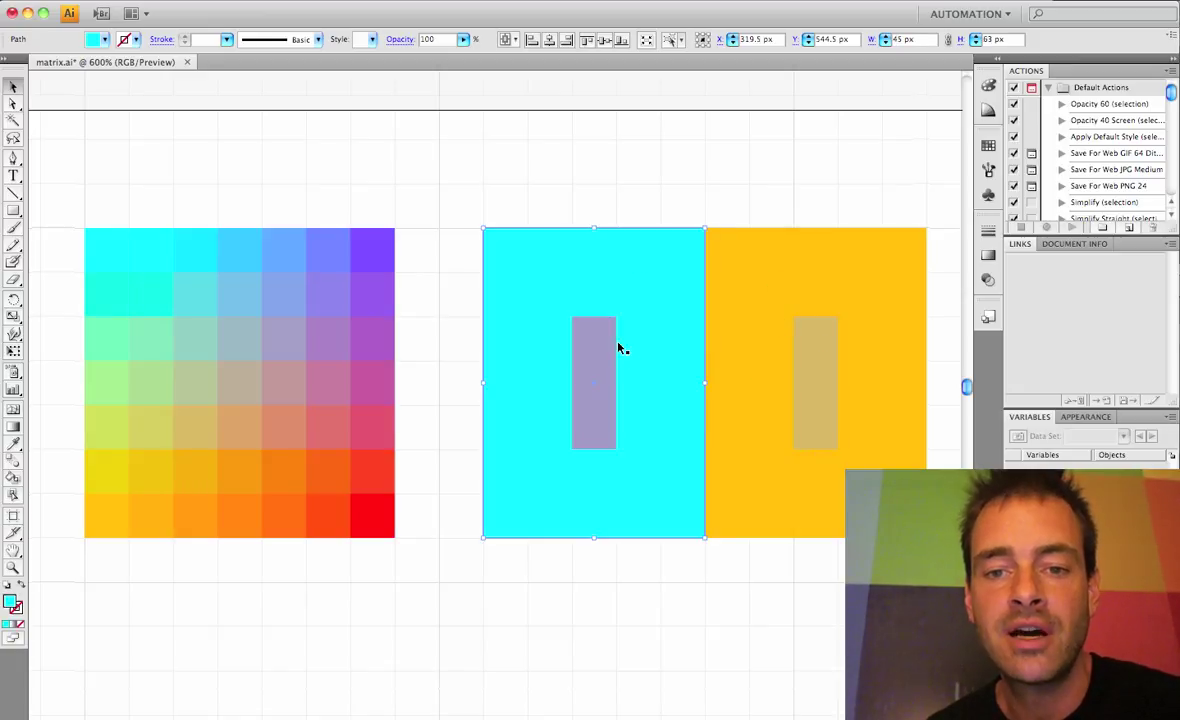
{"action": "left_click", "coordinate": [598, 371]}
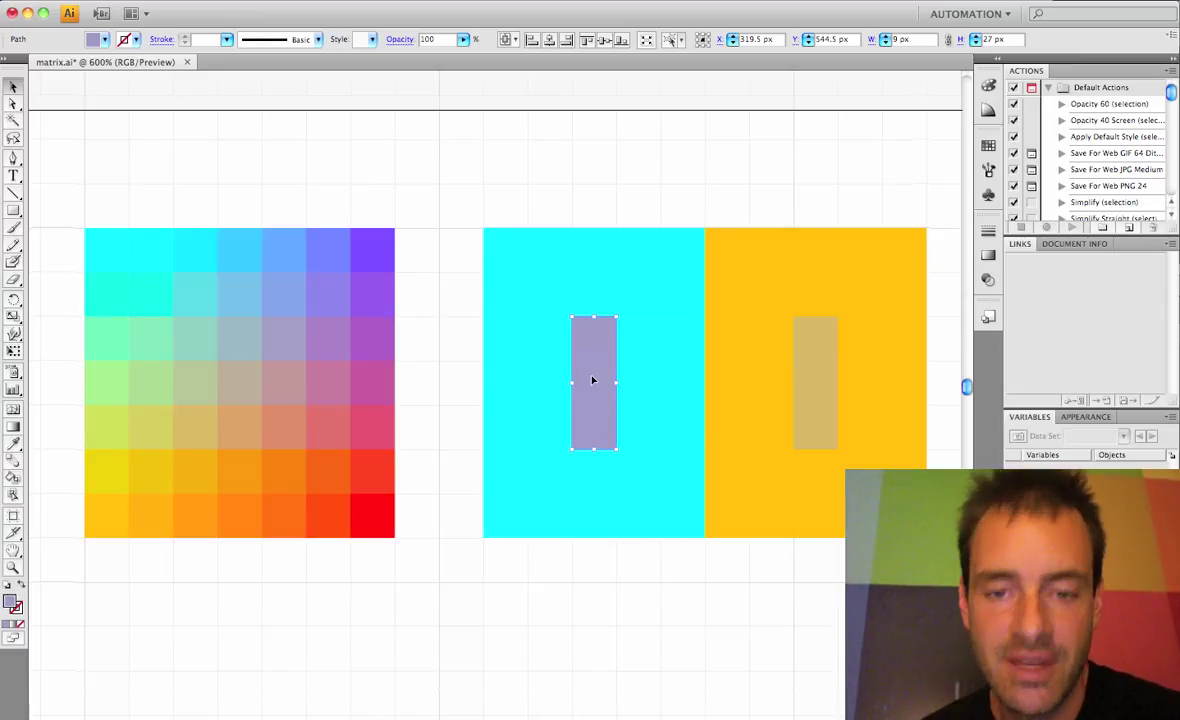
{"action": "key", "text": "i"}
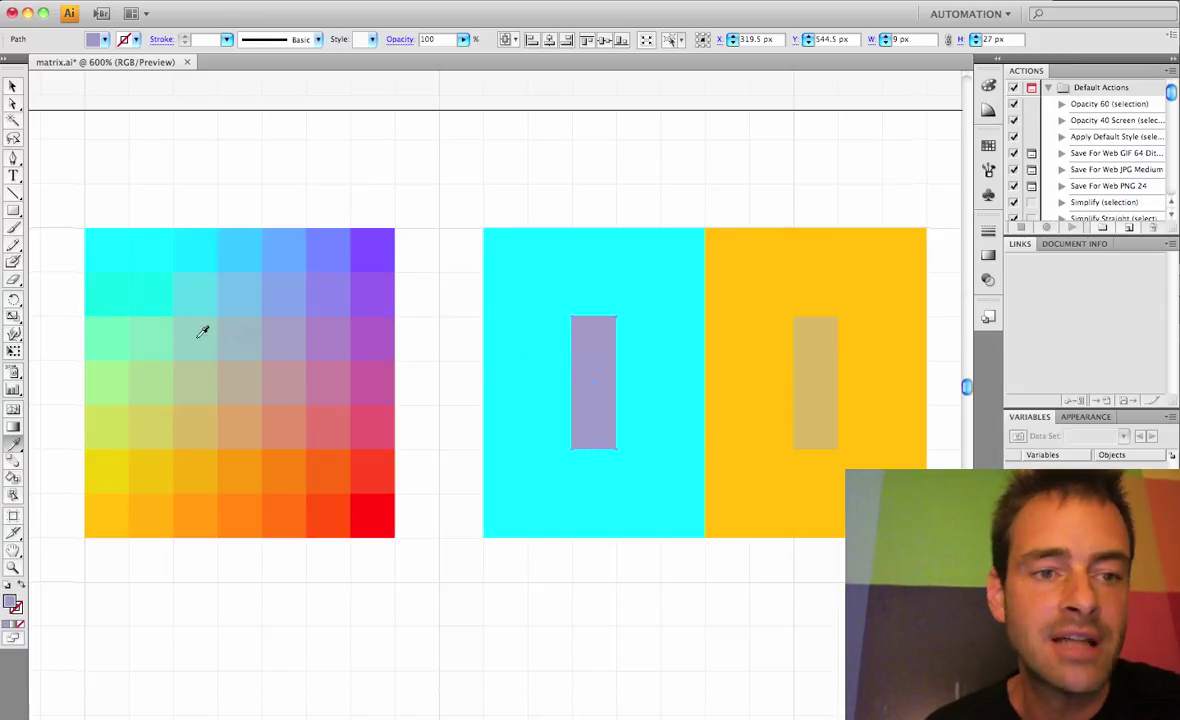
{"action": "left_click", "coordinate": [115, 392]}
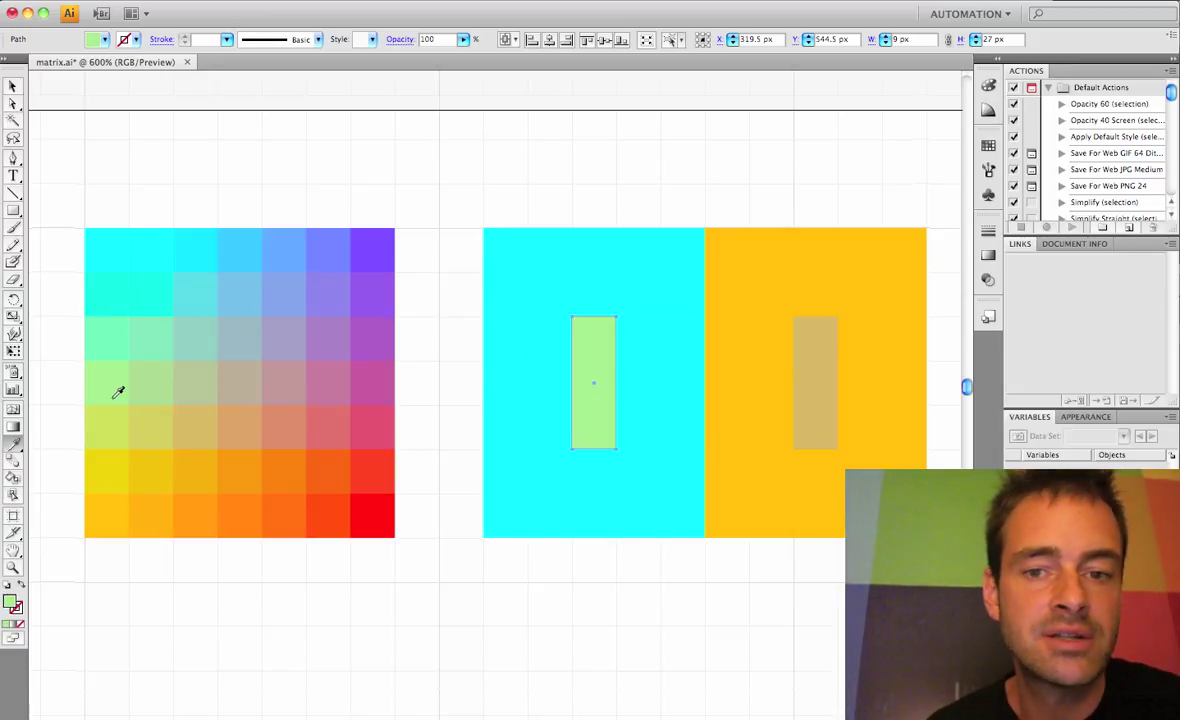
{"action": "key", "text": "v"}
Fill the swatch on the orange background with the same light green.
{"action": "left_click", "coordinate": [813, 386]}
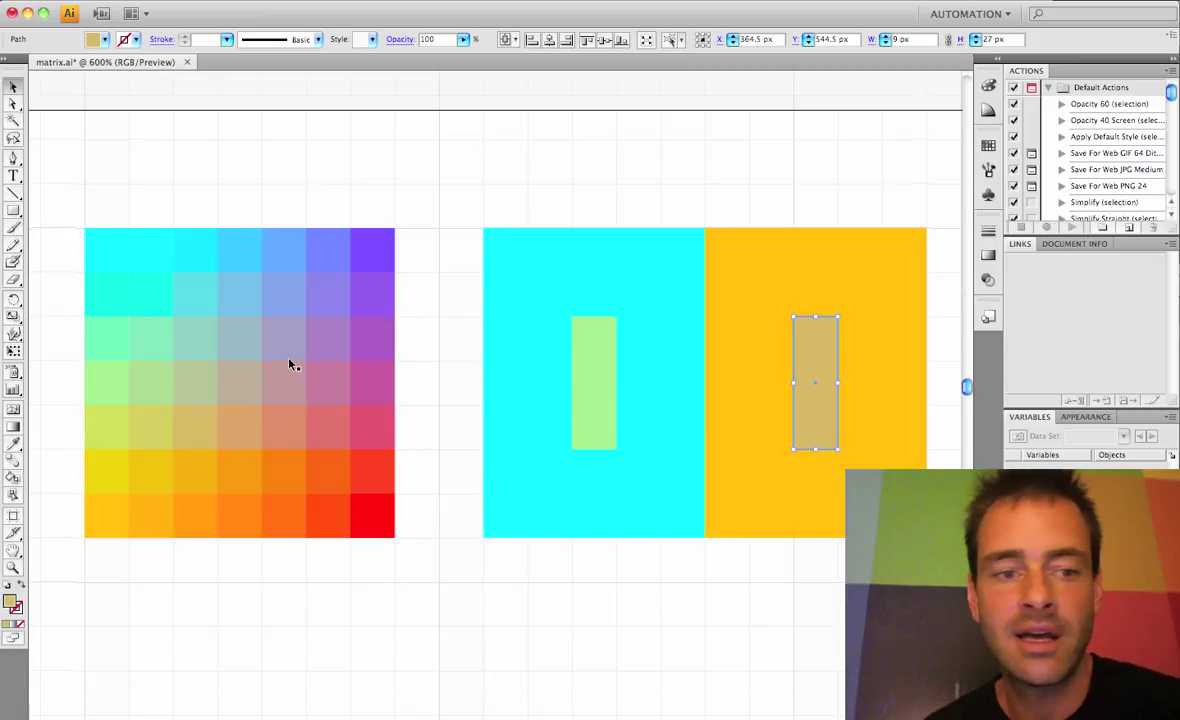
{"action": "key", "text": "i"}
{"action": "left_click", "coordinate": [113, 386]}
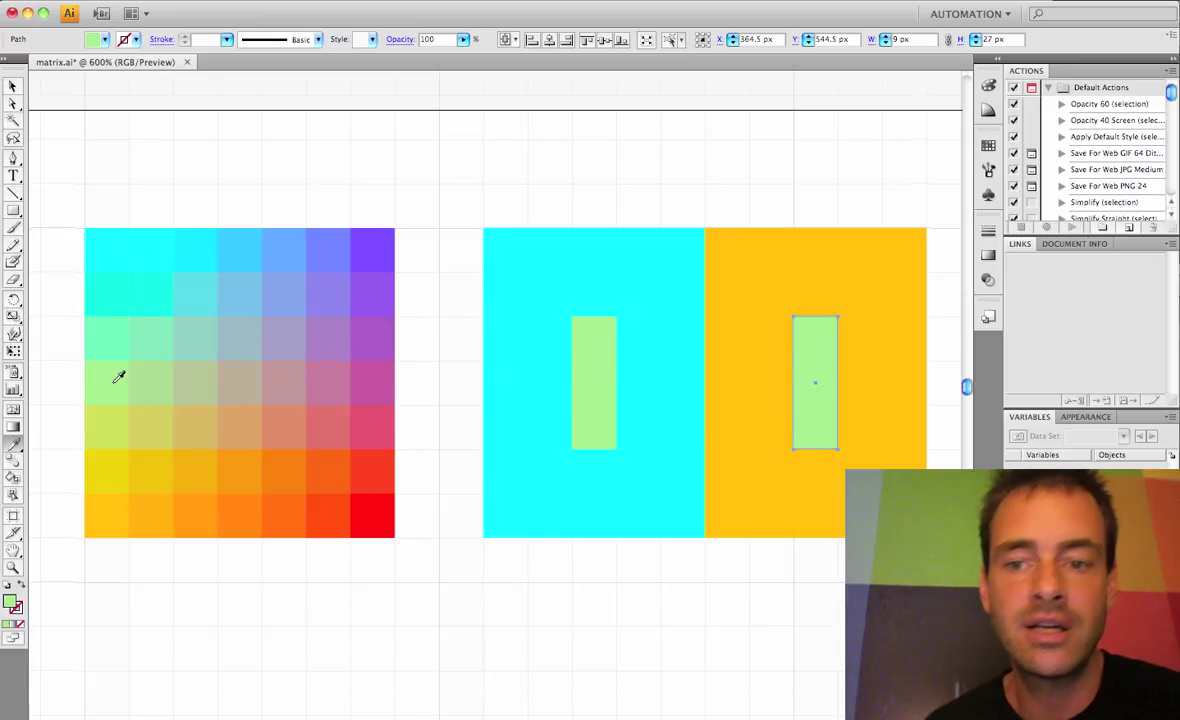
{"action": "key", "text": "v"}
{"action": "left_click", "coordinate": [648, 142]}
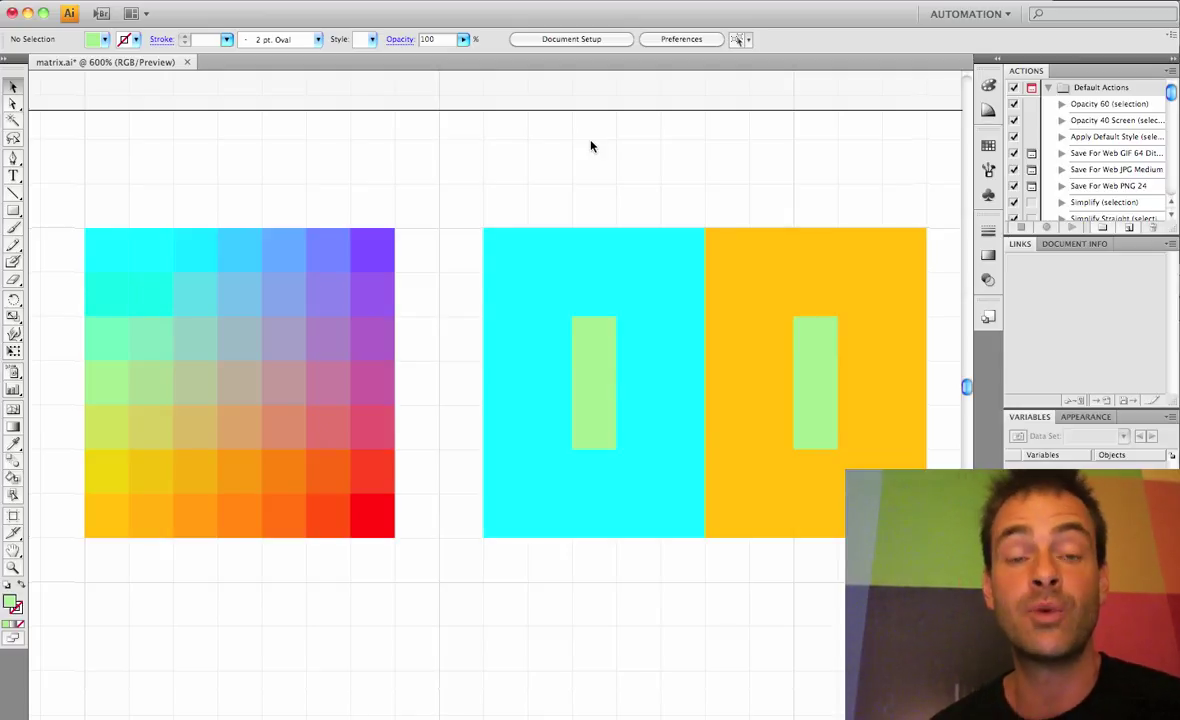
Zoom in on the colour matrix and switch to the web browser.
{"action": "key", "text": "z"}
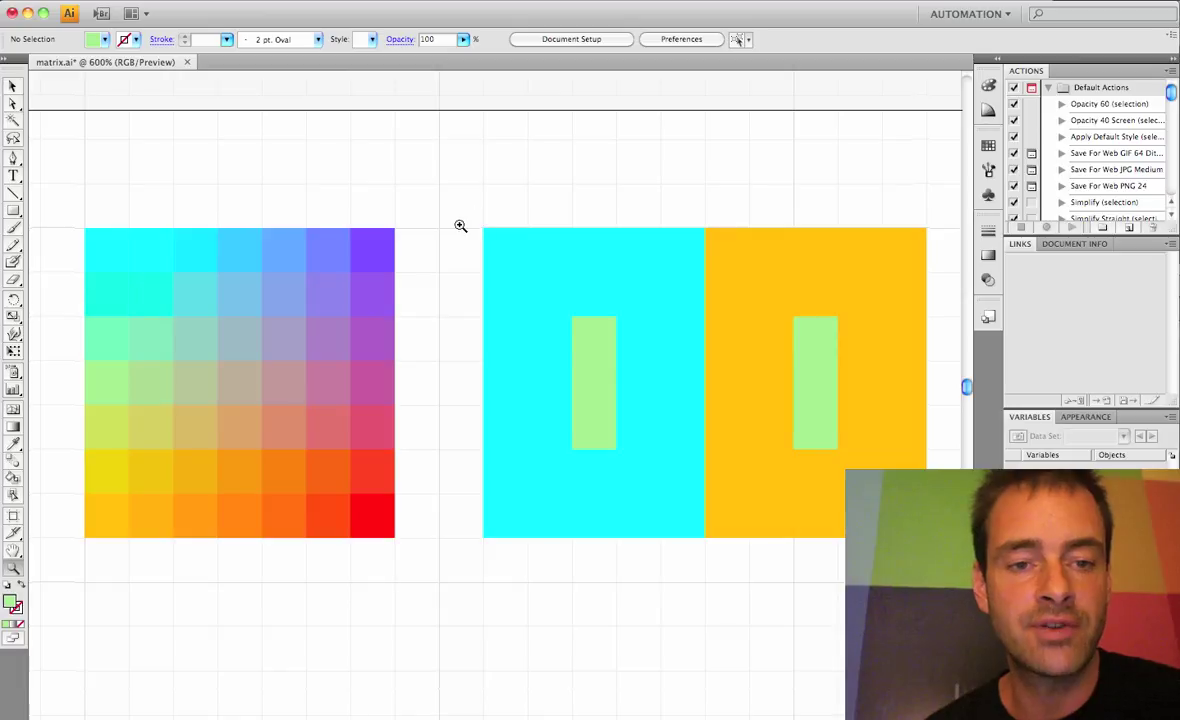
{"action": "left_click", "coordinate": [237, 397]}
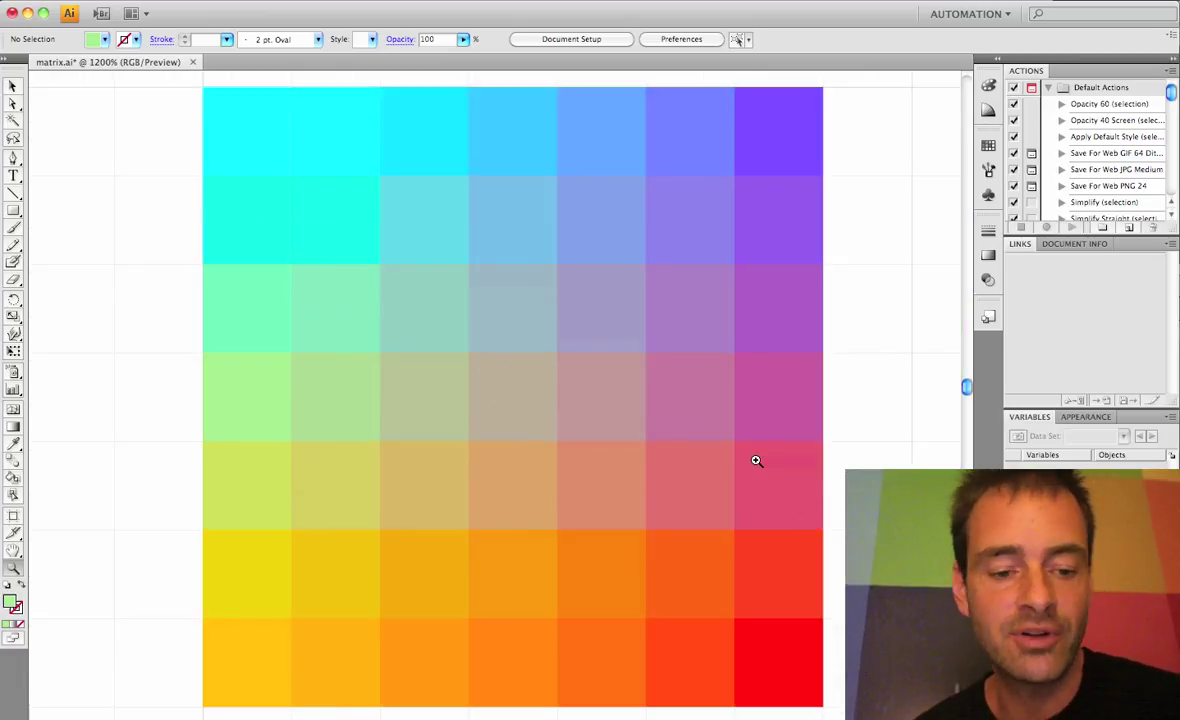
{"action": "key", "text": "super+Tab"}
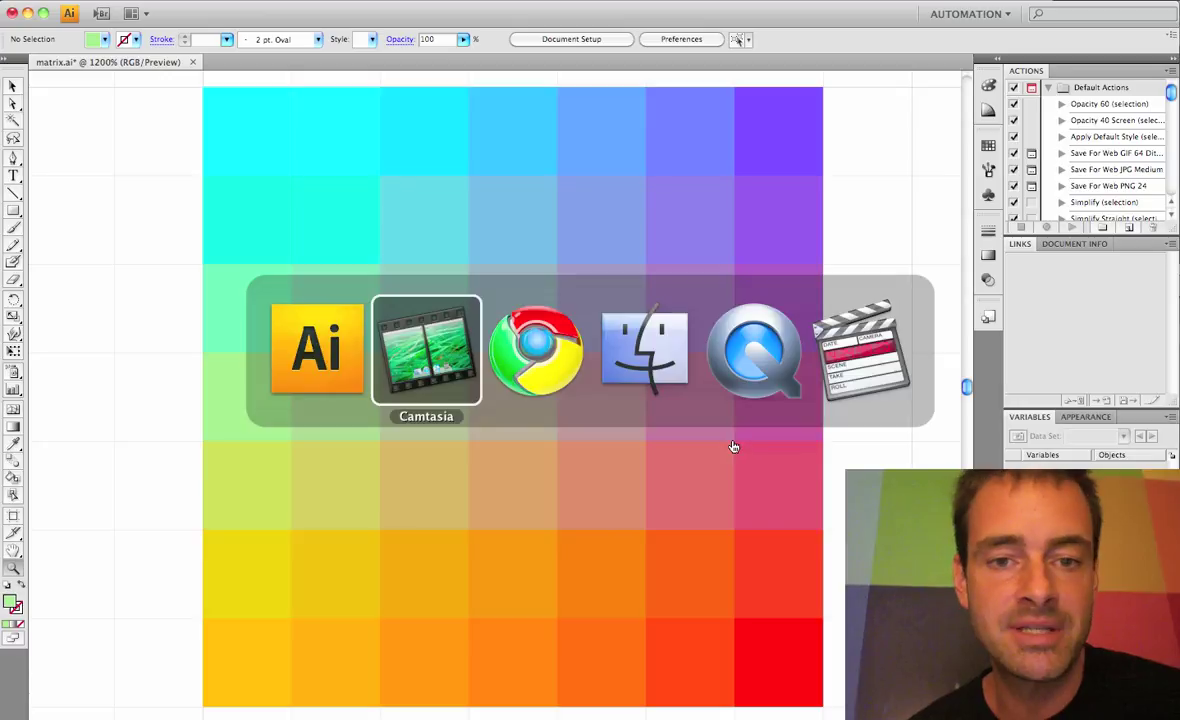
{"action": "key", "text": "super+Tab"}
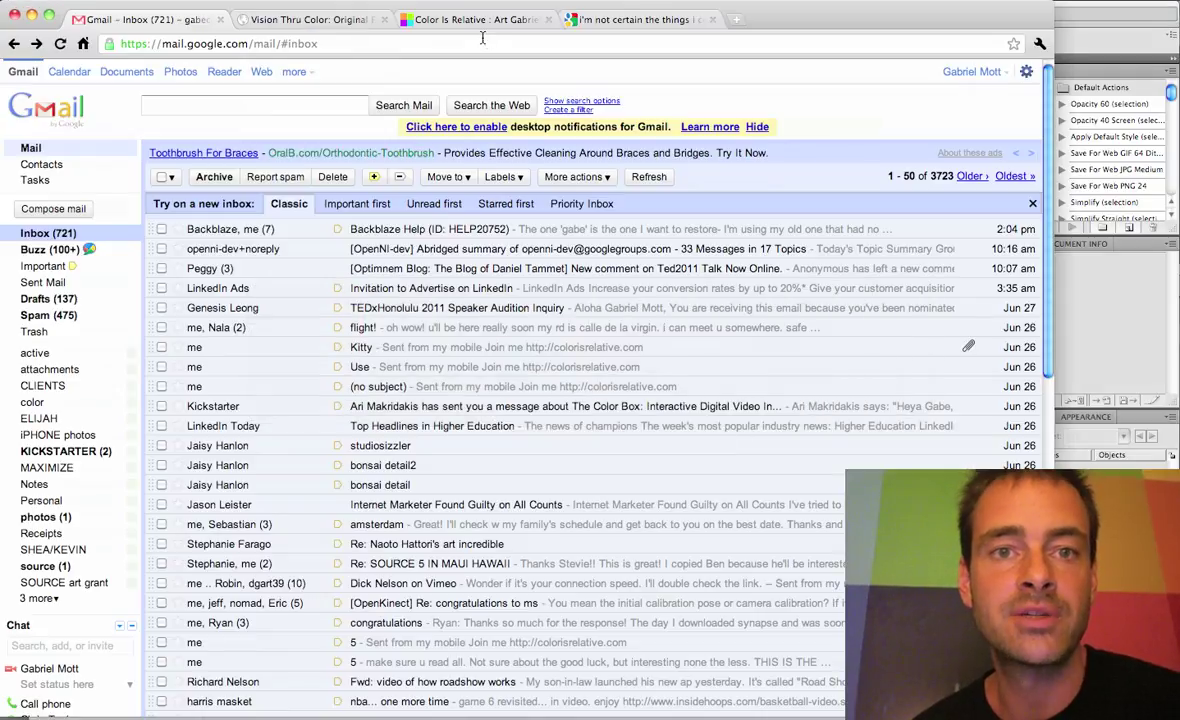
Browse the Color Is Relative and Vision Thru Color sites, then return to Illustrator.
{"action": "left_click", "coordinate": [441, 25]}
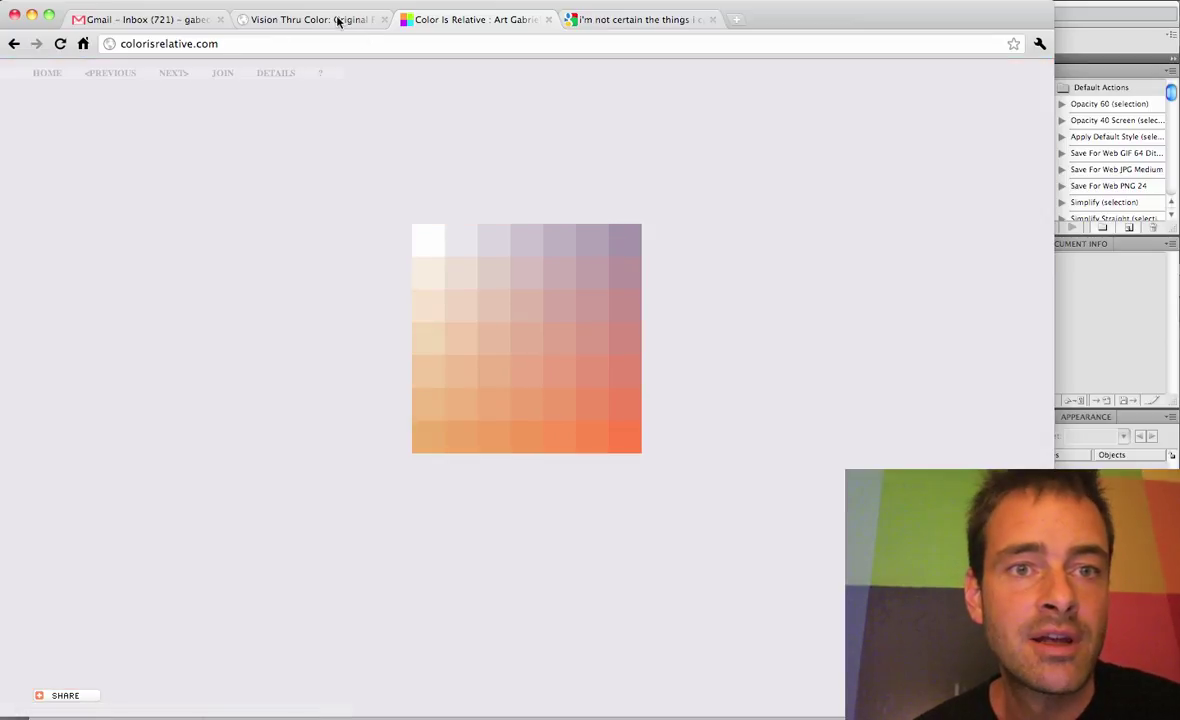
{"action": "left_click", "coordinate": [338, 21]}
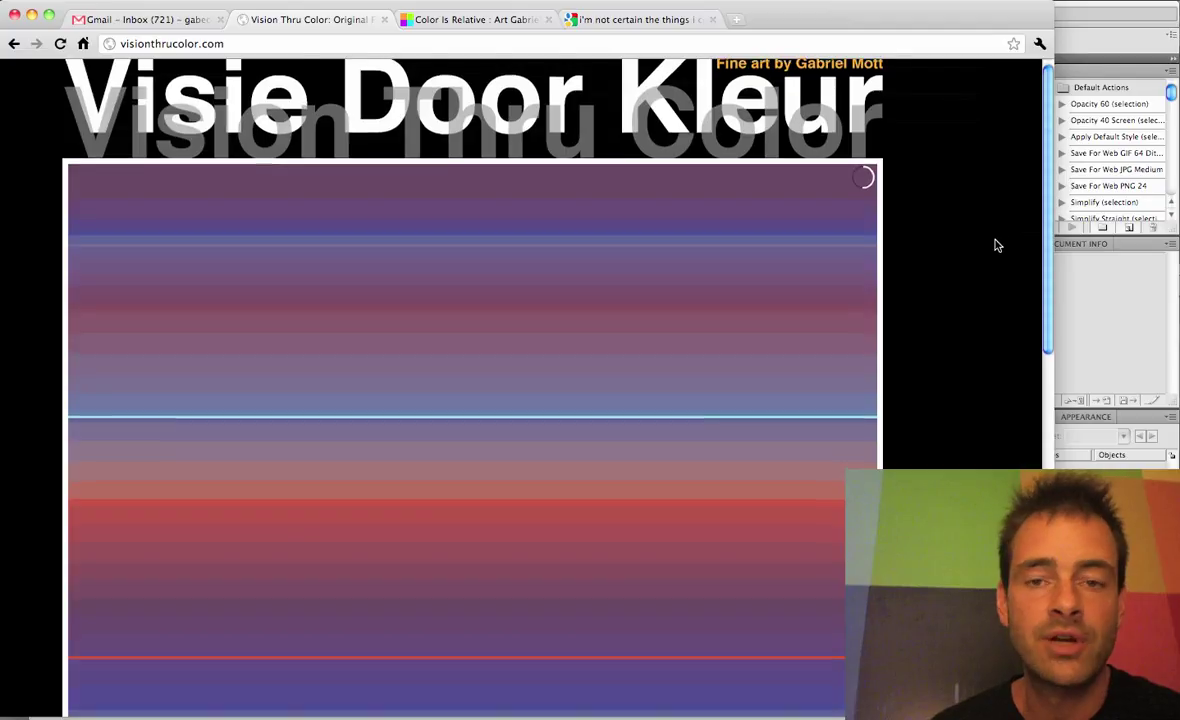
{"action": "scroll", "coordinate": [996, 245], "scroll_direction": "down", "scroll_amount": 3}
{"action": "scroll", "coordinate": [996, 245], "scroll_direction": "down", "scroll_amount": 1}
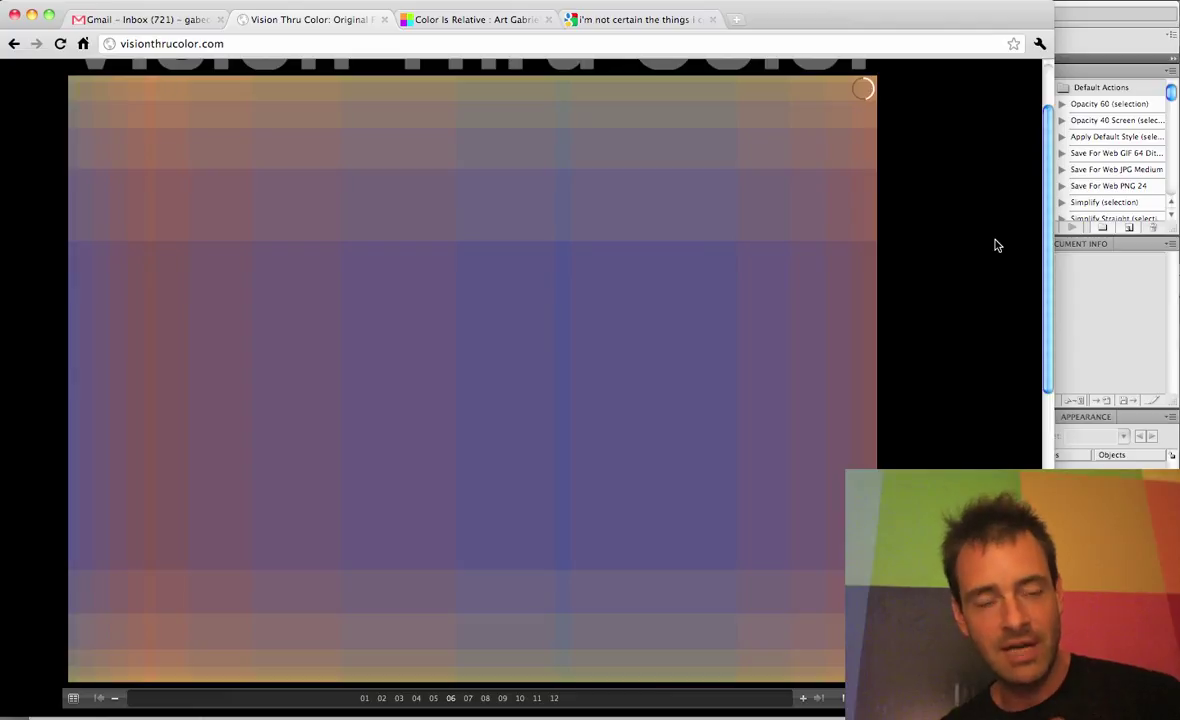
{"action": "left_click", "coordinate": [508, 22]}
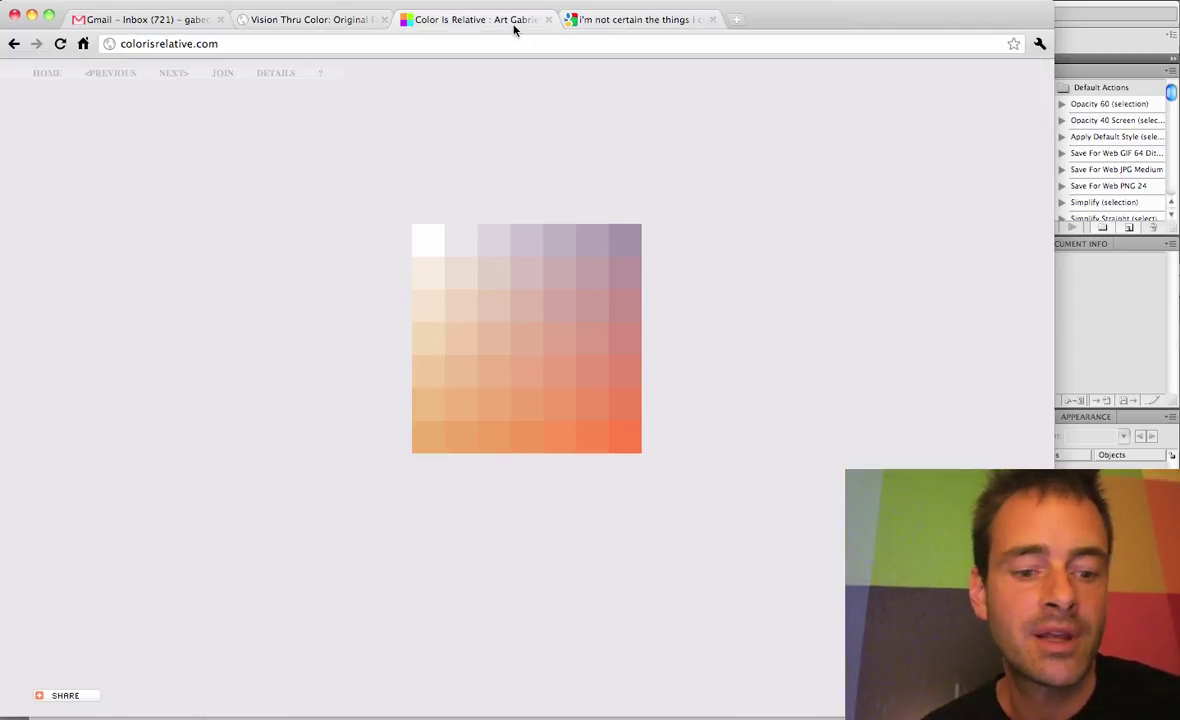
{"action": "key", "text": "super+Tab"}
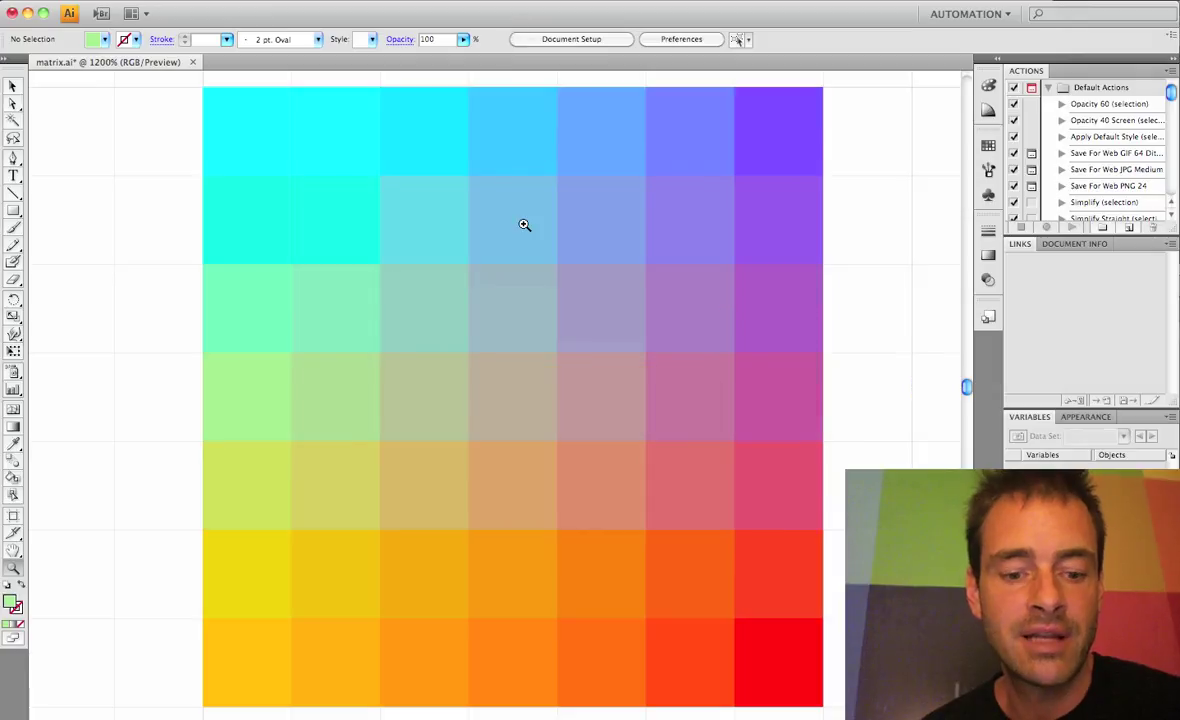
Zoom out and draw a small square below the colour matrix.
{"action": "key", "text": "super+minus"}
{"action": "key", "text": "super+minus"}
{"action": "scroll", "coordinate": [524, 225], "scroll_direction": "down", "scroll_amount": 5}
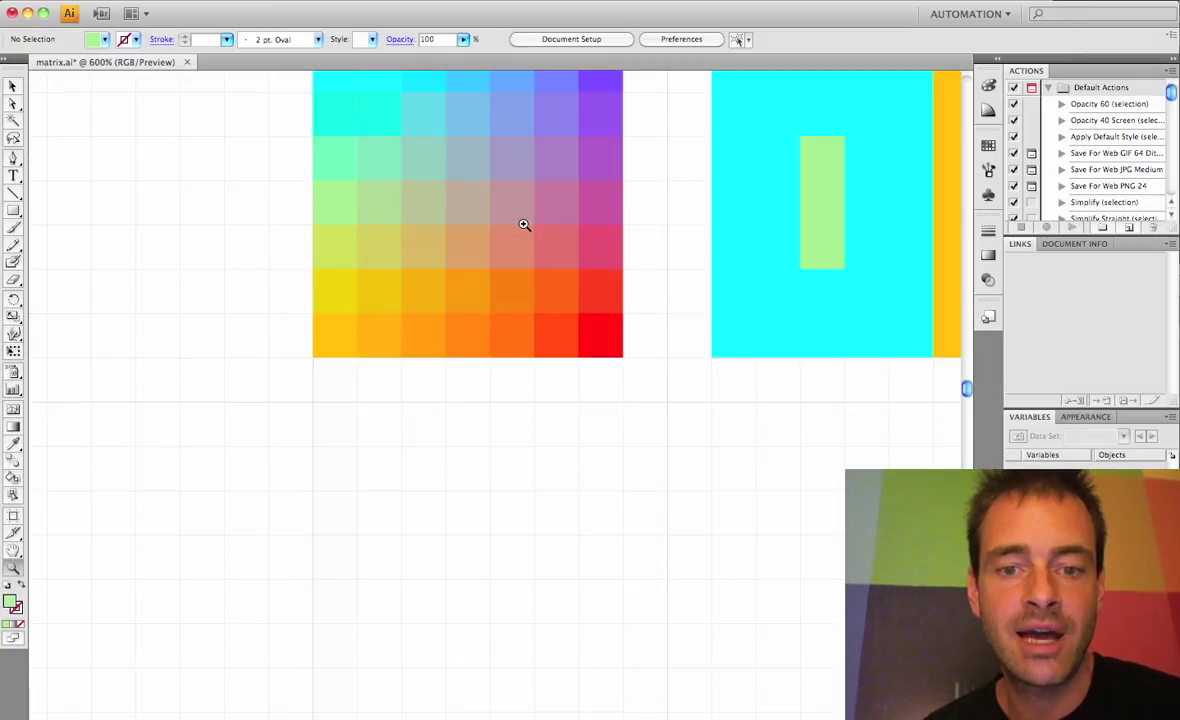
{"action": "scroll", "coordinate": [524, 225], "scroll_direction": "down", "scroll_amount": 3}
{"action": "scroll", "coordinate": [524, 225], "scroll_direction": "down", "scroll_amount": 4}
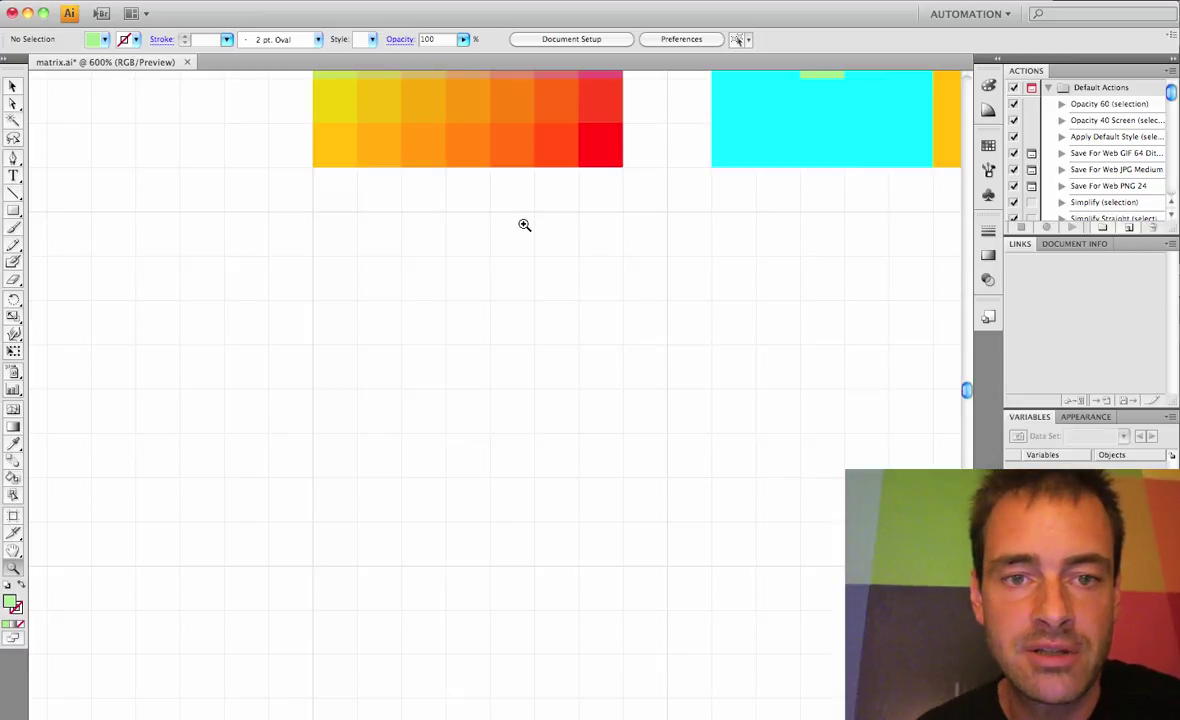
{"action": "scroll", "coordinate": [524, 225], "scroll_direction": "right", "scroll_amount": 3}
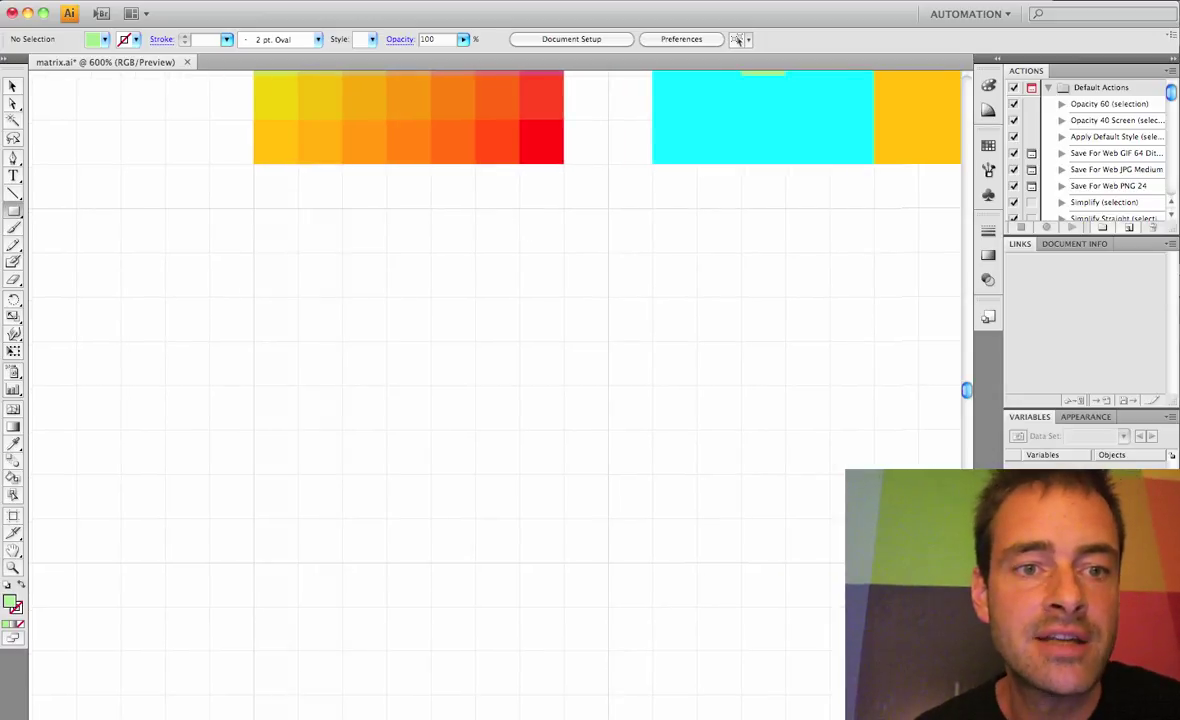
{"action": "left_click_drag", "start_coordinate": [253, 208], "coordinate": [298, 252]}
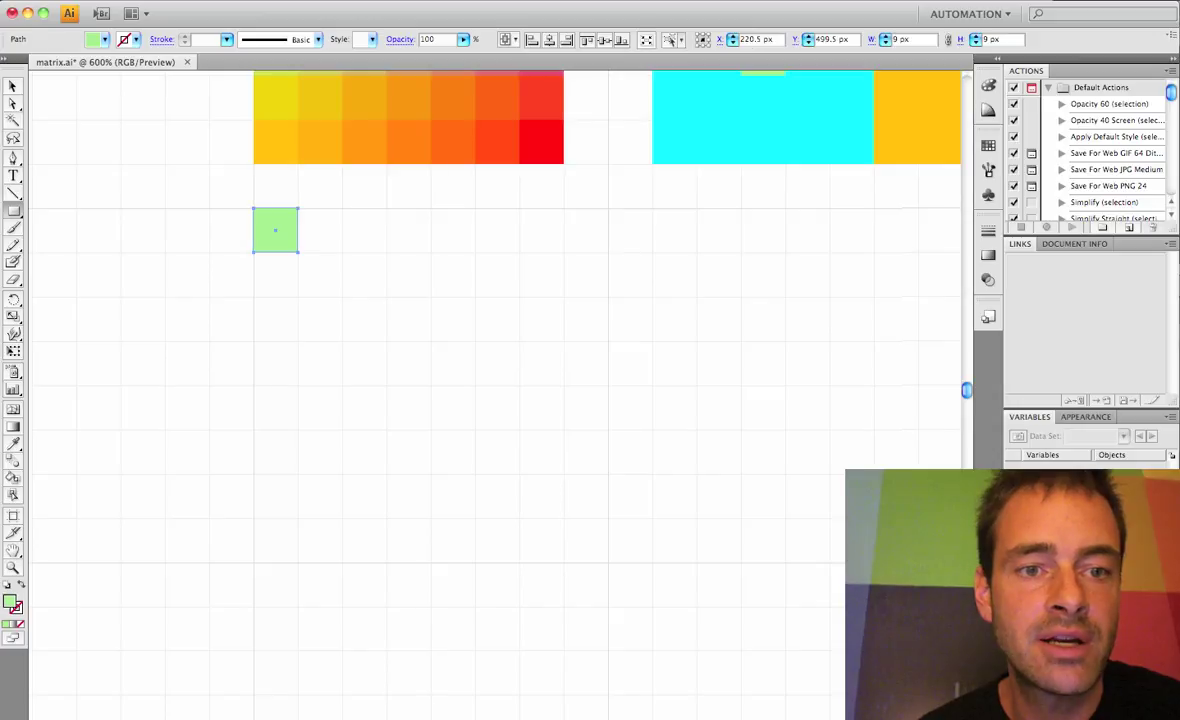
Set the square's fill to R 0, G 0, B 255 and duplicate it to the right.
{"action": "key", "text": "F6"}
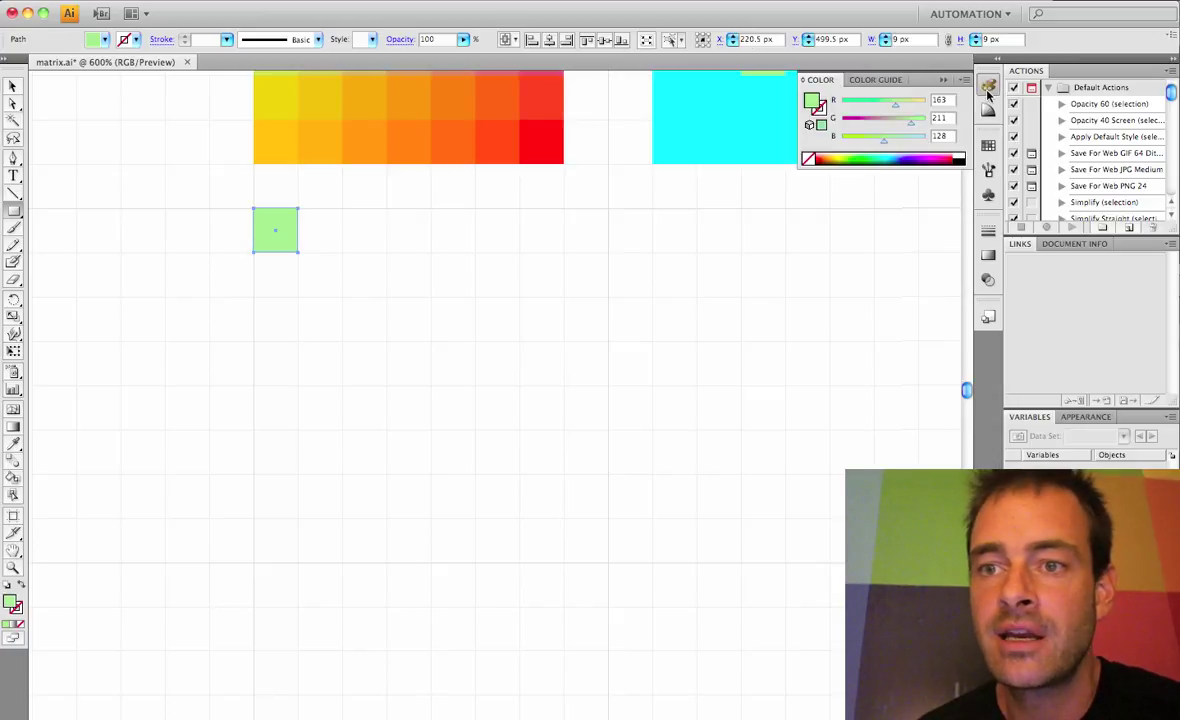
{"action": "left_click", "coordinate": [863, 119]}
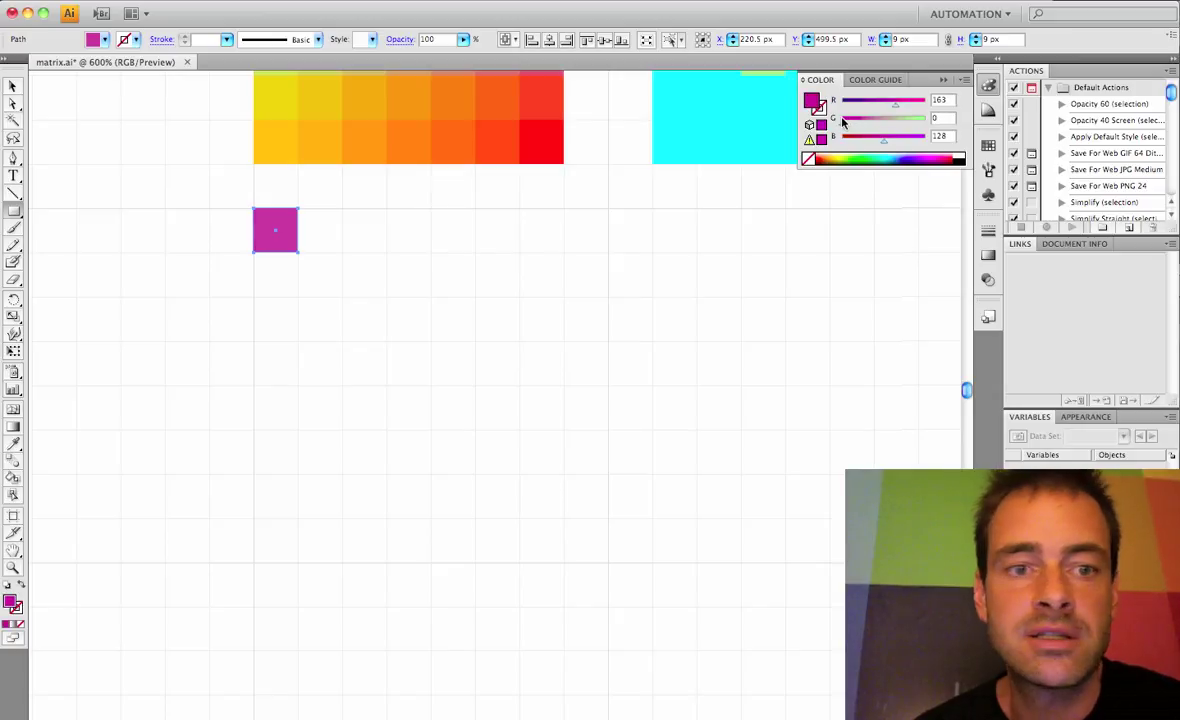
{"action": "left_click", "coordinate": [844, 119]}
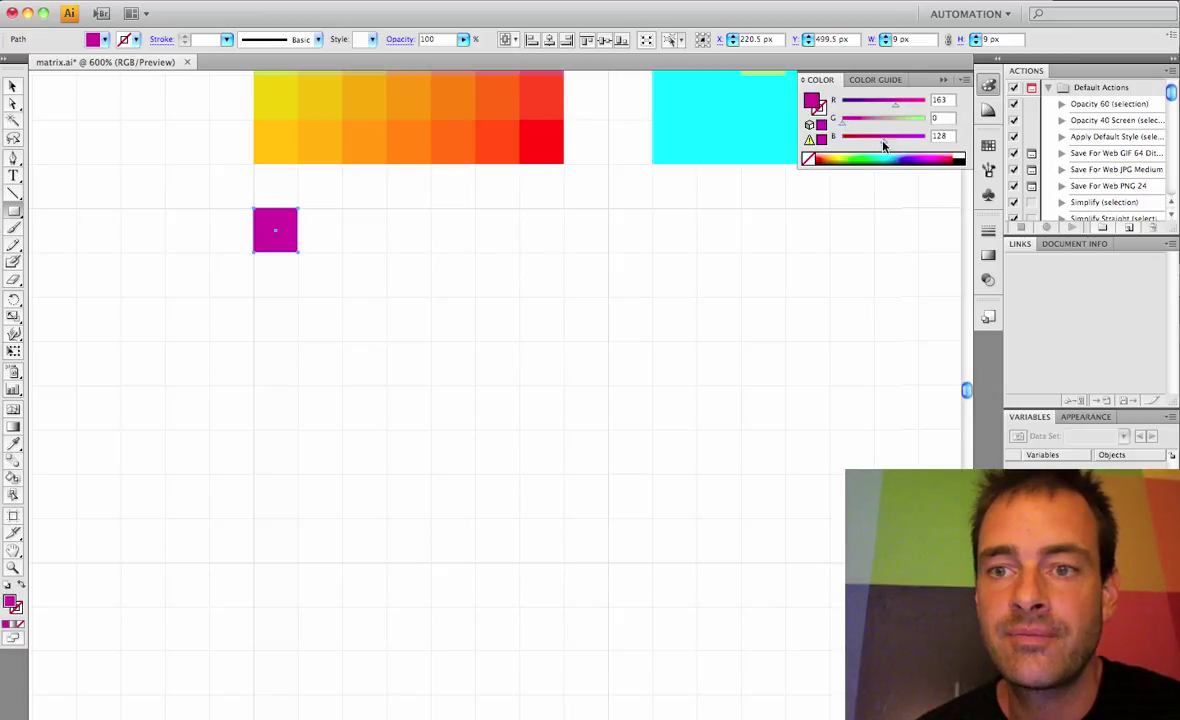
{"action": "left_click_drag", "start_coordinate": [884, 137], "coordinate": [908, 137]}
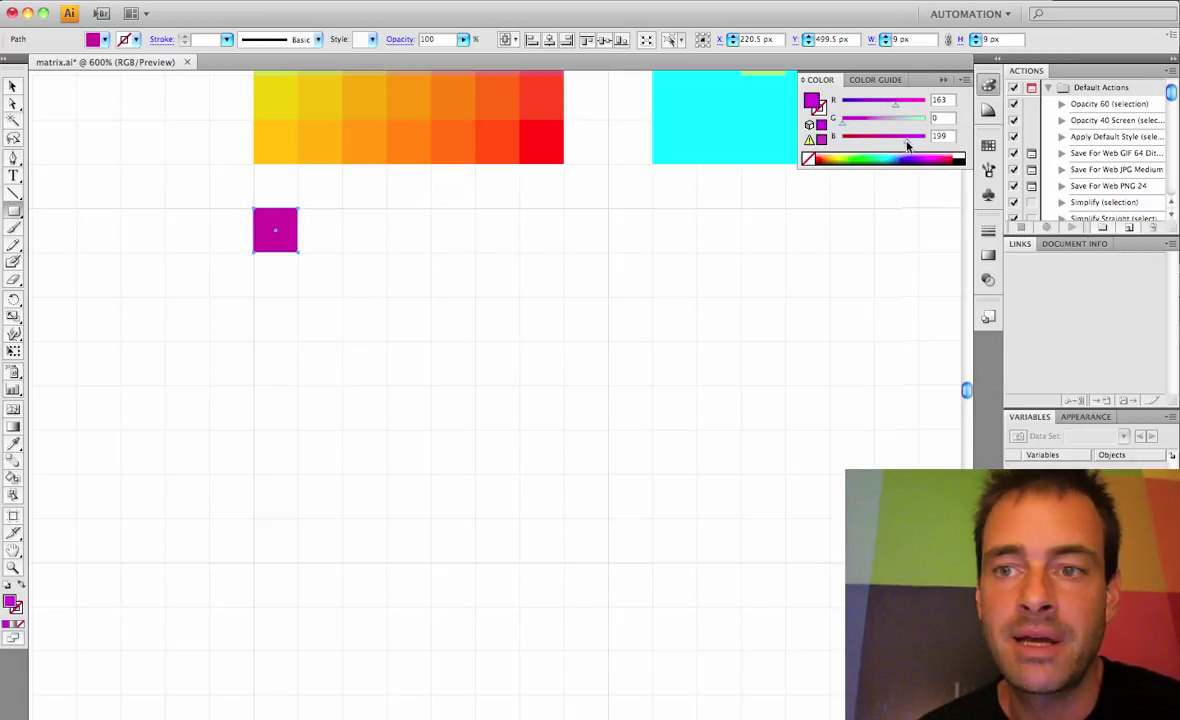
{"action": "left_click_drag", "start_coordinate": [928, 145], "coordinate": [930, 143]}
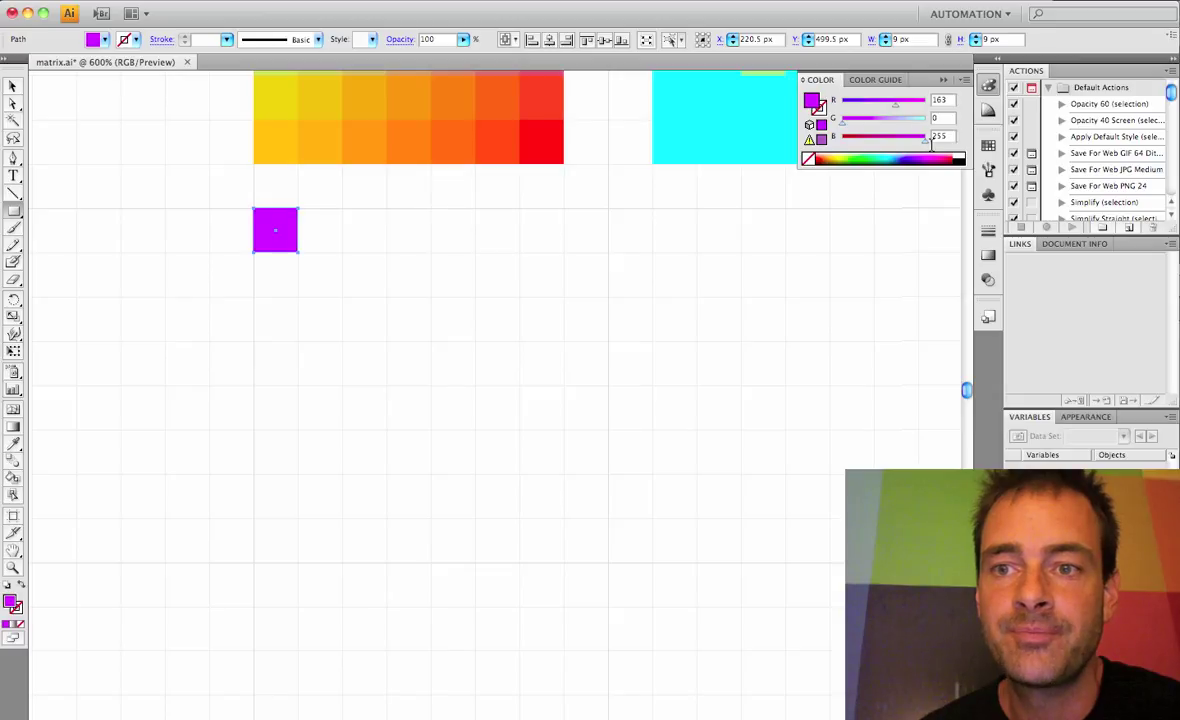
{"action": "left_click_drag", "start_coordinate": [896, 104], "coordinate": [776, 100]}
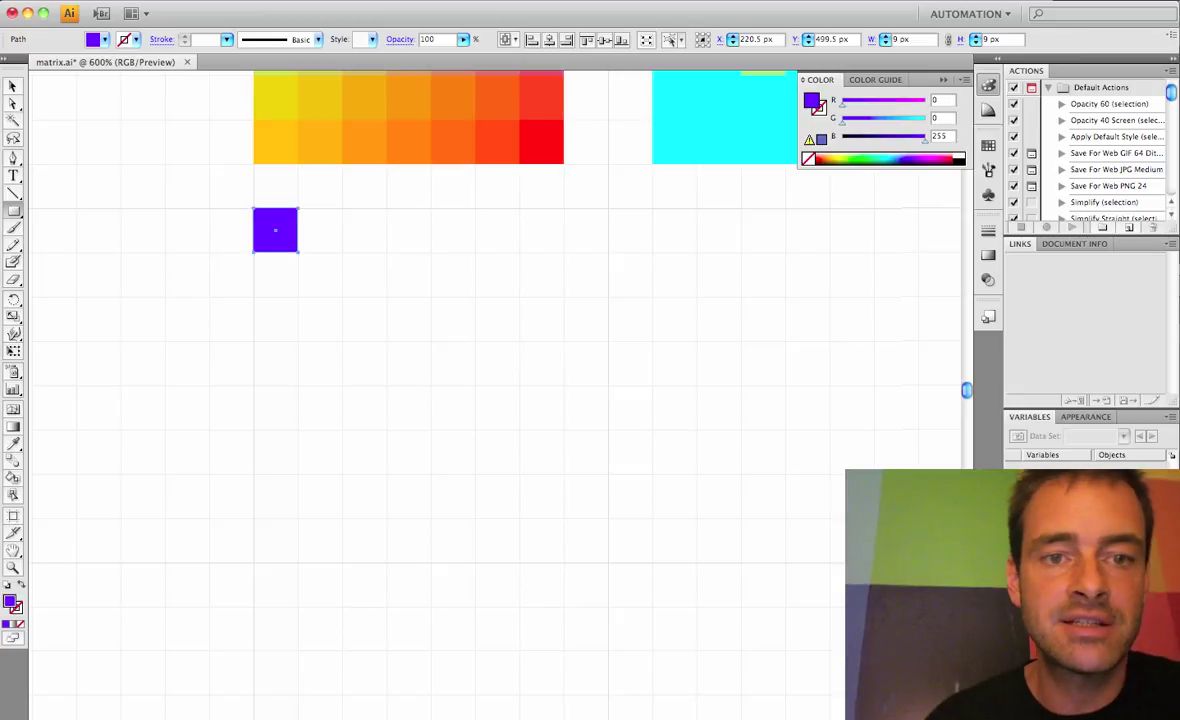
{"action": "key", "text": "alt+Right"}
{"action": "key", "text": "Right"}
{"action": "key", "text": "Right"}
{"action": "key", "text": "Right"}
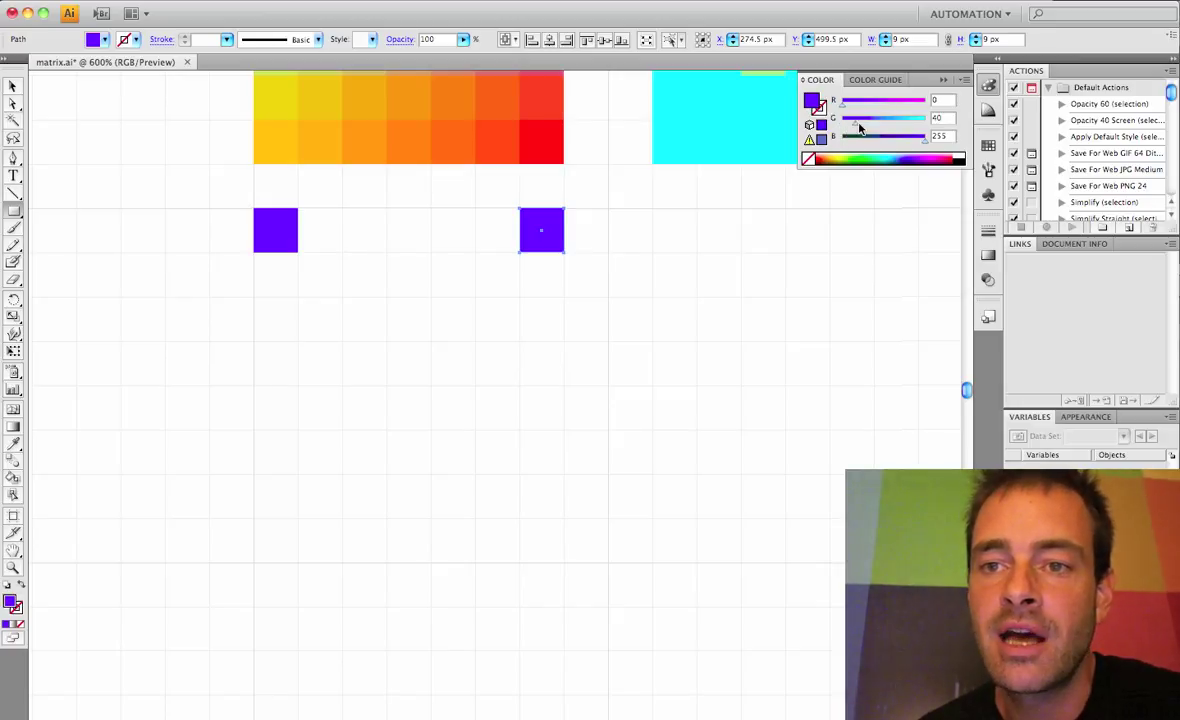
Turn the right copy sky blue and add a yellow-green copy at lower left.
{"action": "left_click_drag", "start_coordinate": [843, 124], "coordinate": [889, 126]}
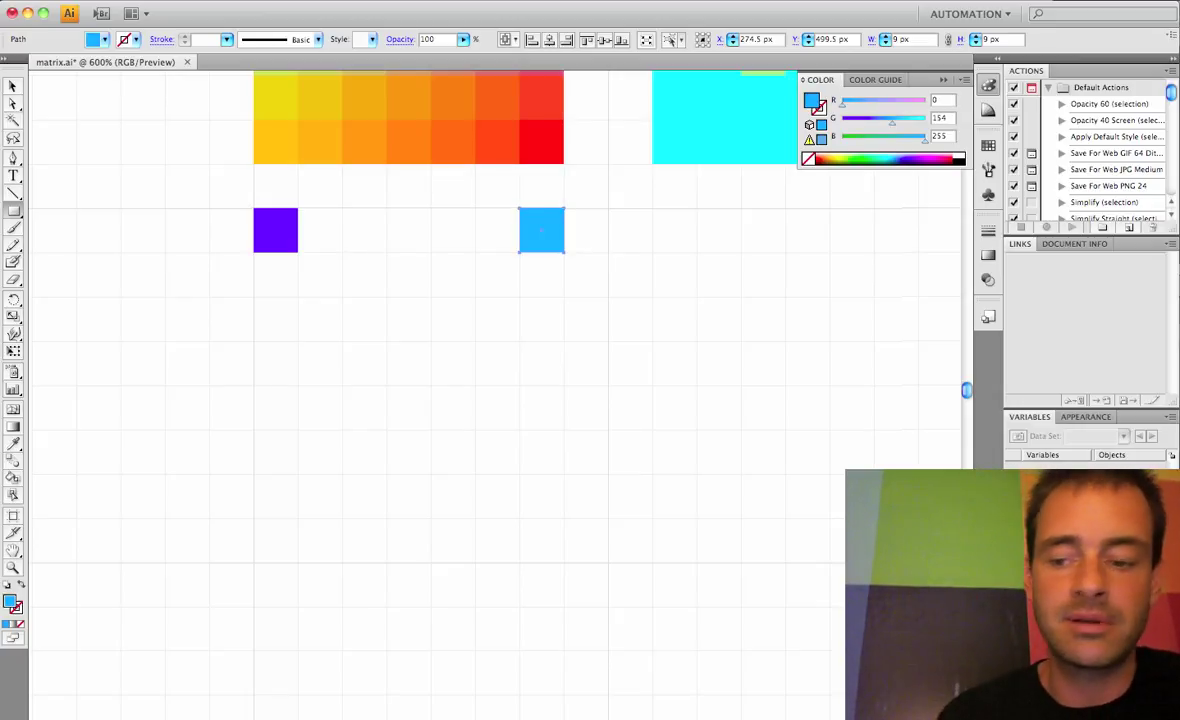
{"action": "left_click_drag", "start_coordinate": [541, 230], "coordinate": [276, 495]}
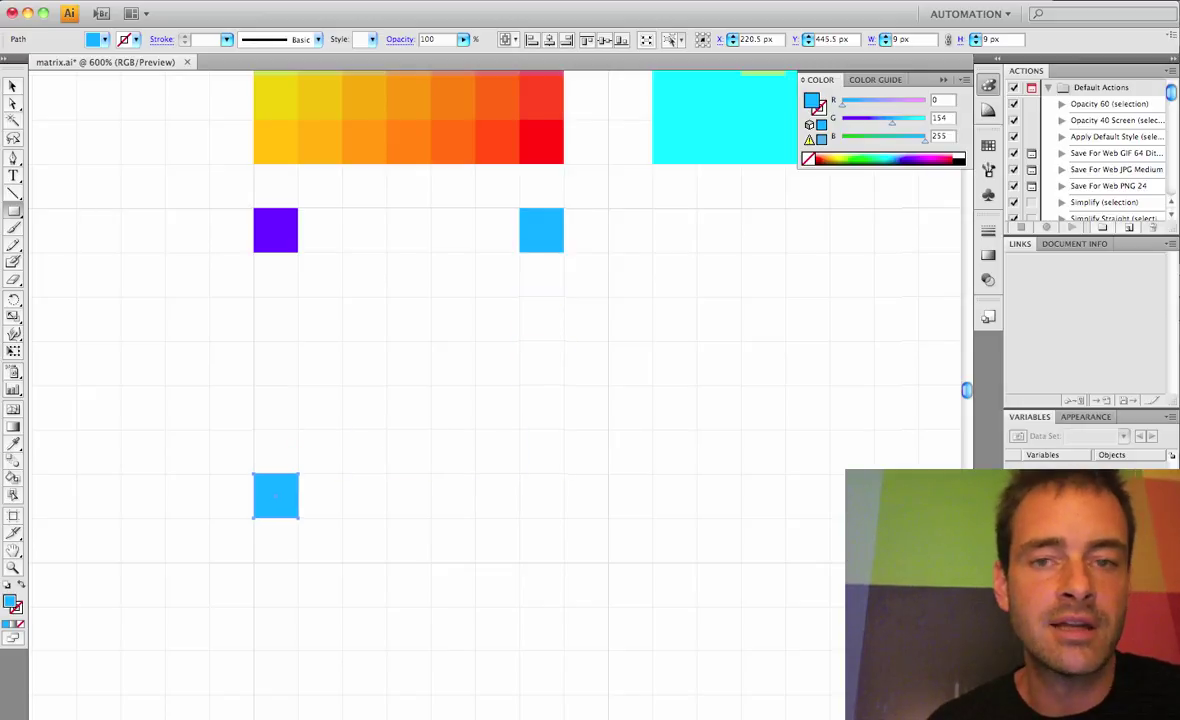
{"action": "left_click", "coordinate": [841, 137]}
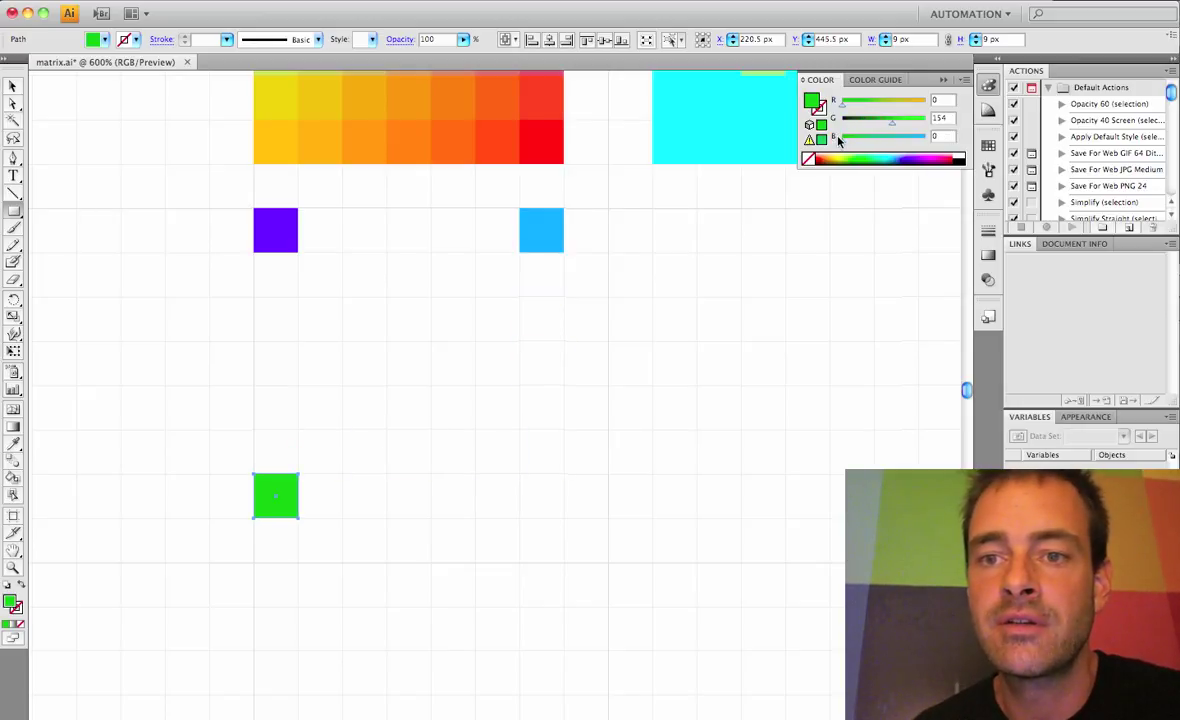
{"action": "left_click", "coordinate": [889, 105]}
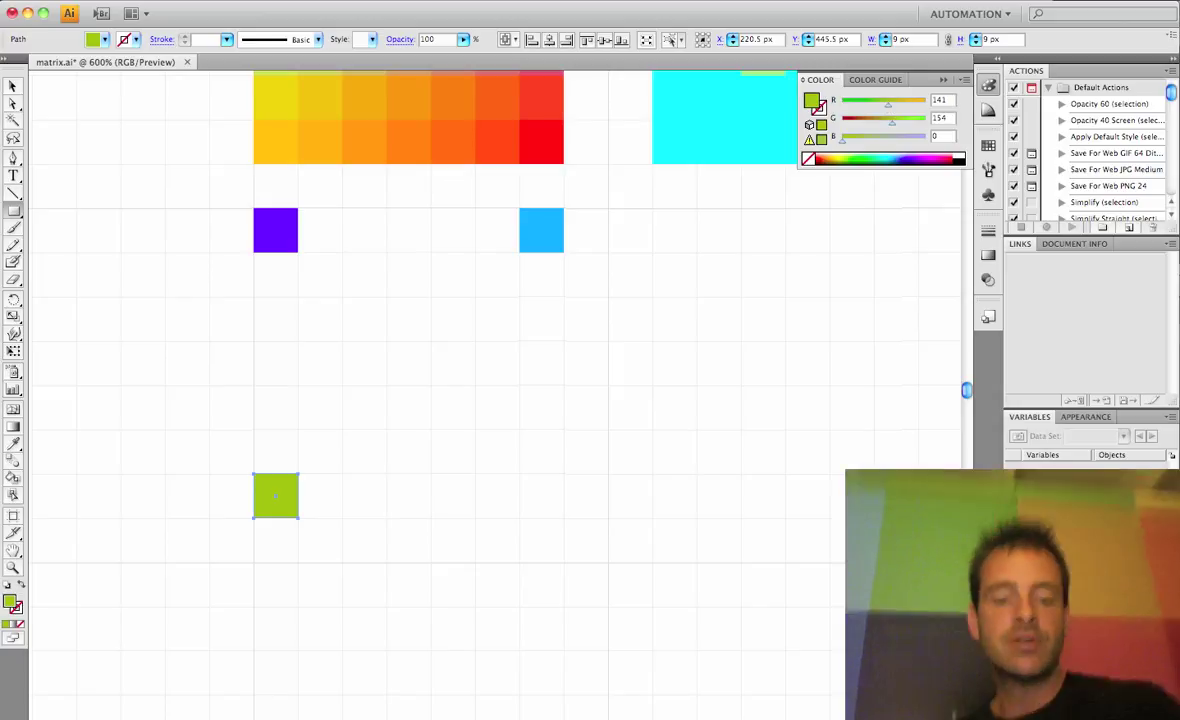
Copy the yellow-green square to the lower right under the sky blue and make it orange.
{"action": "left_click_drag", "start_coordinate": [276, 496], "coordinate": [630, 496]}
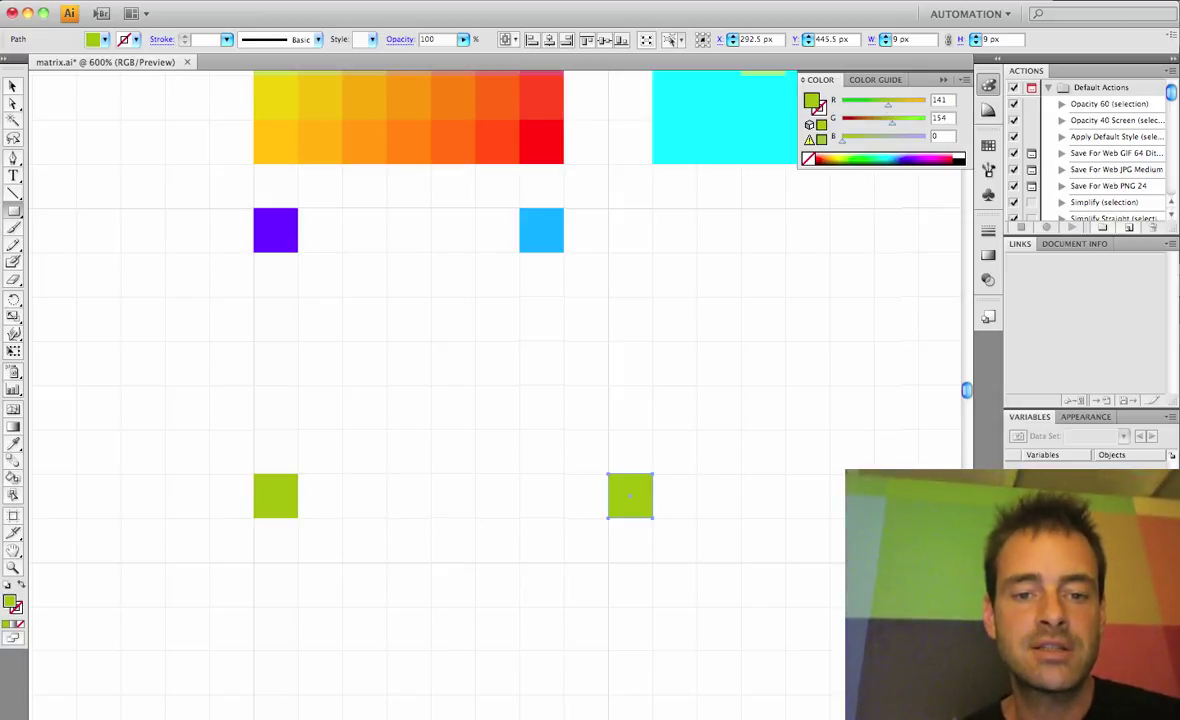
{"action": "key", "text": "Left"}
{"action": "key", "text": "Left"}
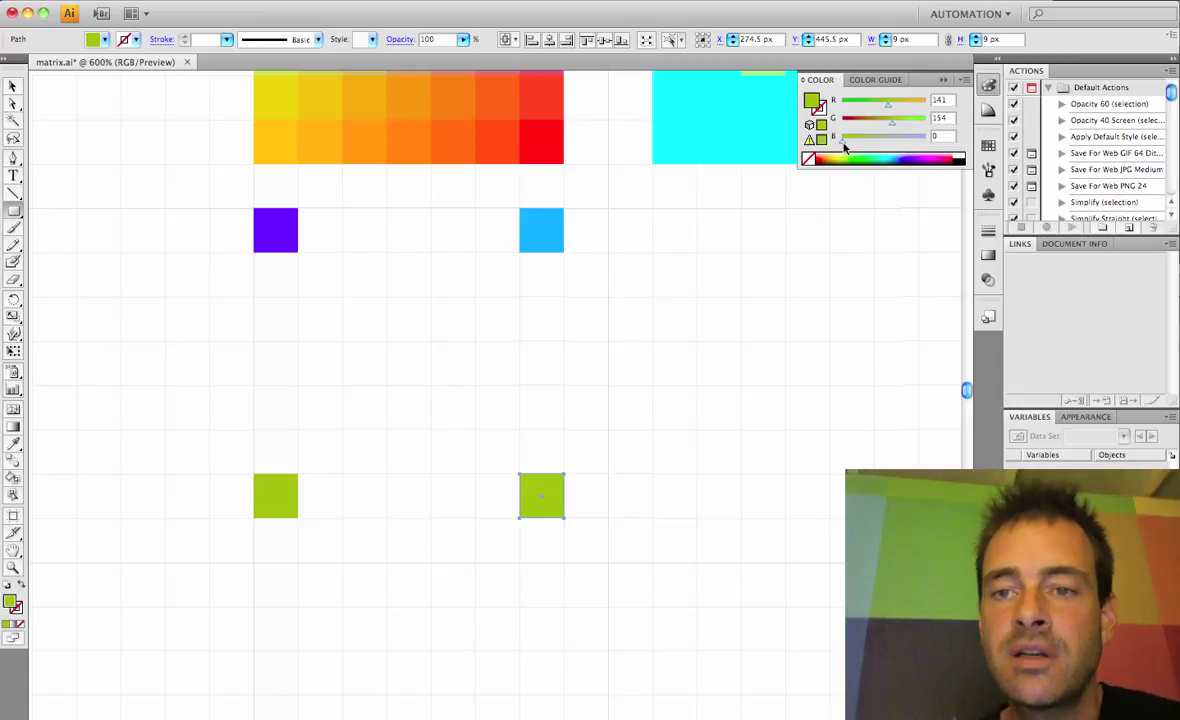
{"action": "left_click_drag", "start_coordinate": [913, 108], "coordinate": [929, 110]}
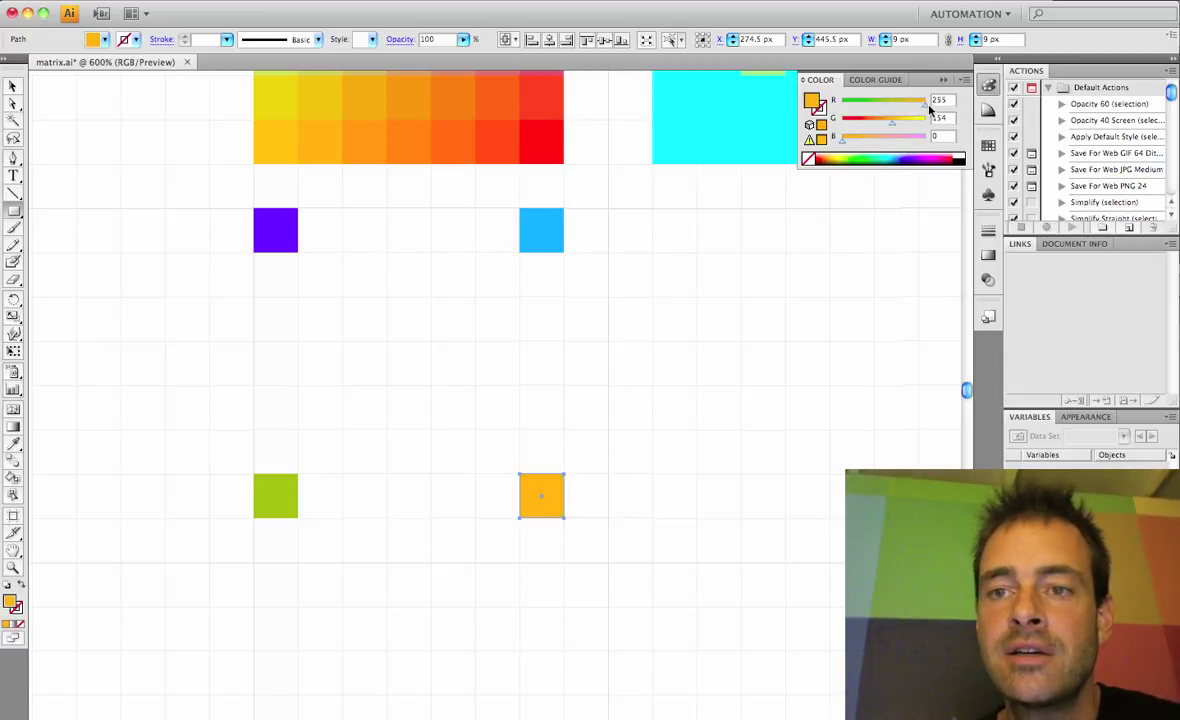
{"action": "left_click", "coordinate": [215, 2]}
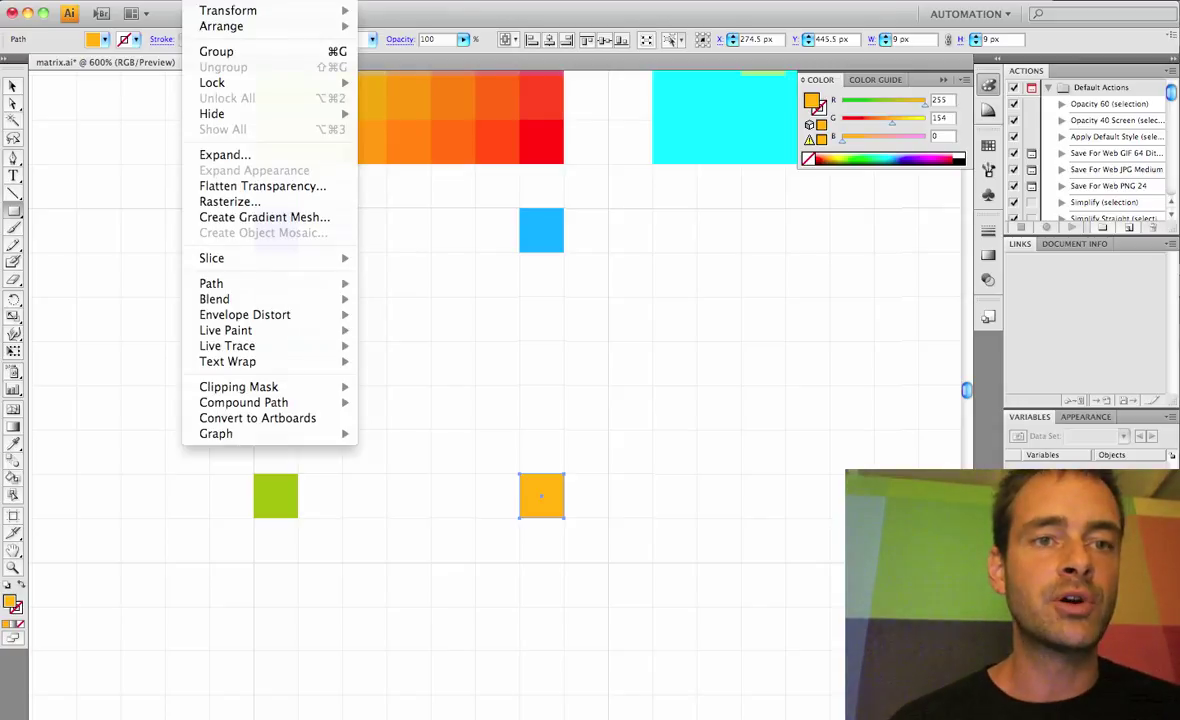
{"action": "mouse_move", "coordinate": [214, 299]}
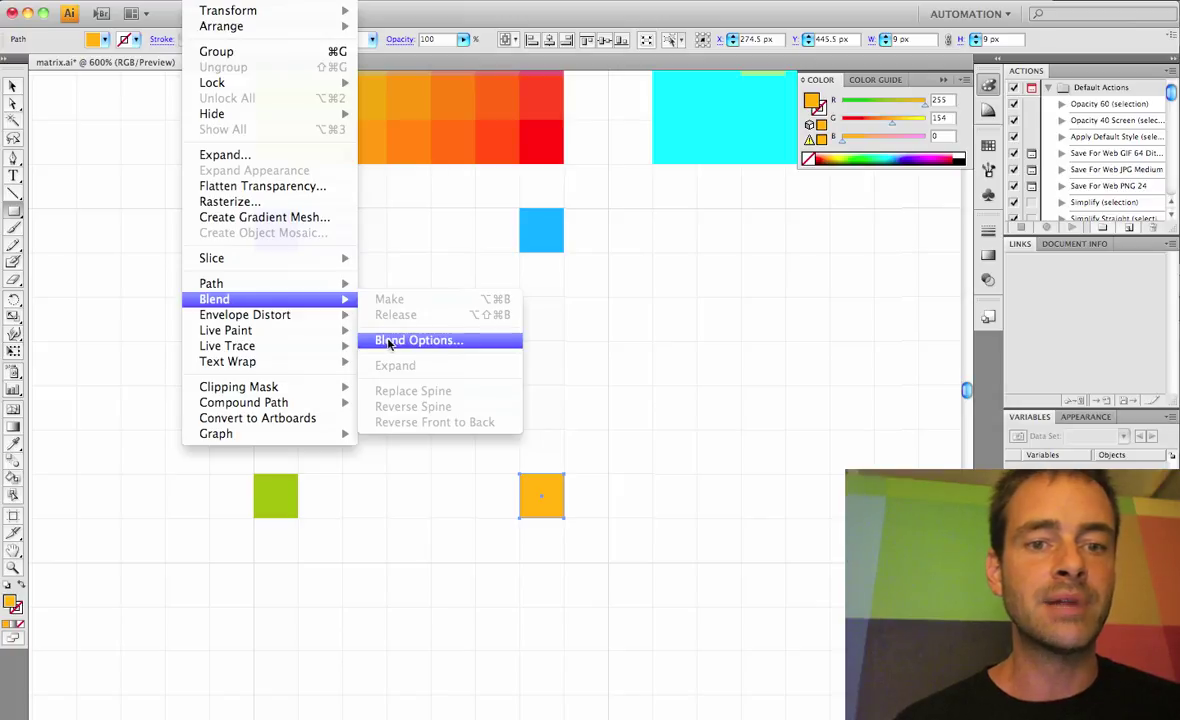
Confirm Blend Options with Spacing set to Specified Steps, 5.
{"action": "left_click", "coordinate": [390, 341]}
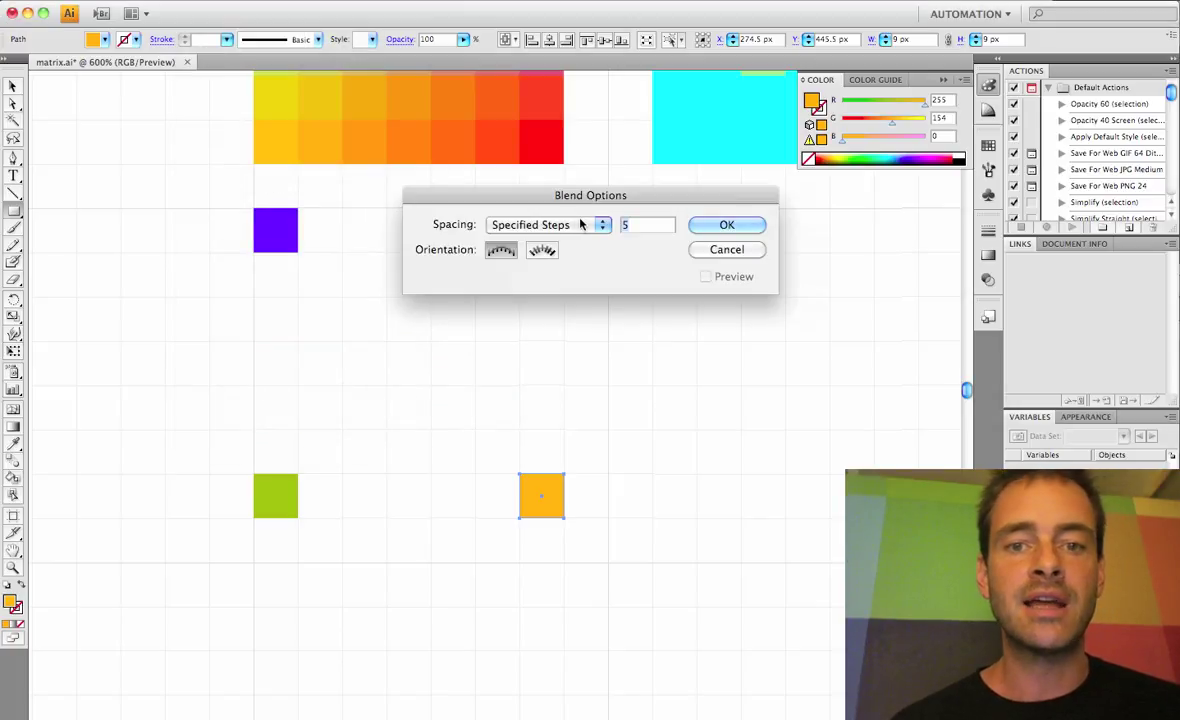
{"action": "left_click", "coordinate": [600, 225]}
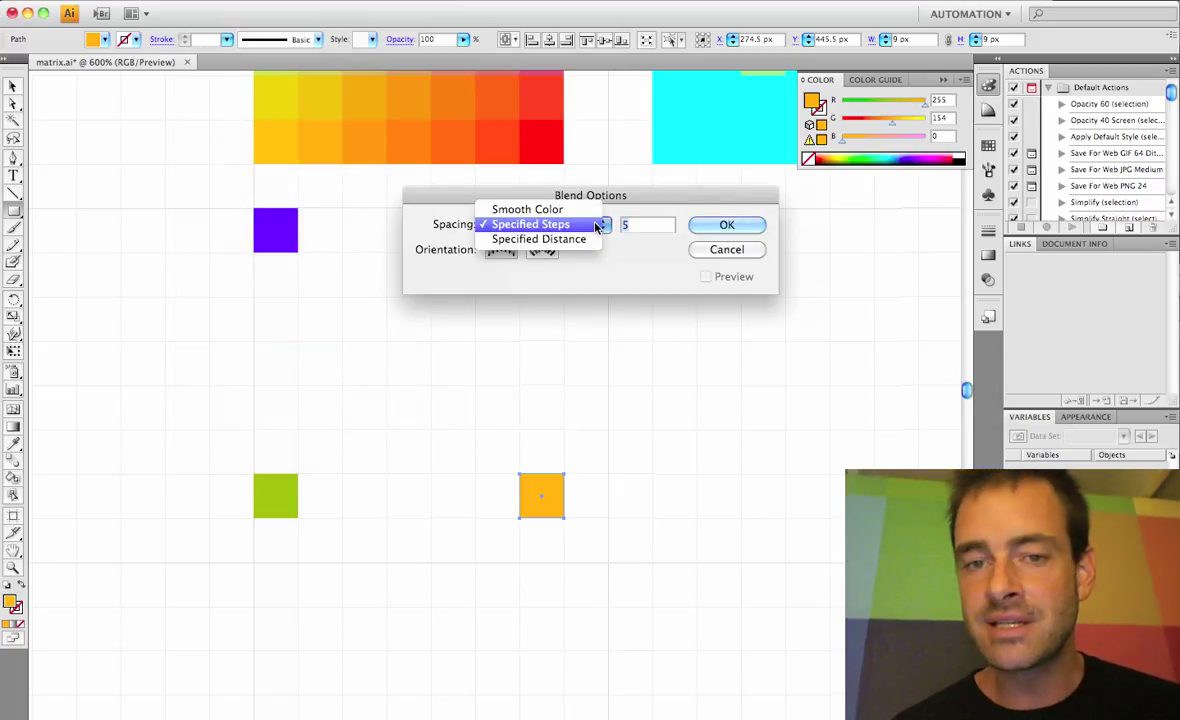
{"action": "left_click", "coordinate": [597, 226]}
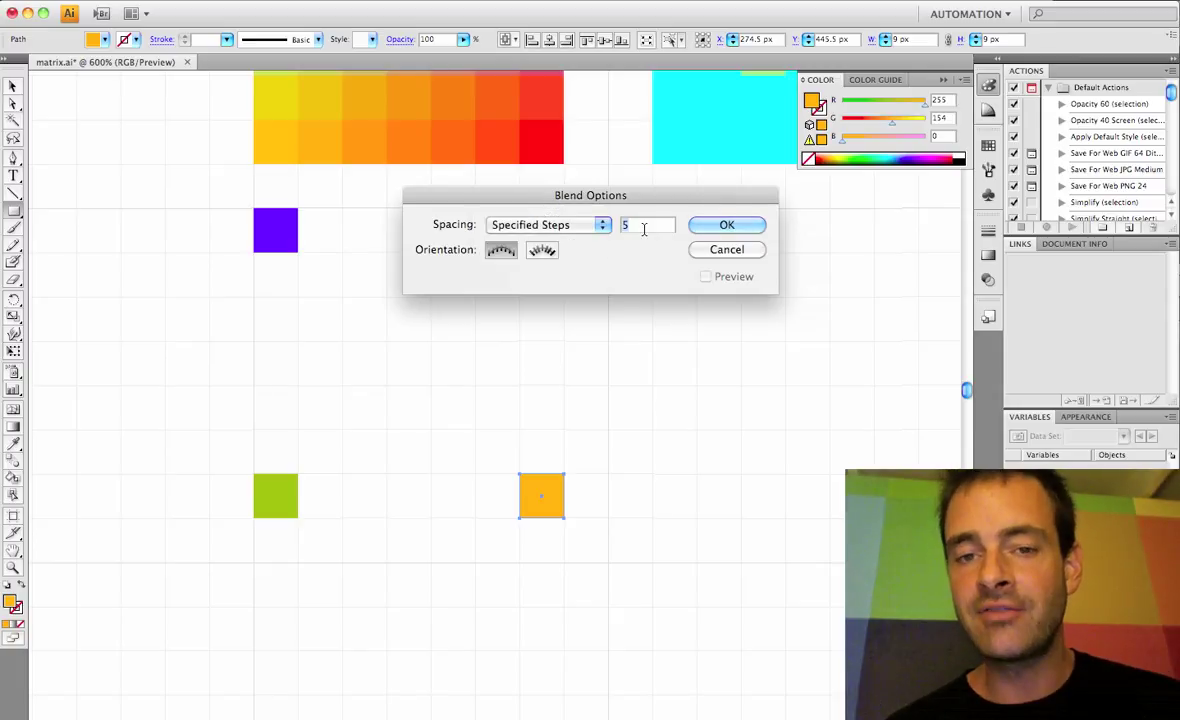
{"action": "left_click", "coordinate": [710, 226]}
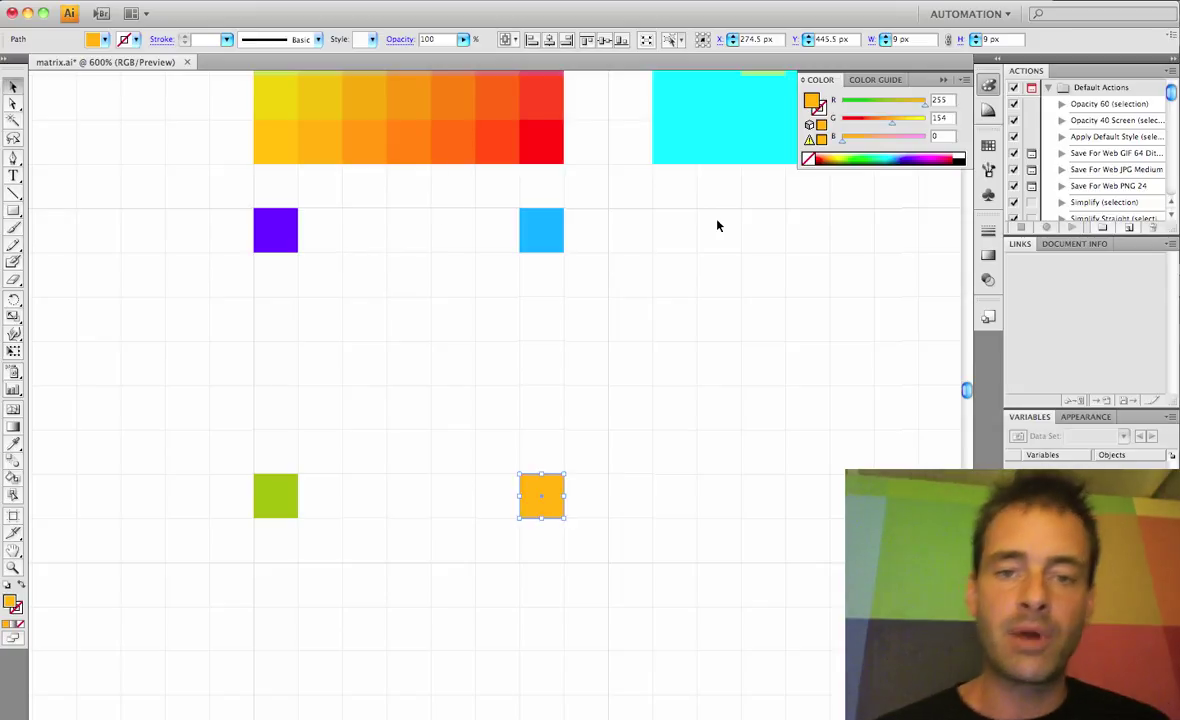
Blend the violet and sky-blue top squares into a seven-square strip.
{"action": "left_click_drag", "start_coordinate": [213, 203], "coordinate": [545, 258]}
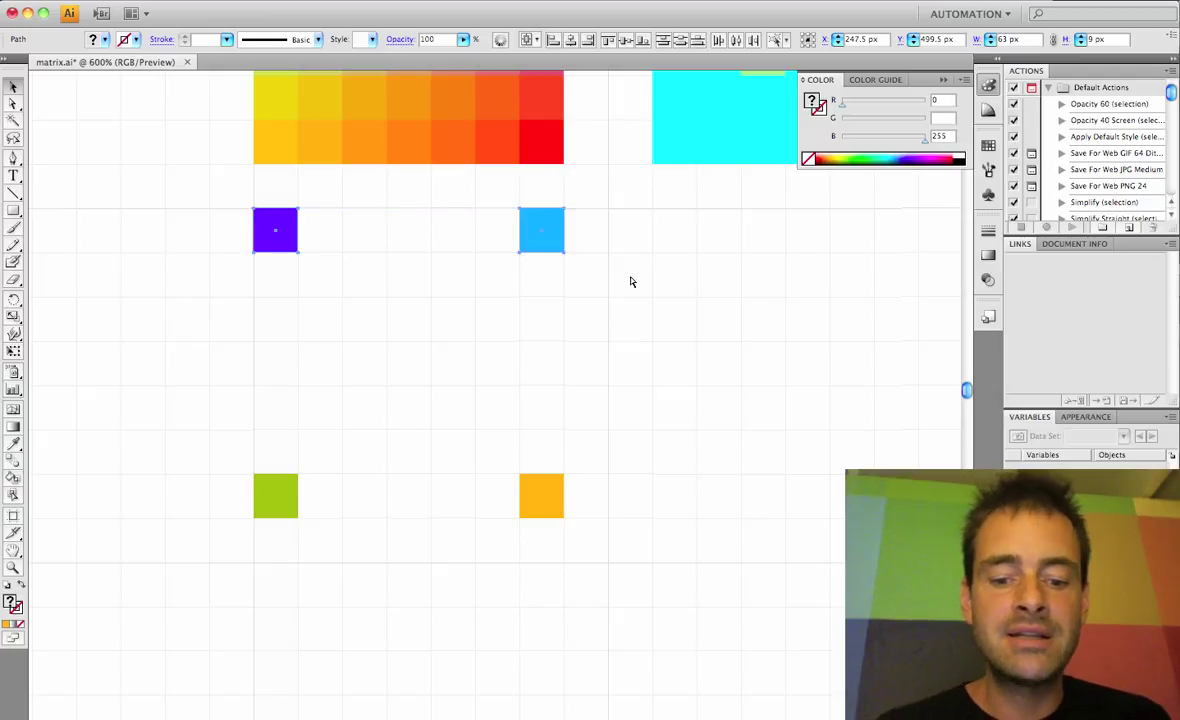
{"action": "key", "text": "ctrl+alt+b"}
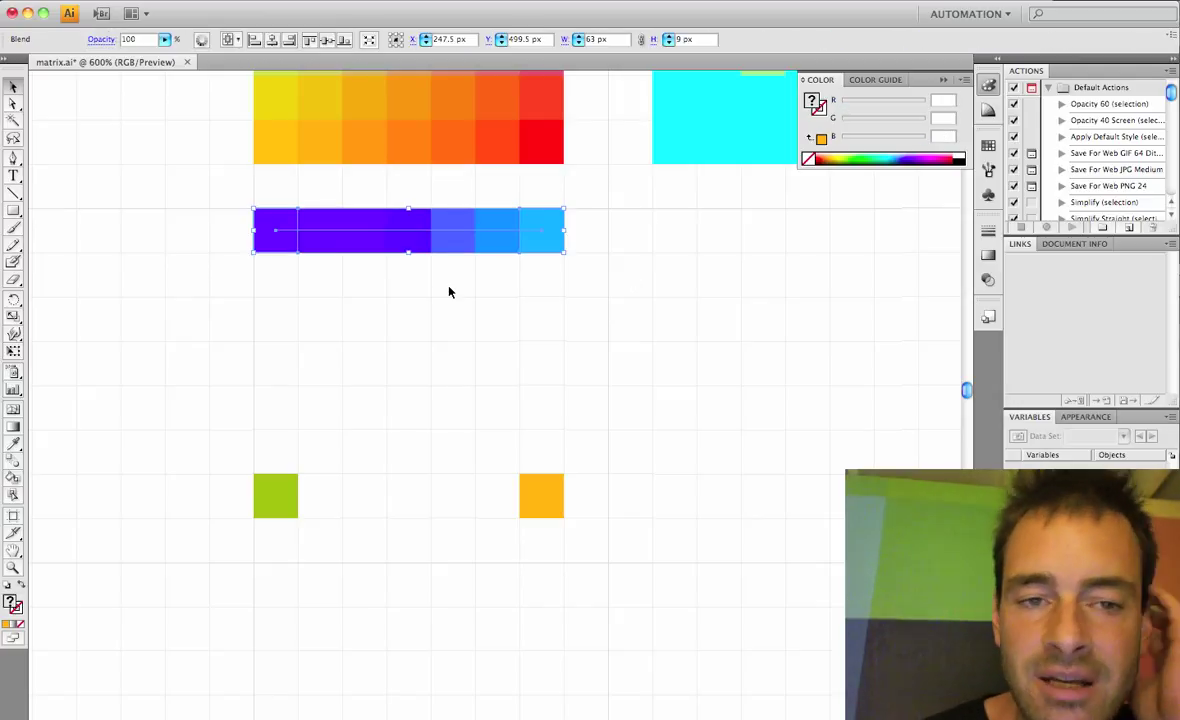
{"action": "left_click", "coordinate": [449, 292]}
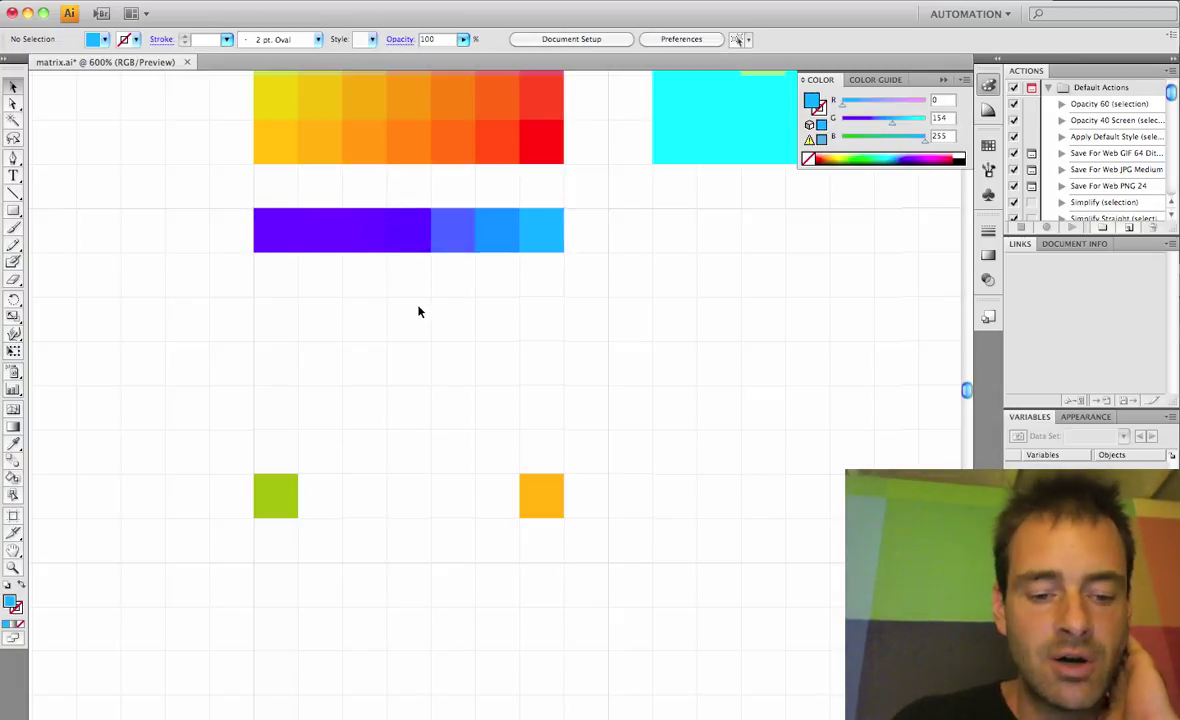
Add red to the strip's violet end and blue end, making the blue end periwinkle.
{"action": "key", "text": "a"}
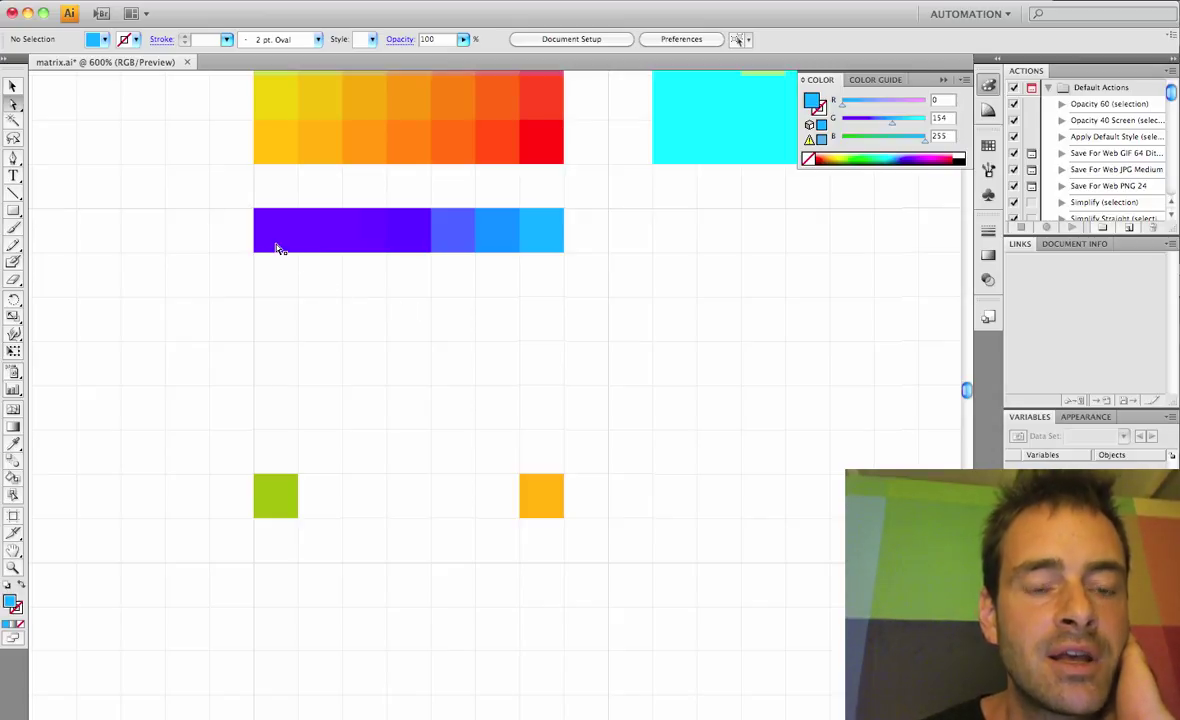
{"action": "left_click", "coordinate": [277, 245]}
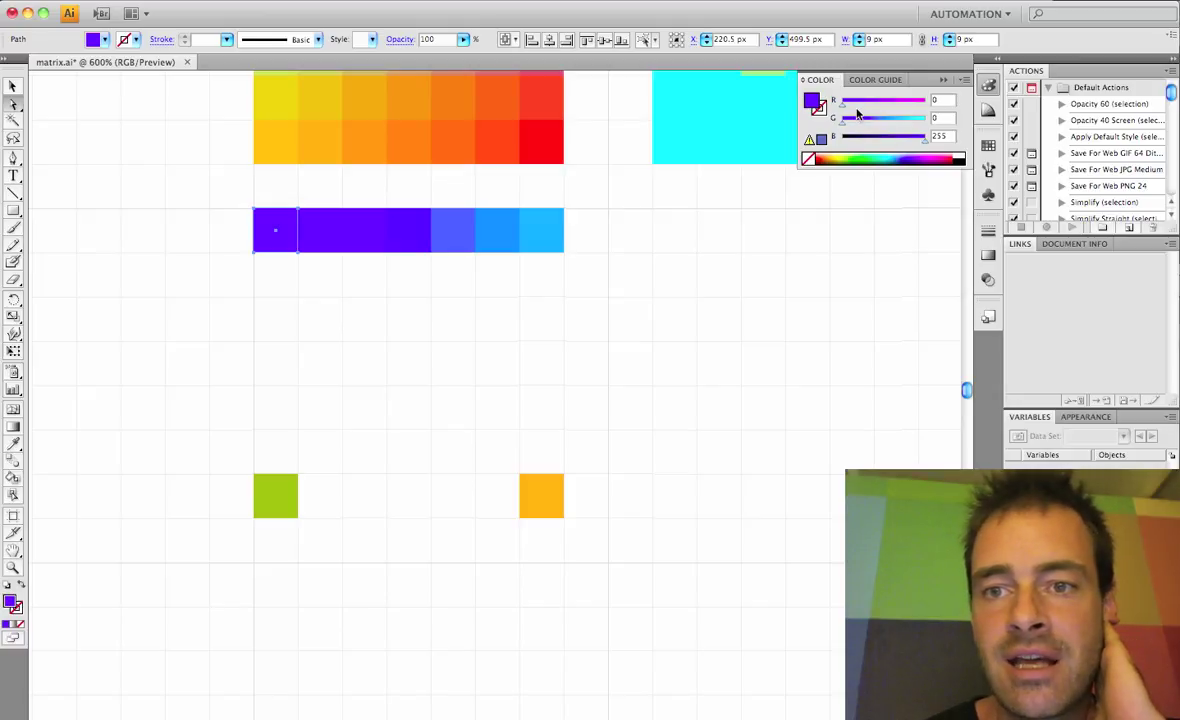
{"action": "left_click_drag", "start_coordinate": [843, 105], "coordinate": [894, 108]}
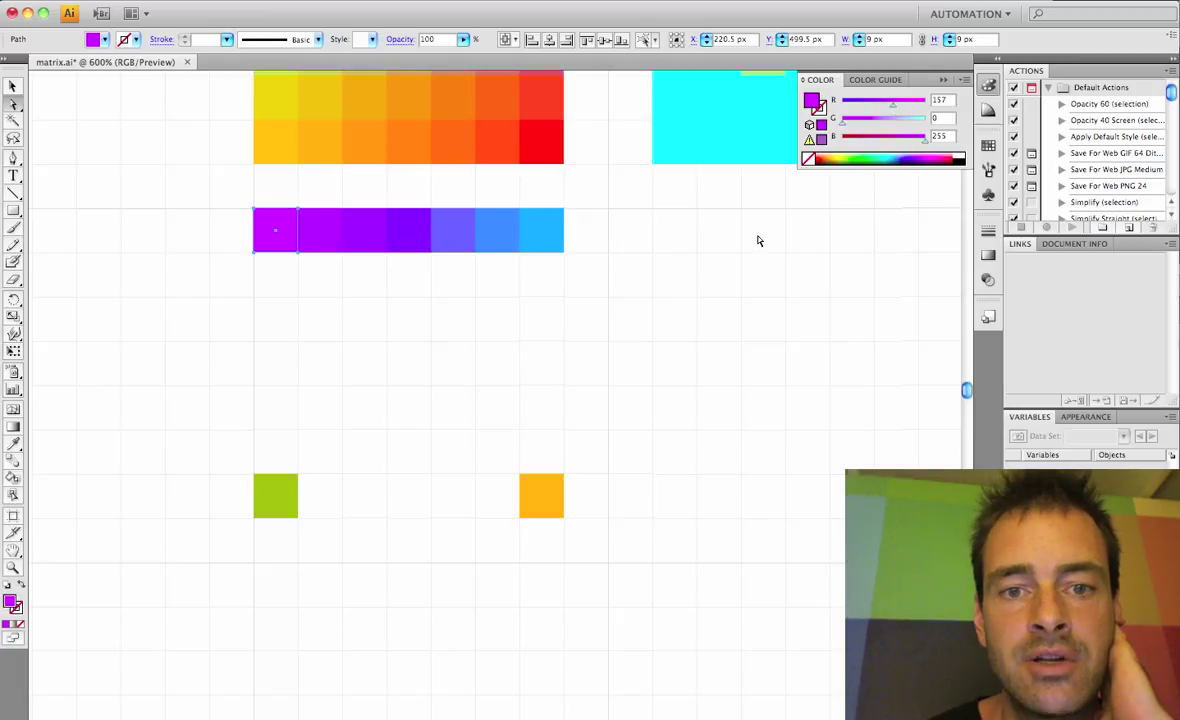
{"action": "left_click", "coordinate": [655, 329]}
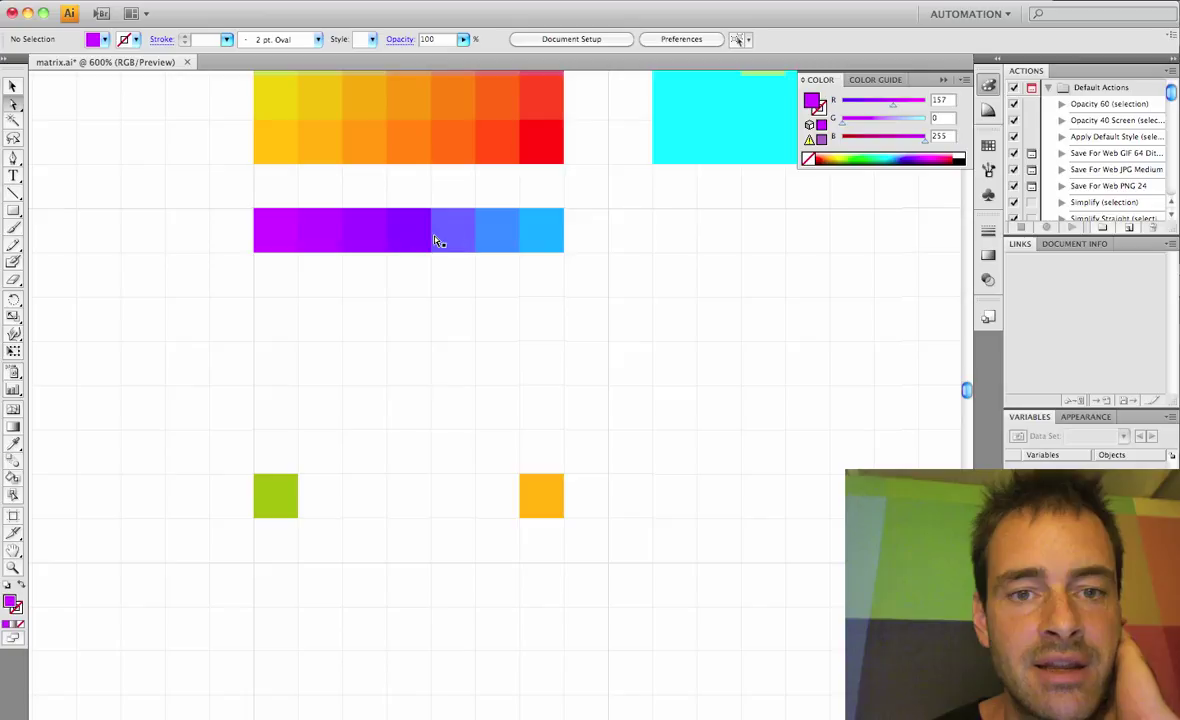
{"action": "left_click", "coordinate": [548, 244]}
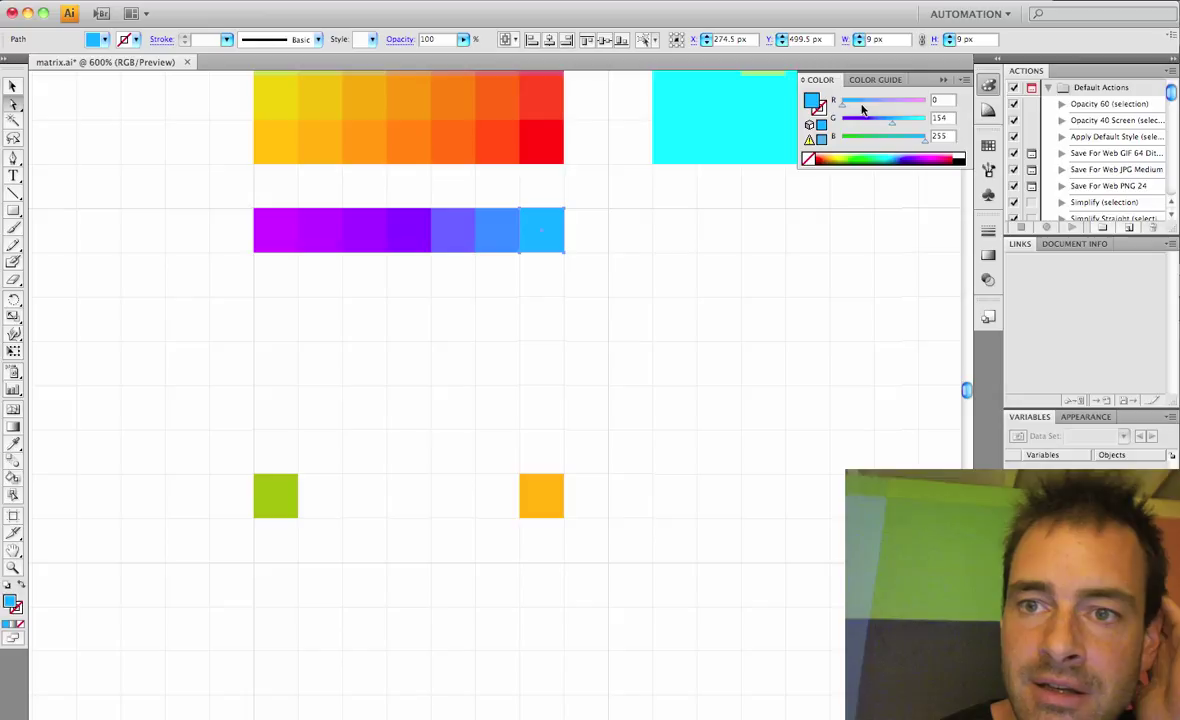
{"action": "left_click_drag", "start_coordinate": [843, 104], "coordinate": [876, 104]}
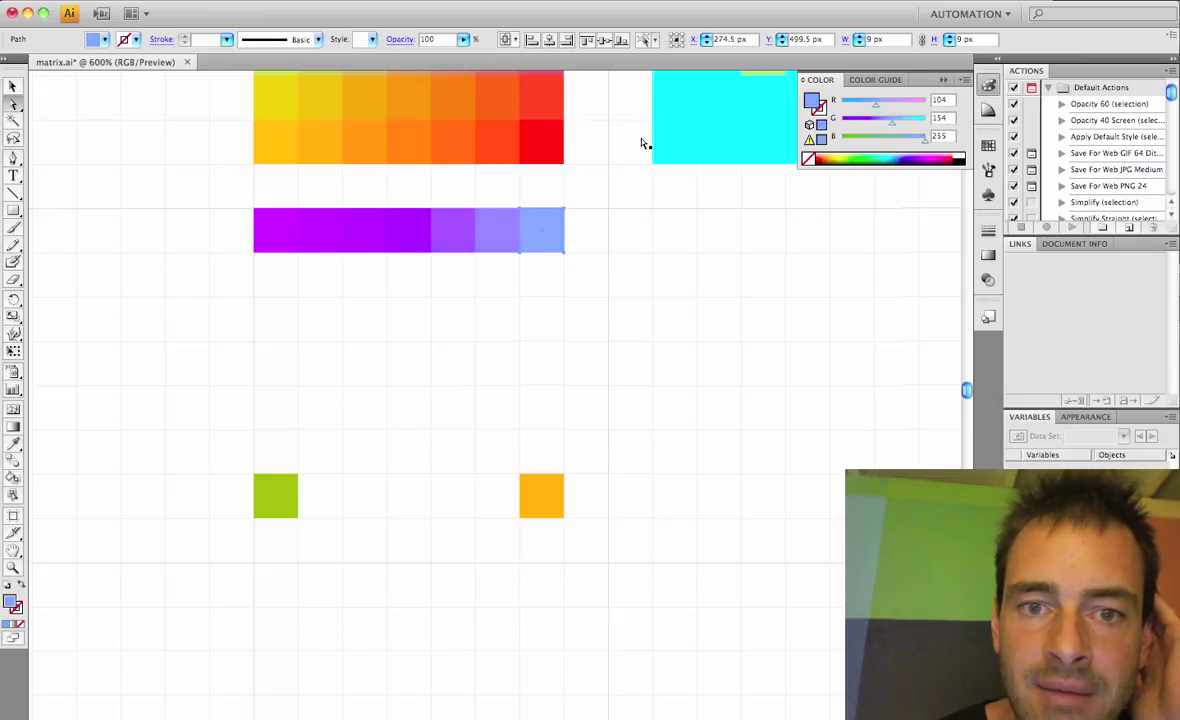
Set the leftmost purple square's colour to RGB 157/68/162.
{"action": "left_click", "coordinate": [266, 236]}
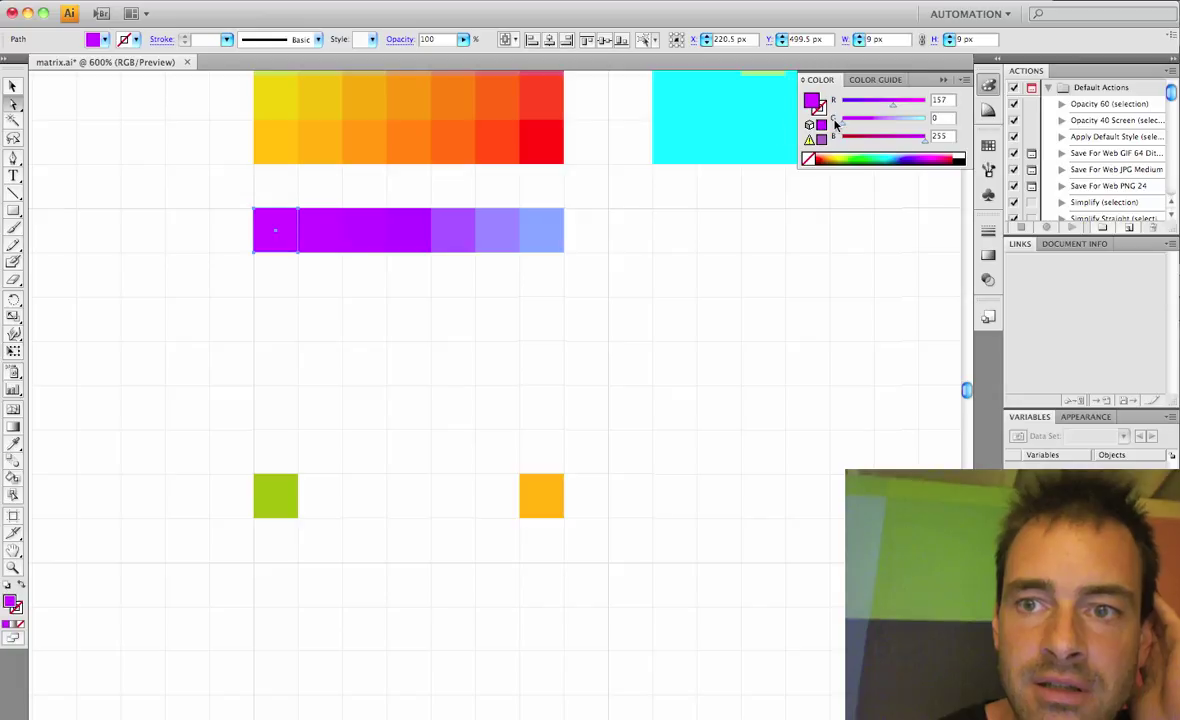
{"action": "left_click", "coordinate": [872, 136]}
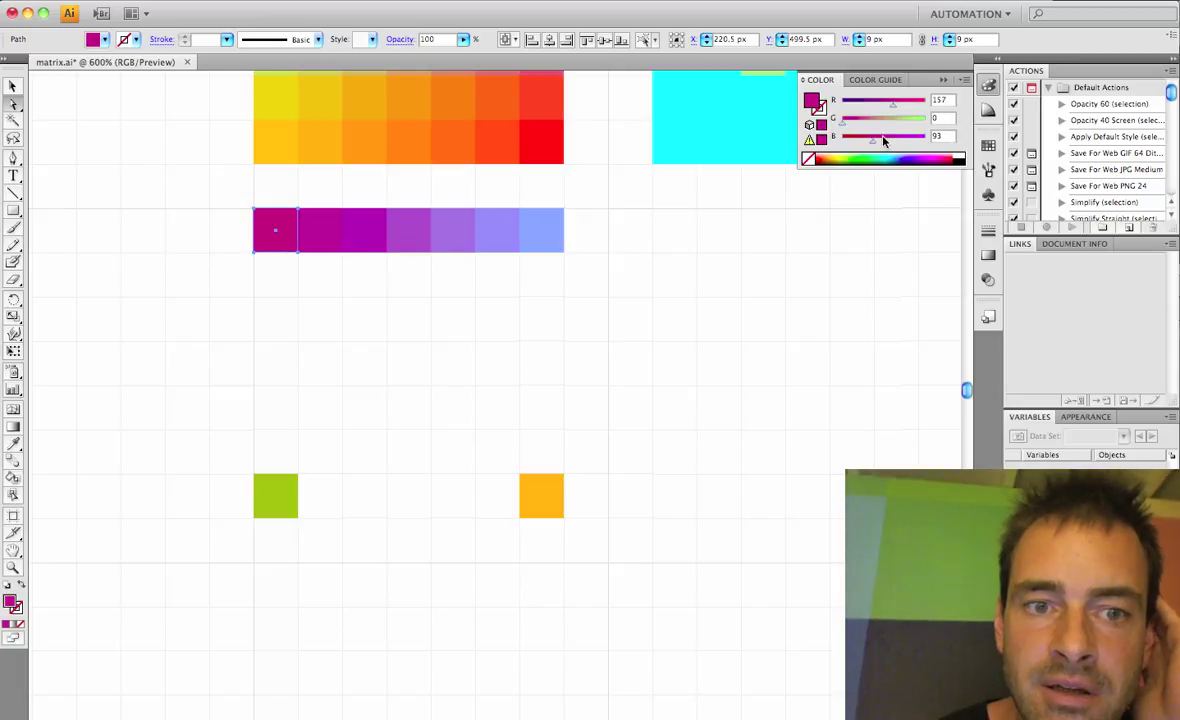
{"action": "left_click", "coordinate": [893, 136]}
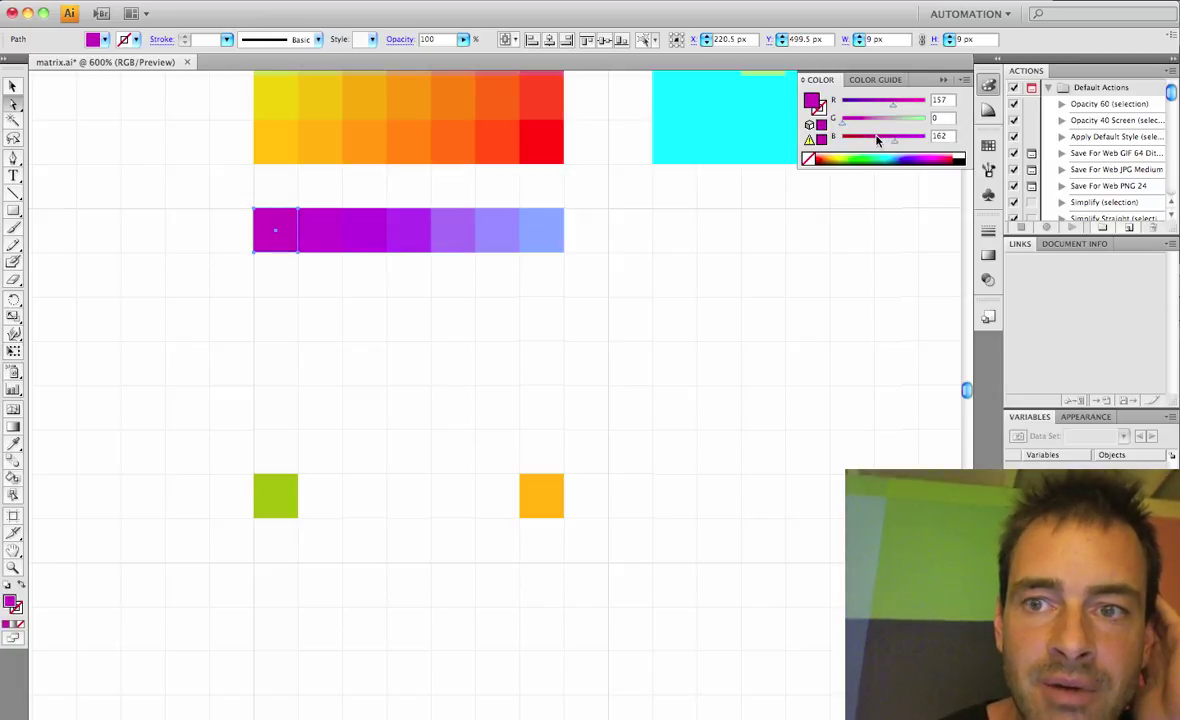
{"action": "left_click", "coordinate": [865, 120]}
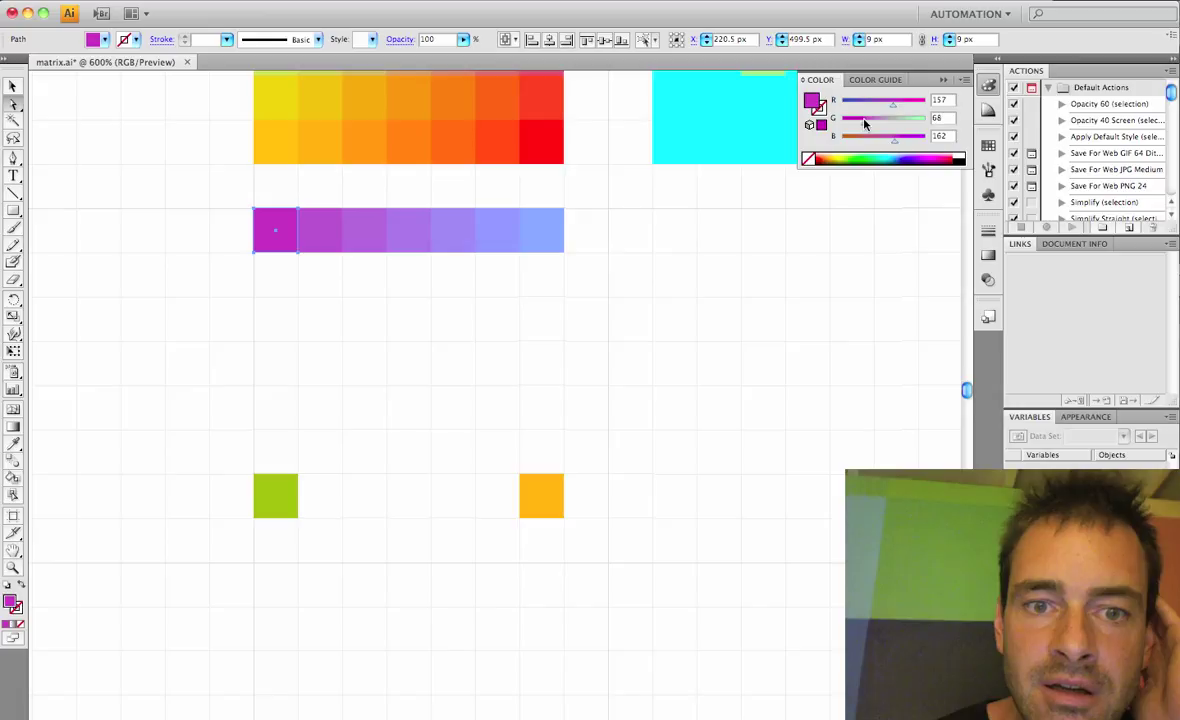
{"action": "left_click", "coordinate": [766, 233]}
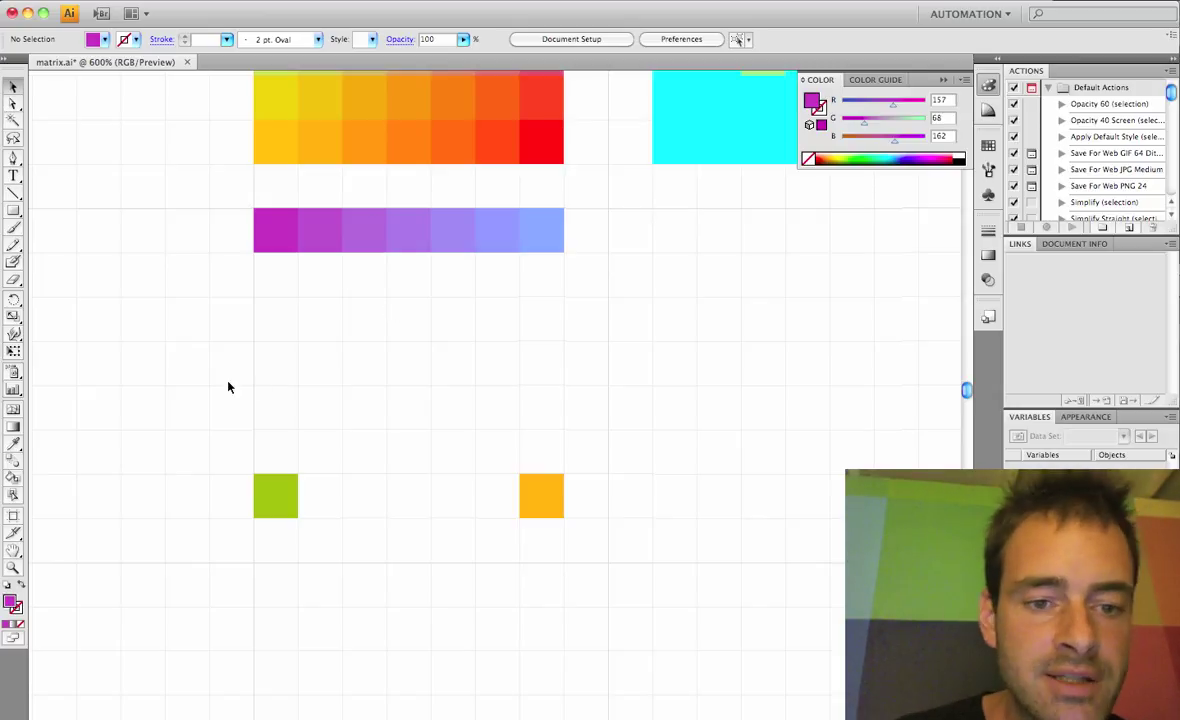
Blend the green and orange squares into a seven-square green-to-orange strip.
{"action": "left_click_drag", "start_coordinate": [226, 386], "coordinate": [748, 610]}
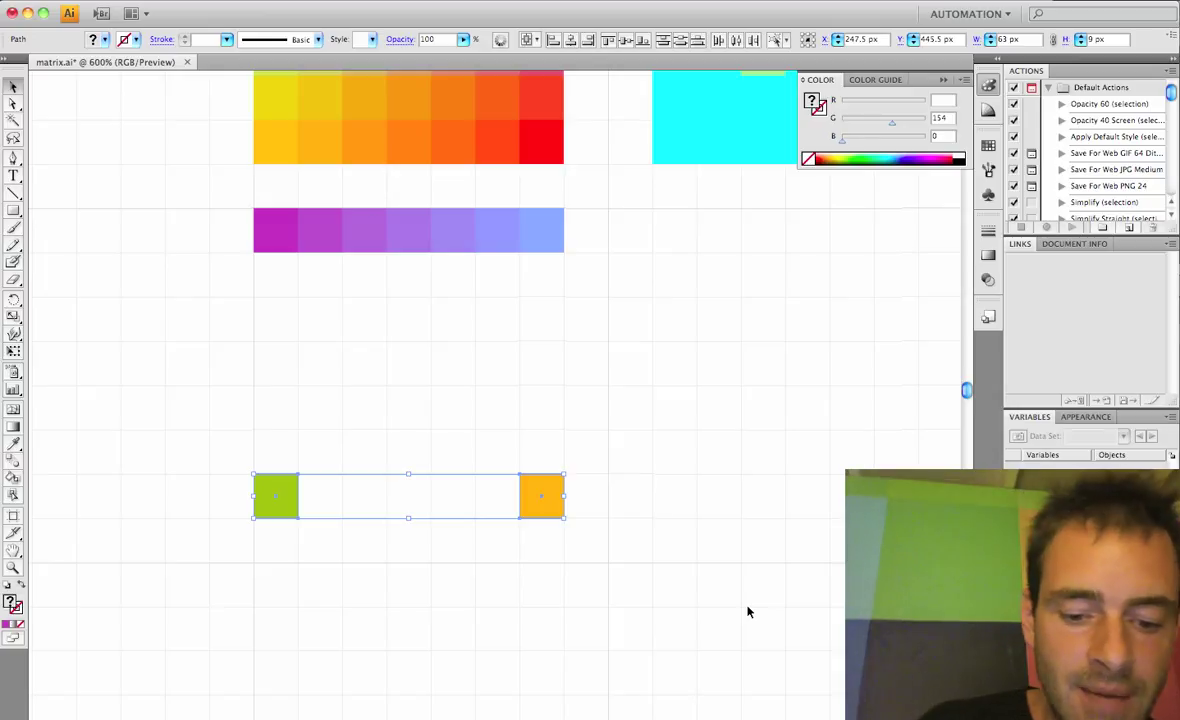
{"action": "key", "text": "ctrl+alt+b"}
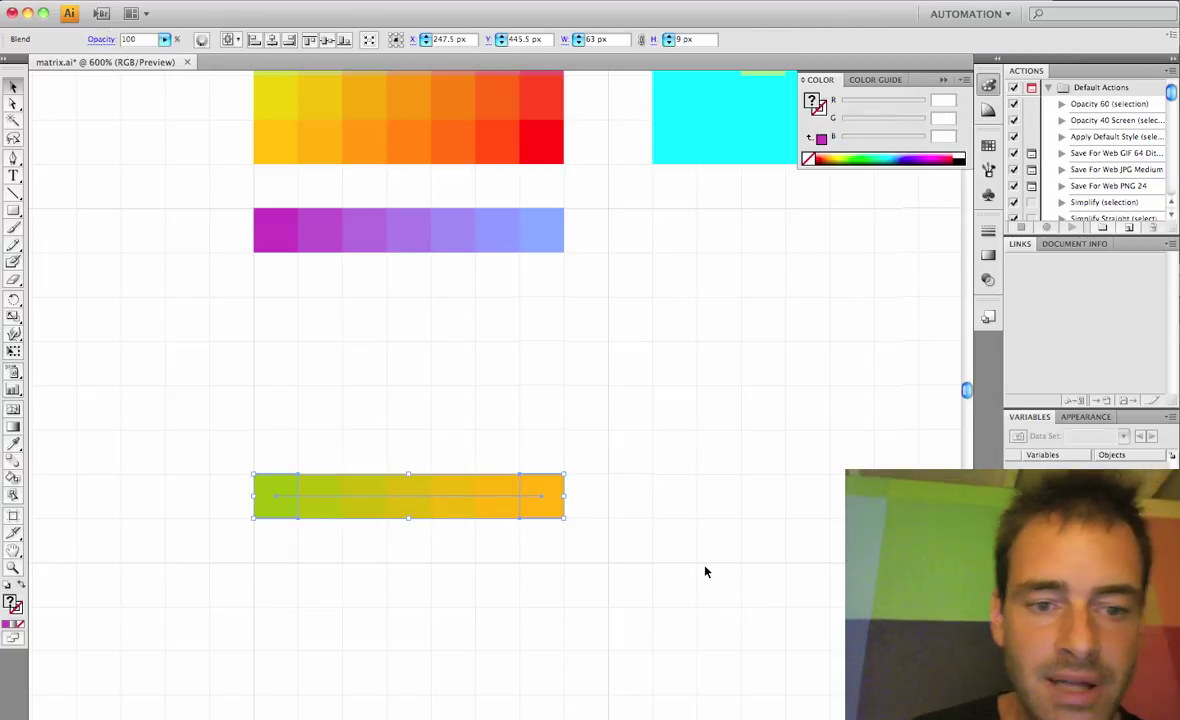
{"action": "left_click", "coordinate": [719, 513]}
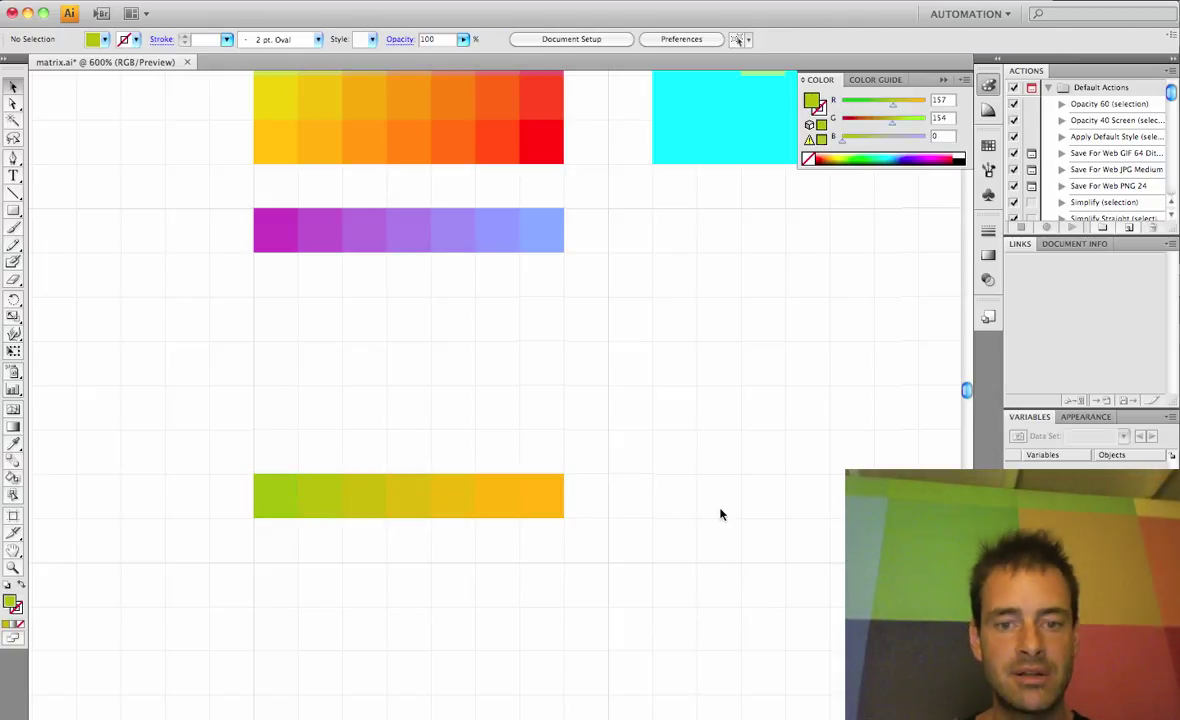
Give the orange end square a deeper sampled orange, then select both strips.
{"action": "left_click", "coordinate": [552, 516]}
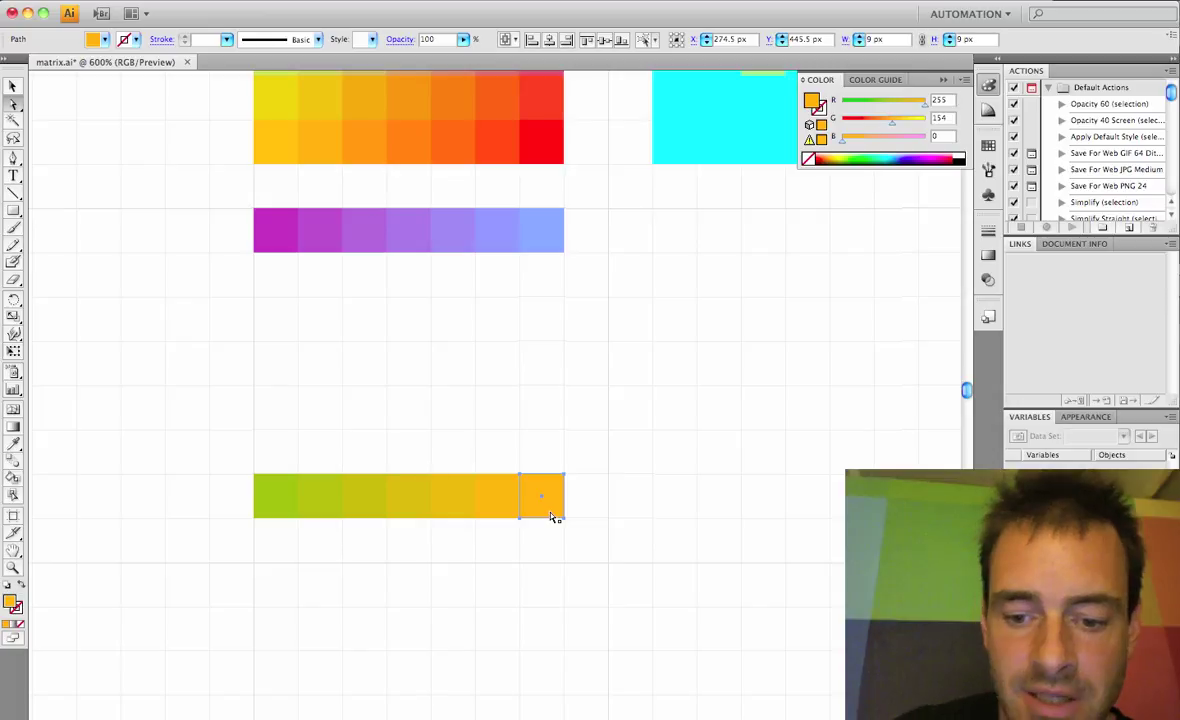
{"action": "key", "text": "i"}
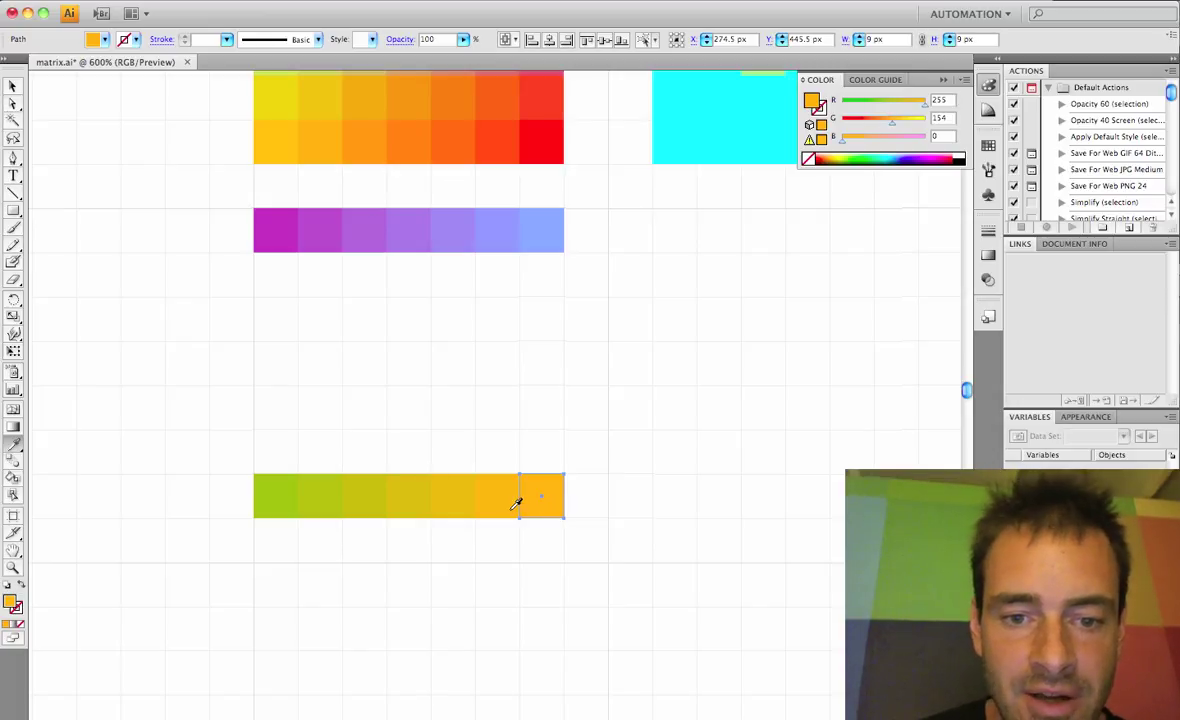
{"action": "left_click", "coordinate": [515, 506]}
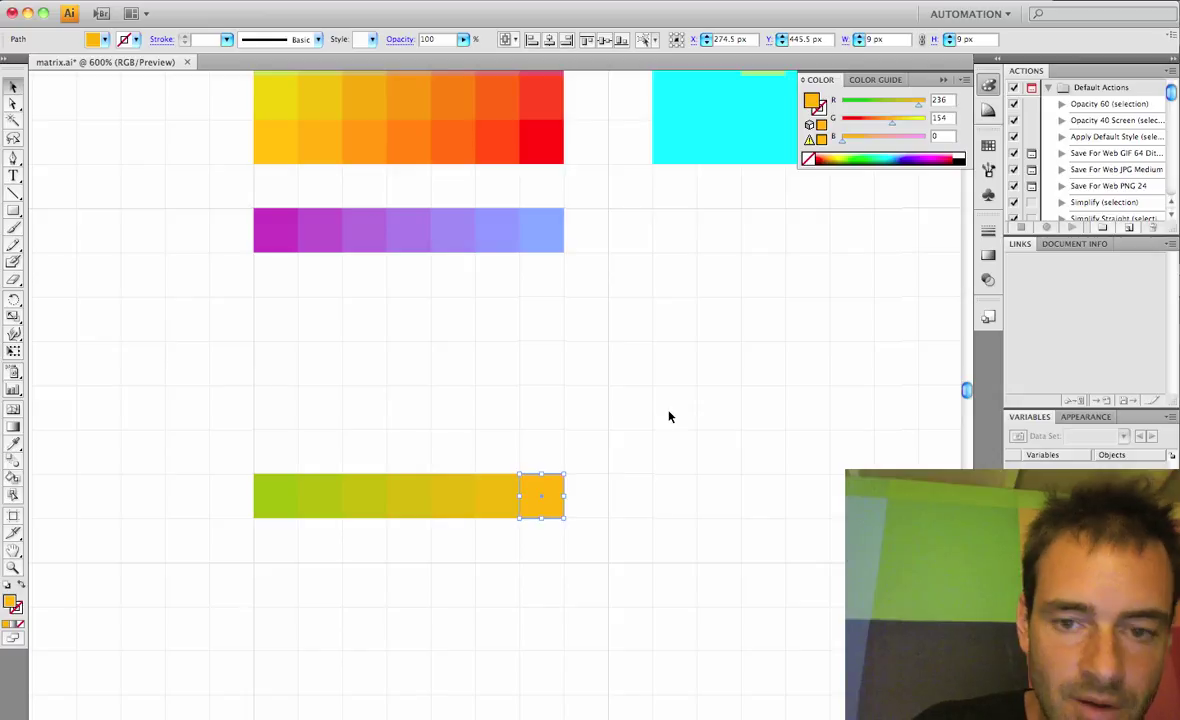
{"action": "key", "text": "v"}
{"action": "left_click", "coordinate": [669, 417]}
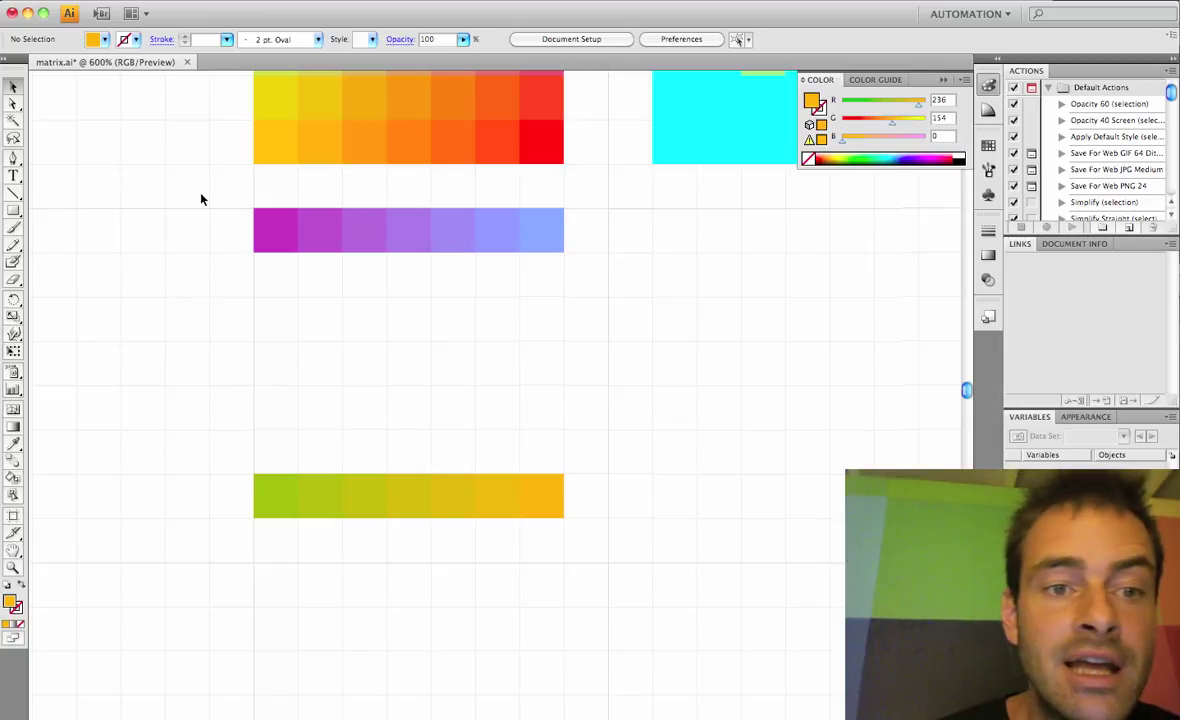
{"action": "left_click_drag", "start_coordinate": [201, 199], "coordinate": [651, 541]}
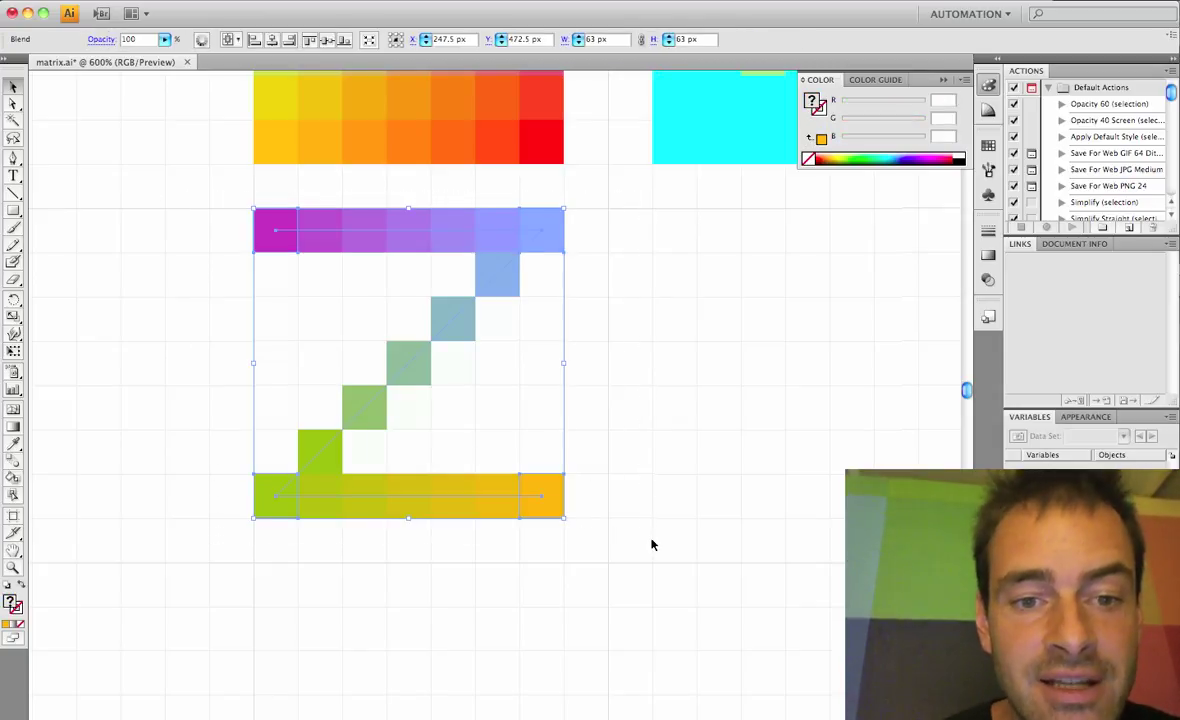
Undo the diagonal blend, expand both strips, and blend the two rows into a 7×7 grid.
{"action": "key", "text": "ctrl+z"}
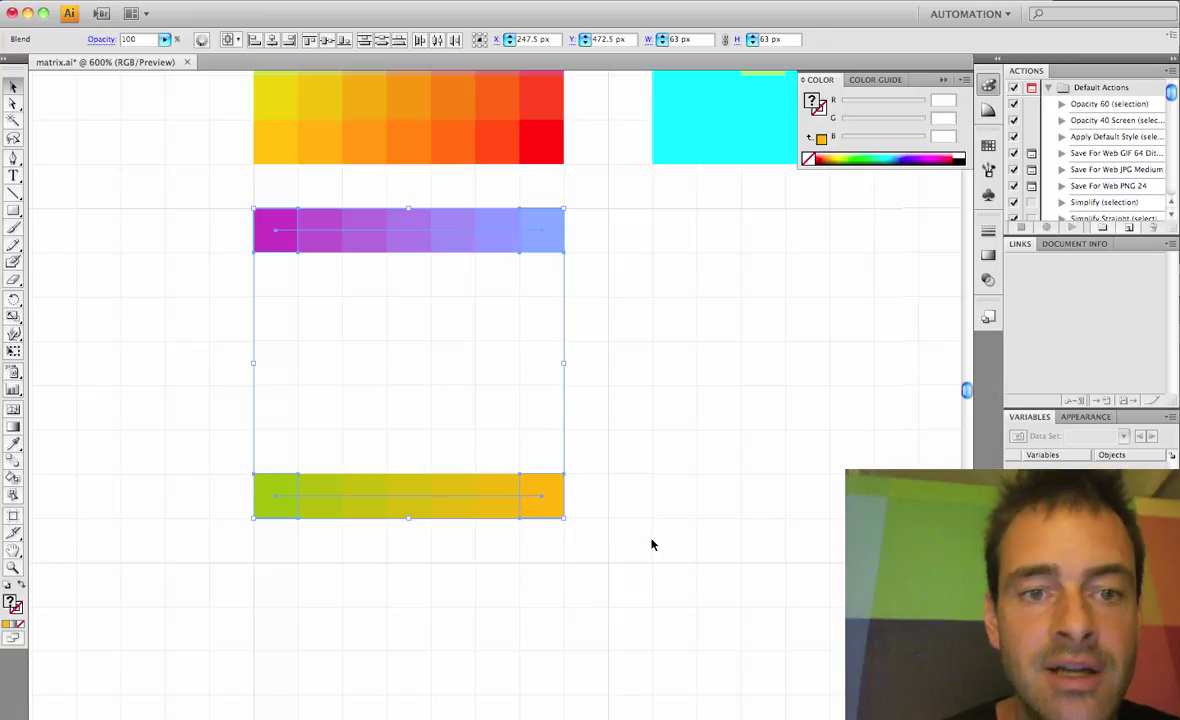
{"action": "left_click", "coordinate": [698, 406]}
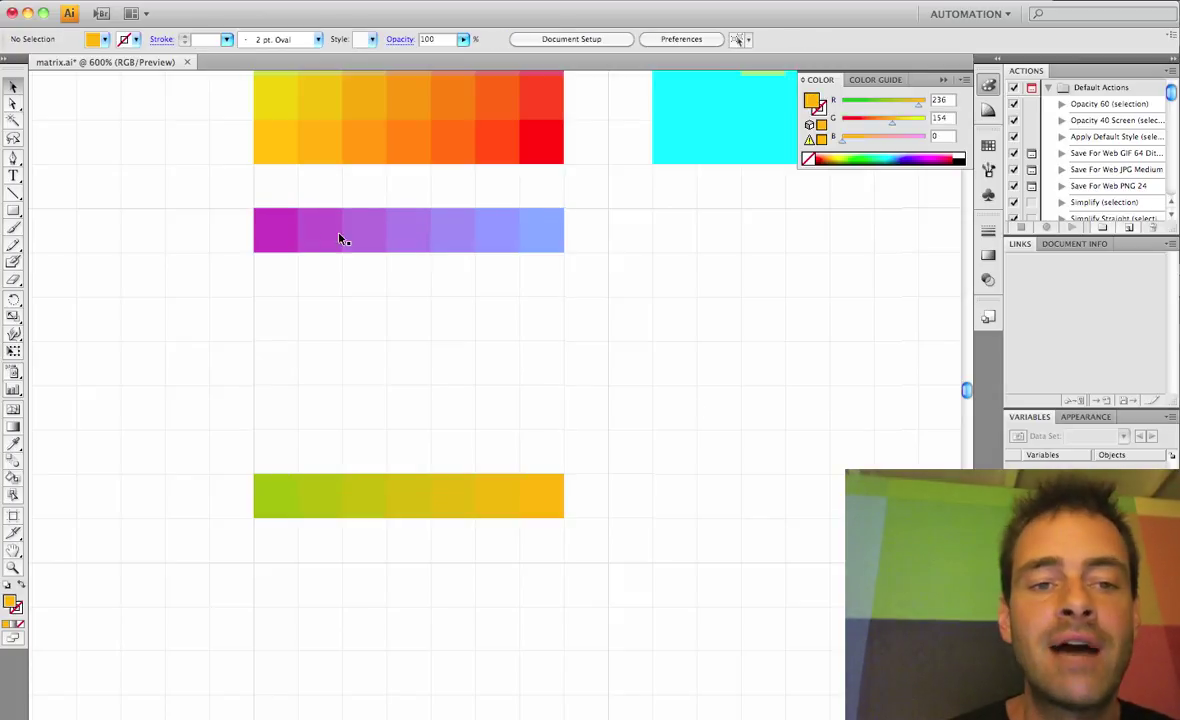
{"action": "left_click_drag", "start_coordinate": [200, 227], "coordinate": [774, 609]}
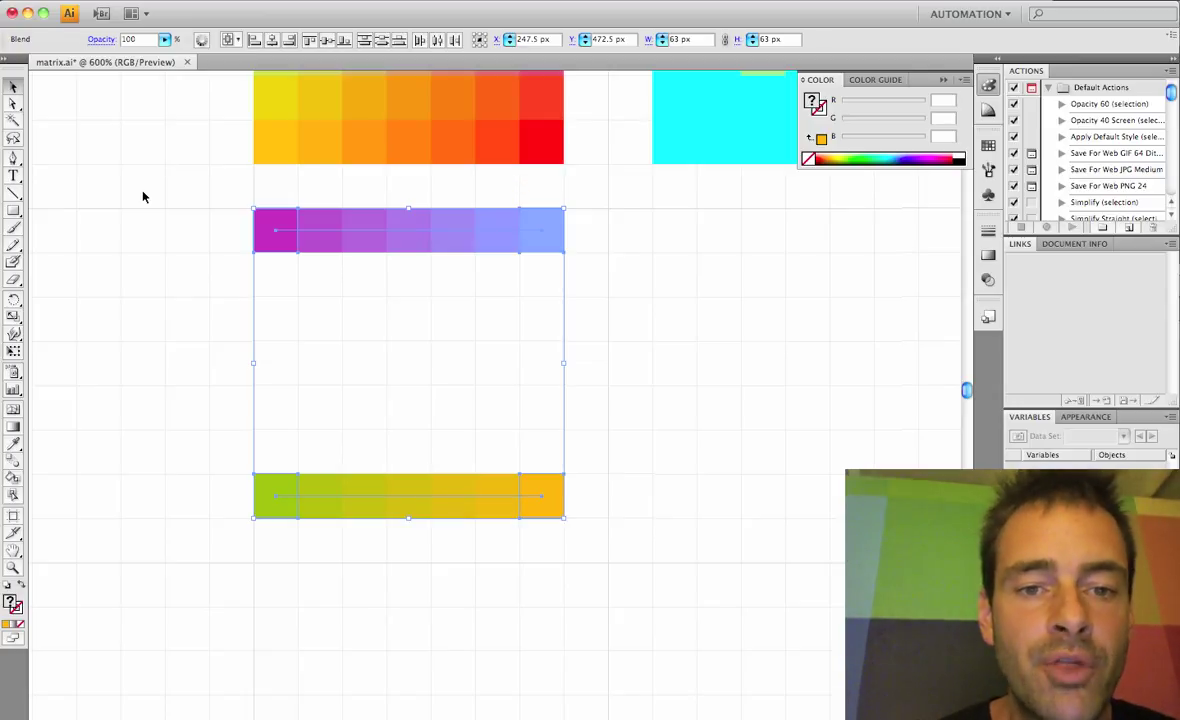
{"action": "left_click", "coordinate": [191, 0]}
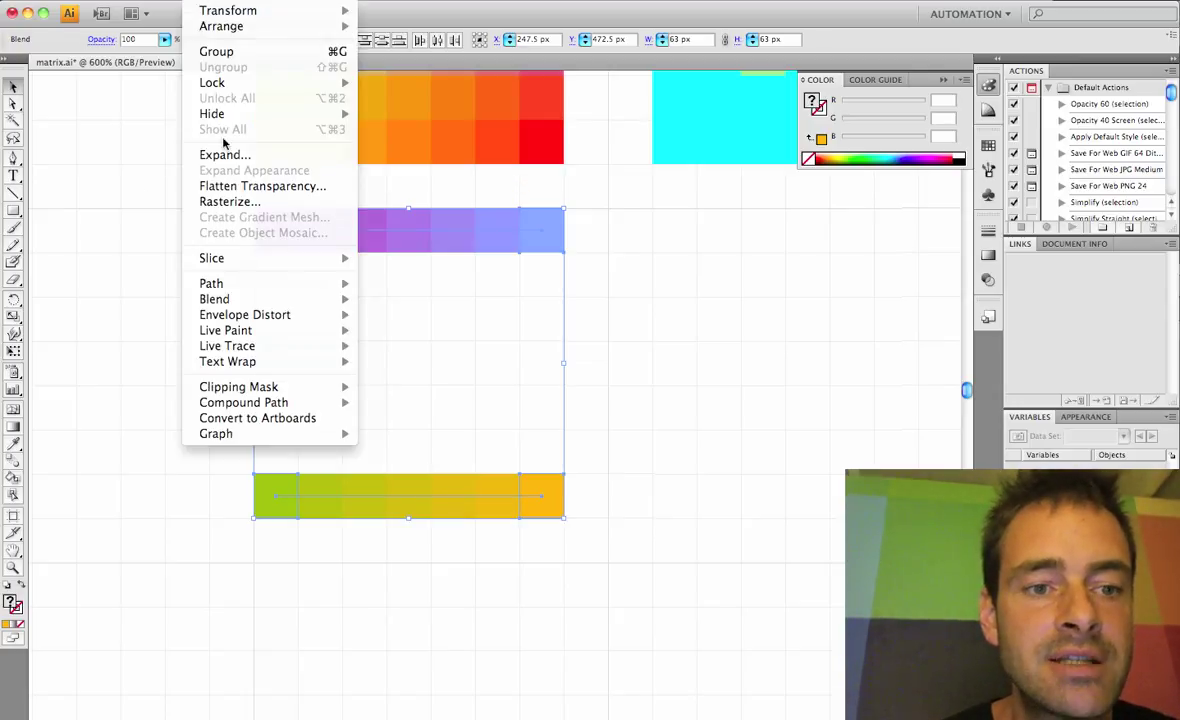
{"action": "mouse_move", "coordinate": [214, 299]}
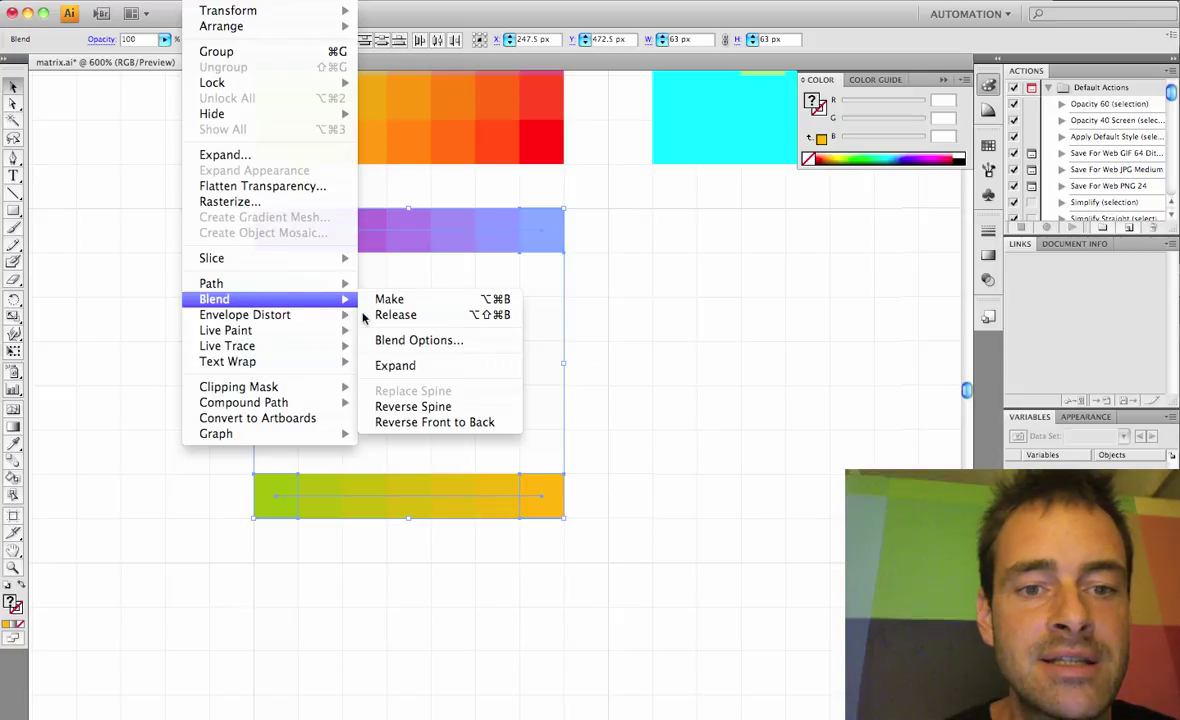
{"action": "left_click", "coordinate": [393, 365]}
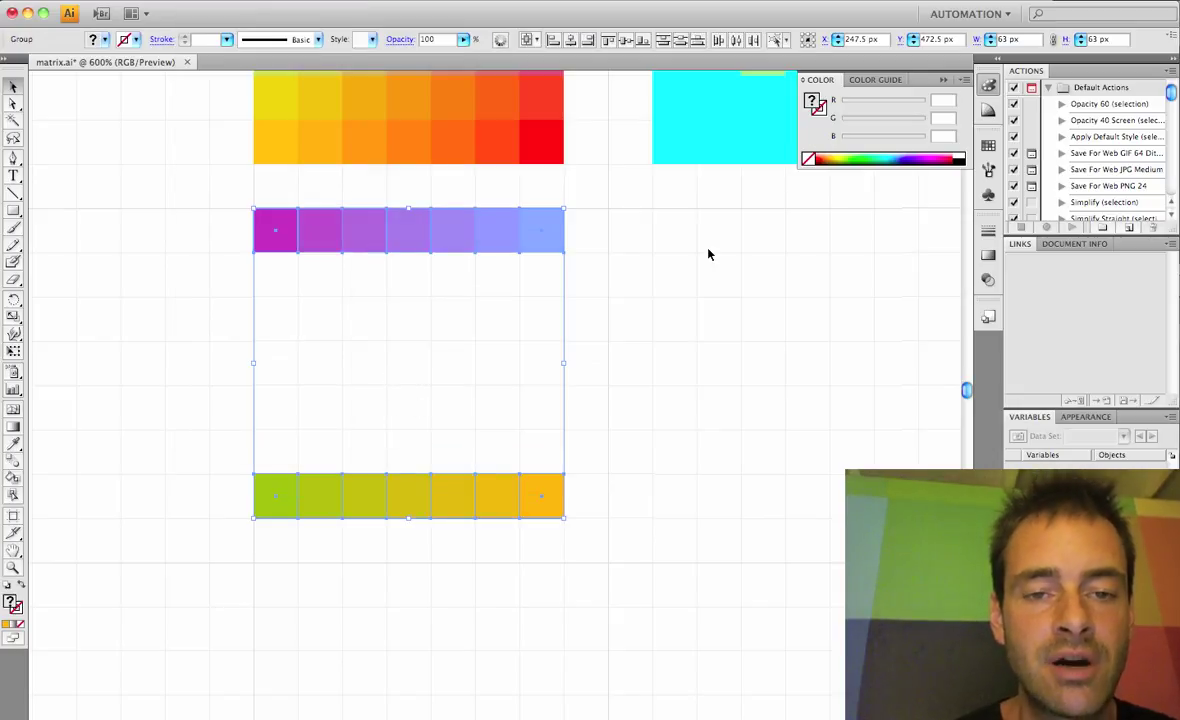
{"action": "key", "text": "ctrl+alt+b"}
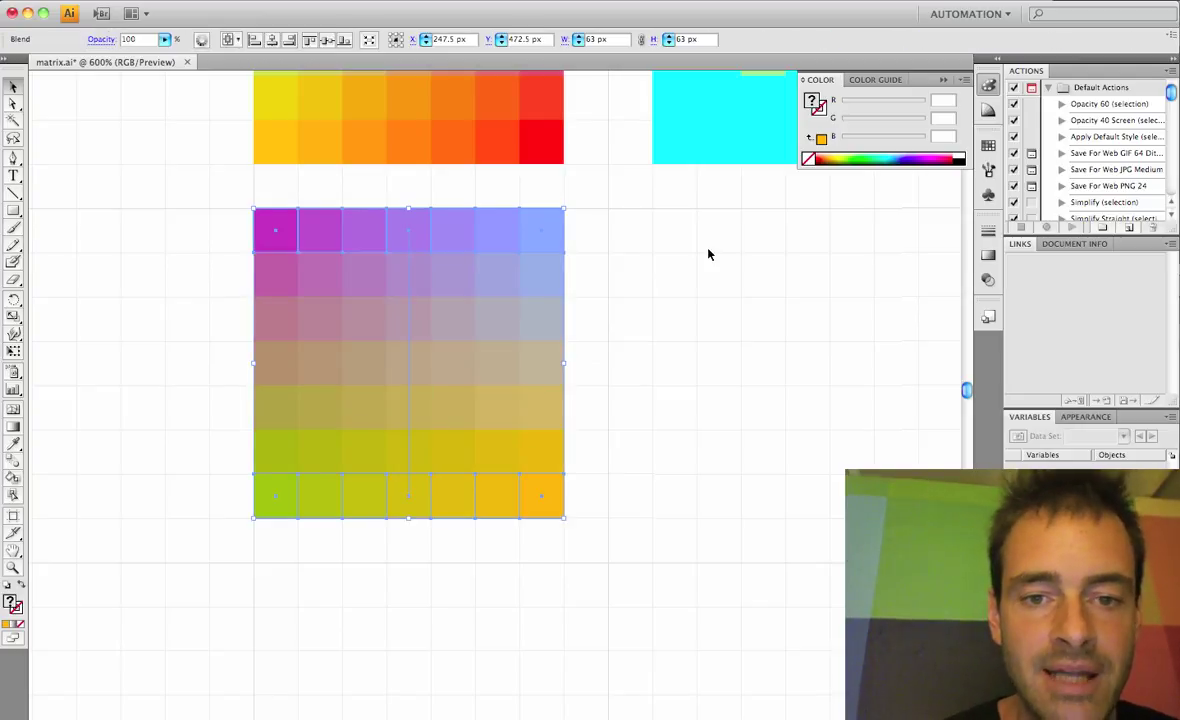
{"action": "left_click", "coordinate": [708, 254]}
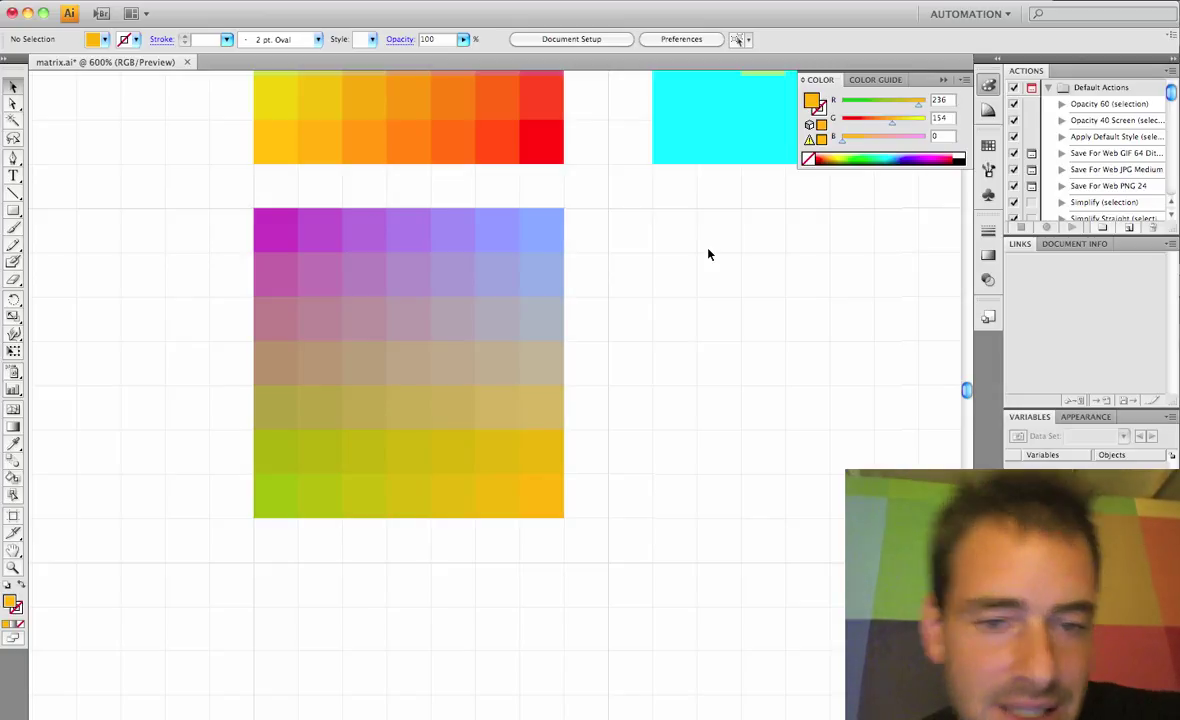
Draw a tall rectangle right of the grid, filled with the grid's magenta corner colour.
{"action": "key", "text": "m"}
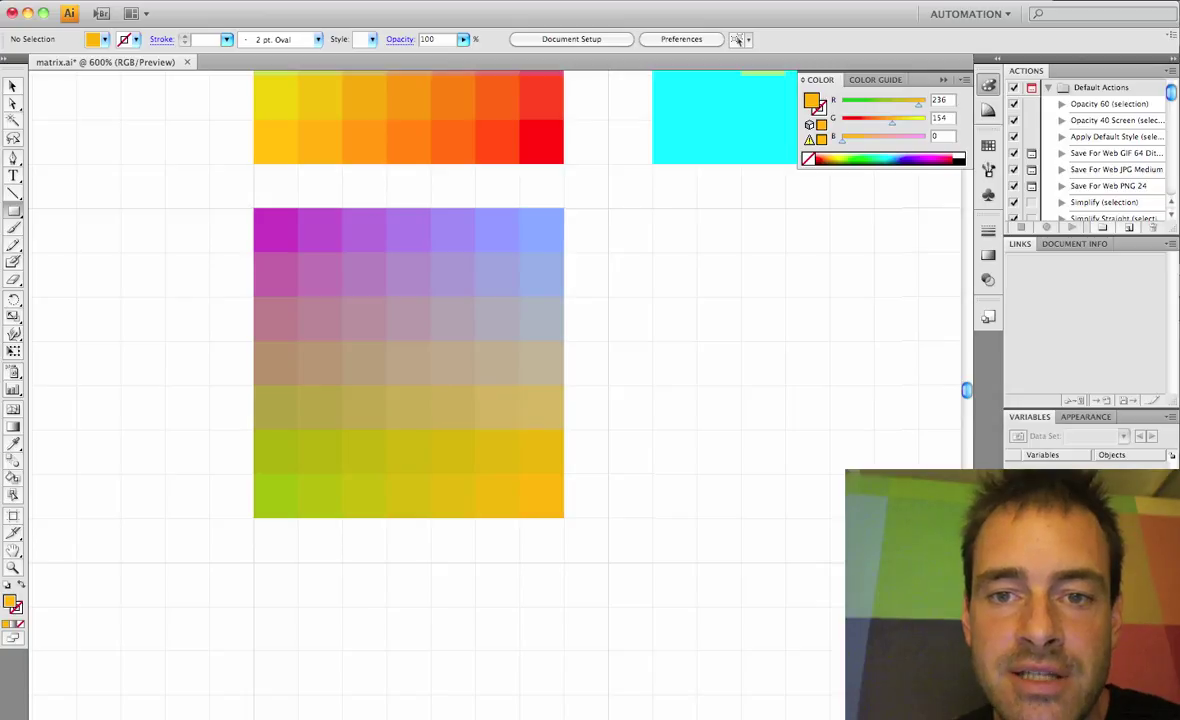
{"action": "left_click_drag", "start_coordinate": [696, 252], "coordinate": [829, 517]}
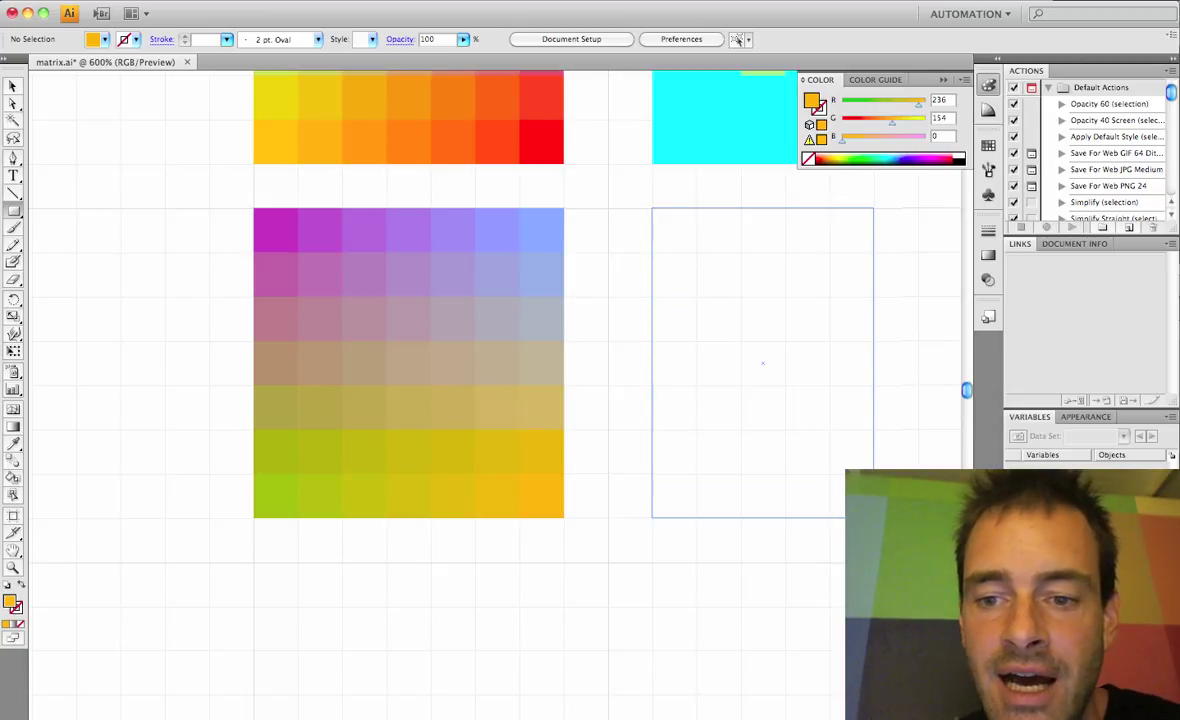
{"action": "left_click_drag", "start_coordinate": [829, 517], "coordinate": [873, 517]}
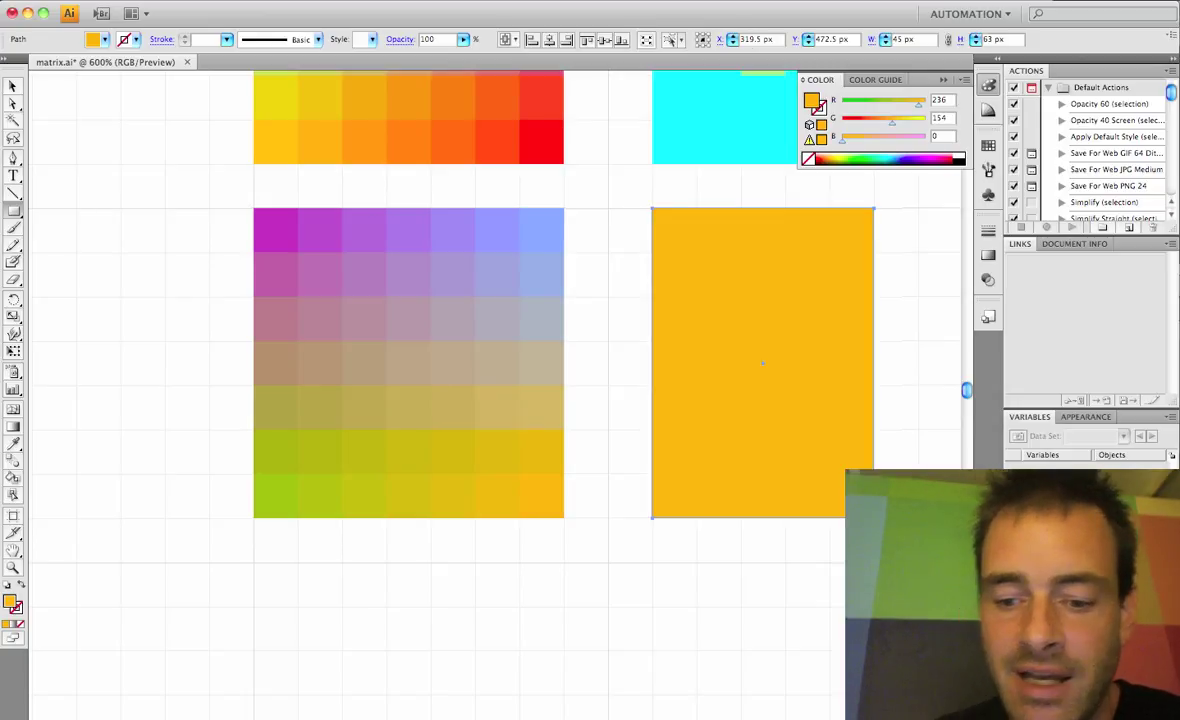
{"action": "key", "text": "i"}
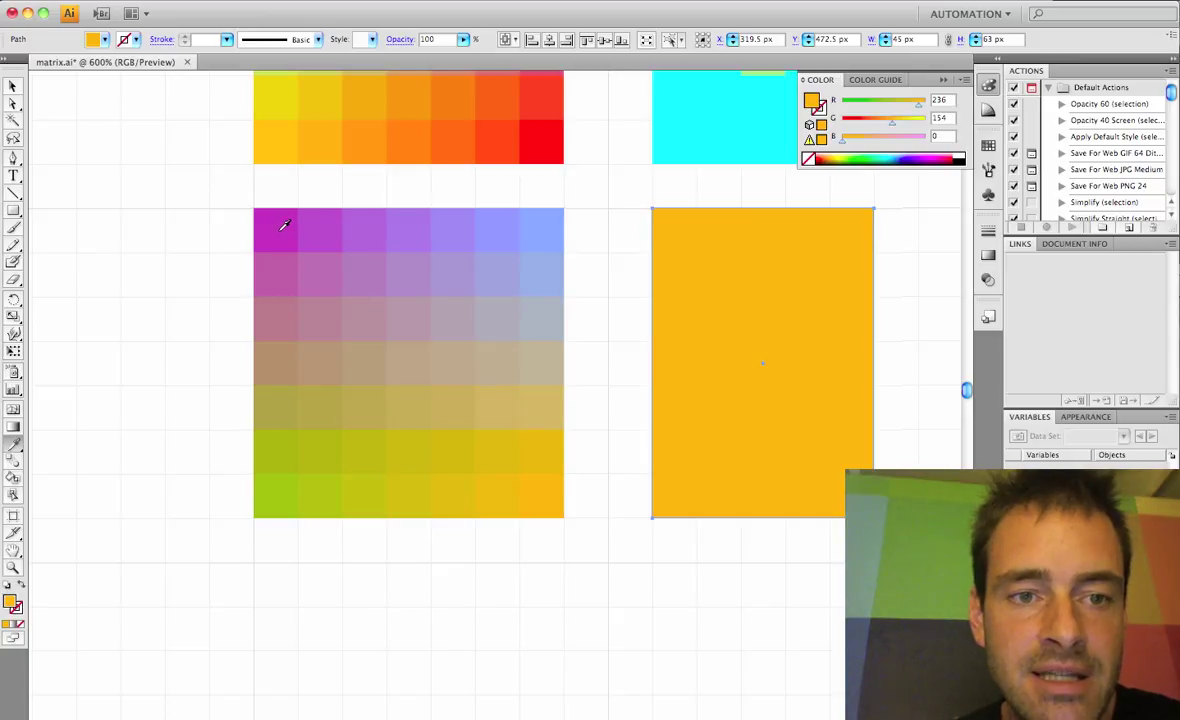
{"action": "left_click", "coordinate": [283, 227]}
Duplicate the magenta rectangle beside it and fill the copy with the grid's orange corner.
{"action": "scroll", "coordinate": [591, 353], "scroll_direction": "right", "scroll_amount": 5}
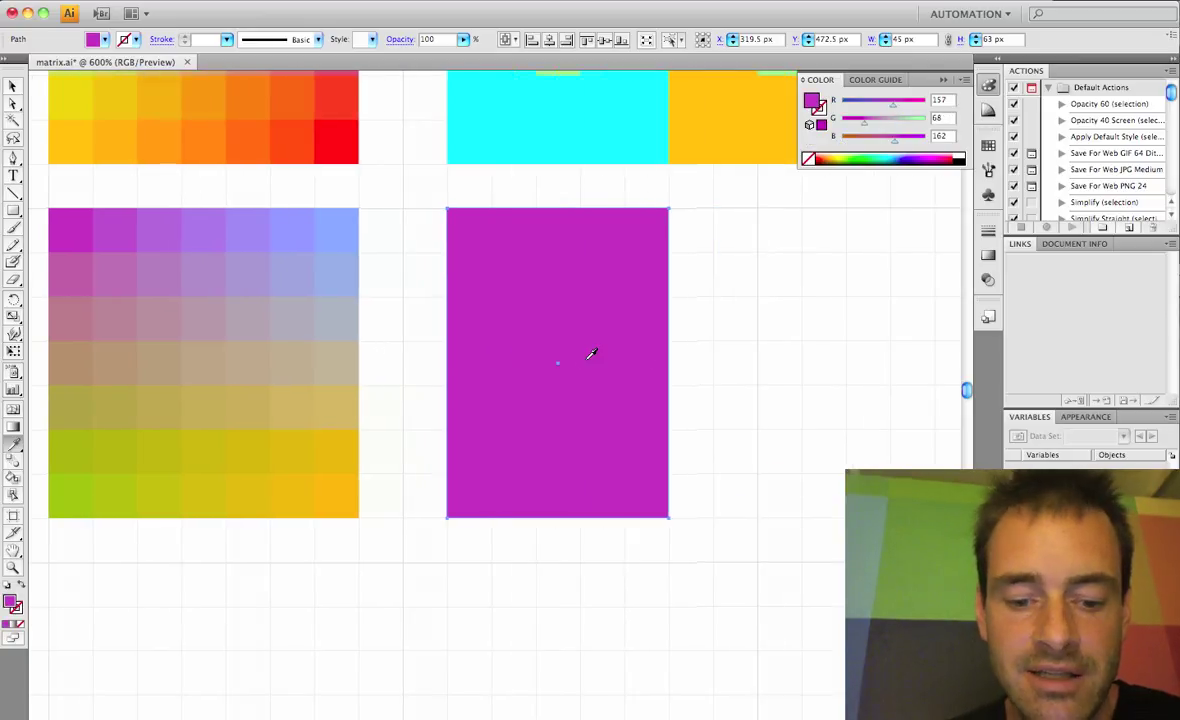
{"action": "key", "text": "ctrl+d"}
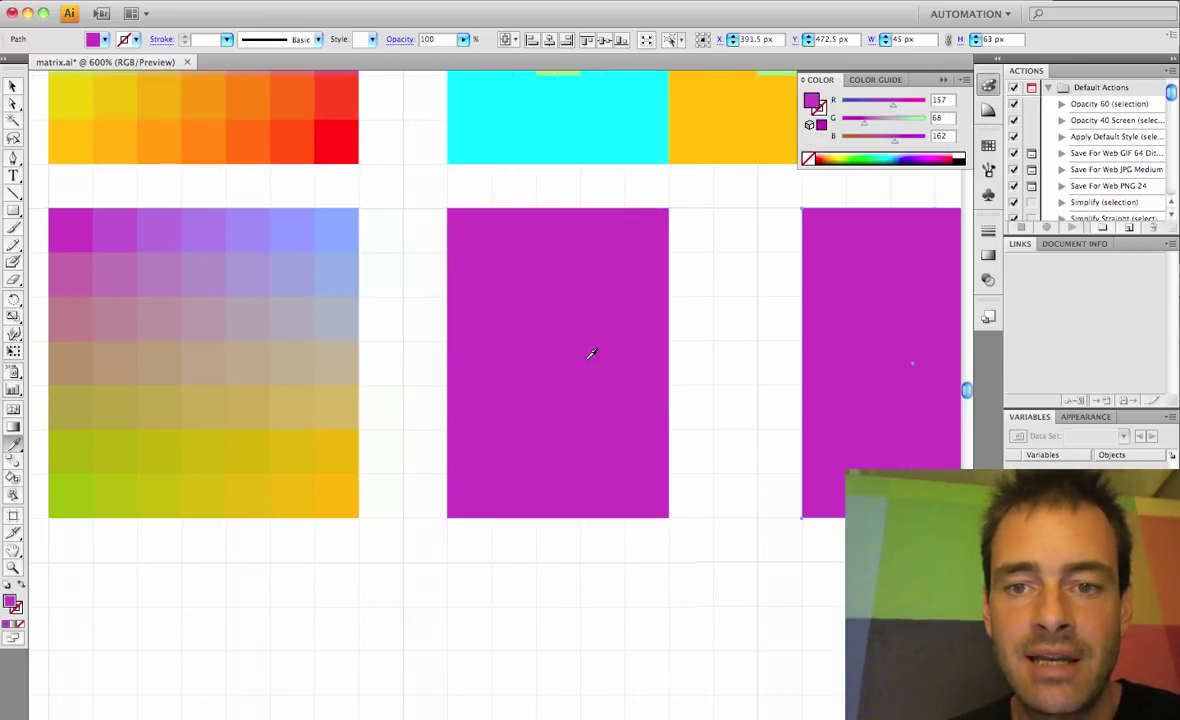
{"action": "key", "text": "Right"}
{"action": "key", "text": "Right"}
{"action": "key", "text": "Right"}
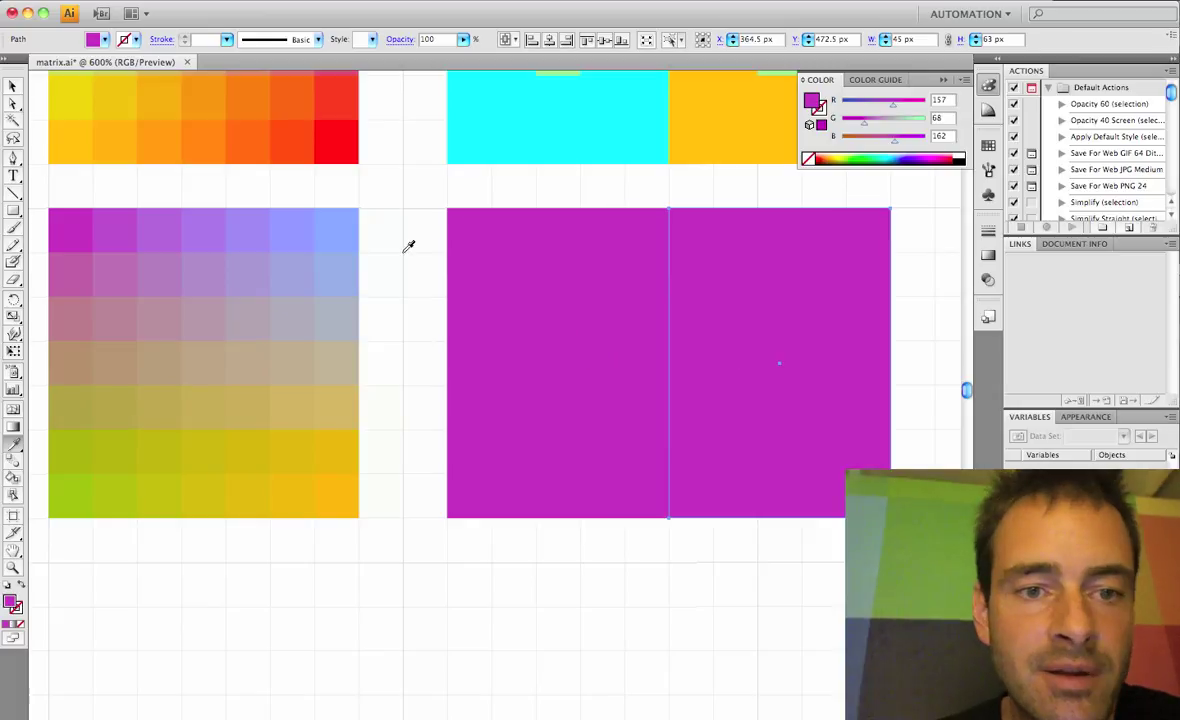
{"action": "left_click", "coordinate": [338, 498]}
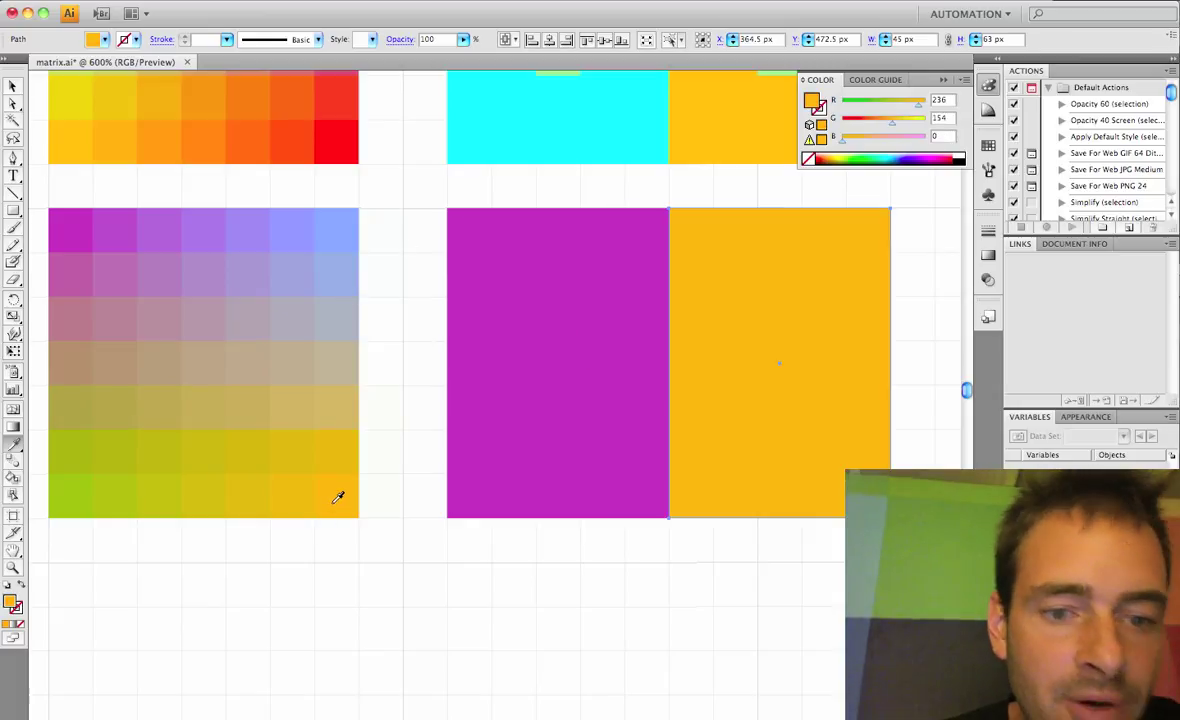
Refill the right background with the grid's tan colour, then deselect it.
{"action": "key", "text": "m"}
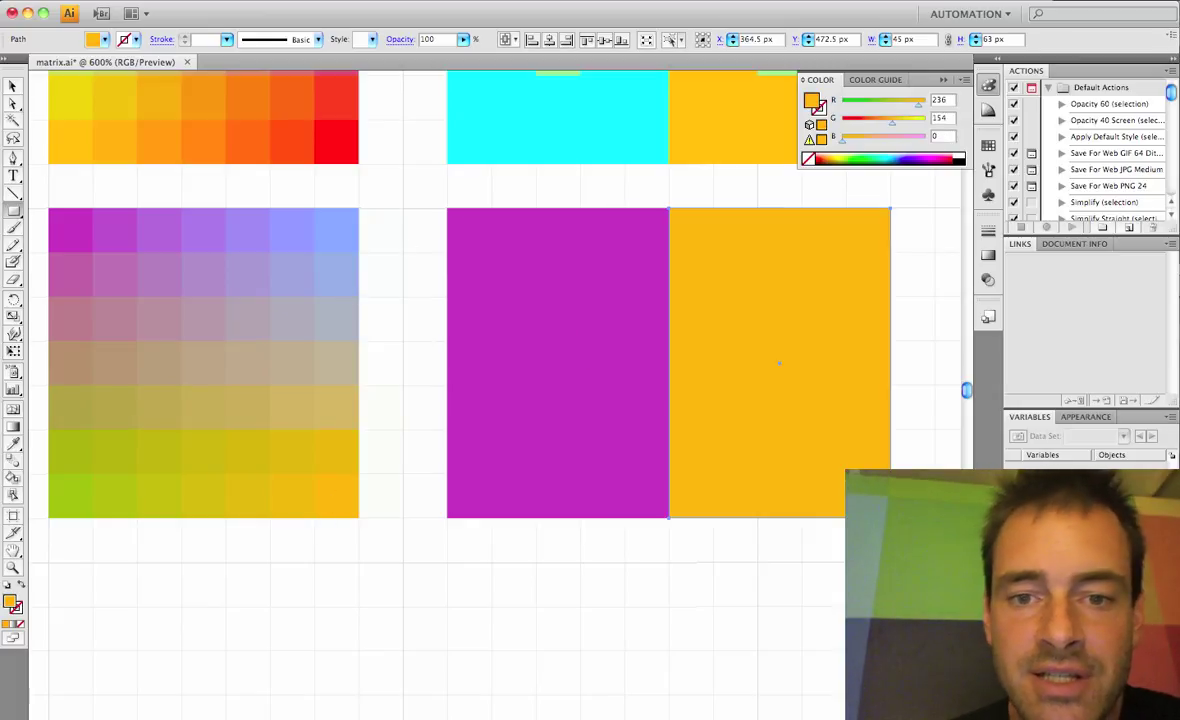
{"action": "key", "text": "i"}
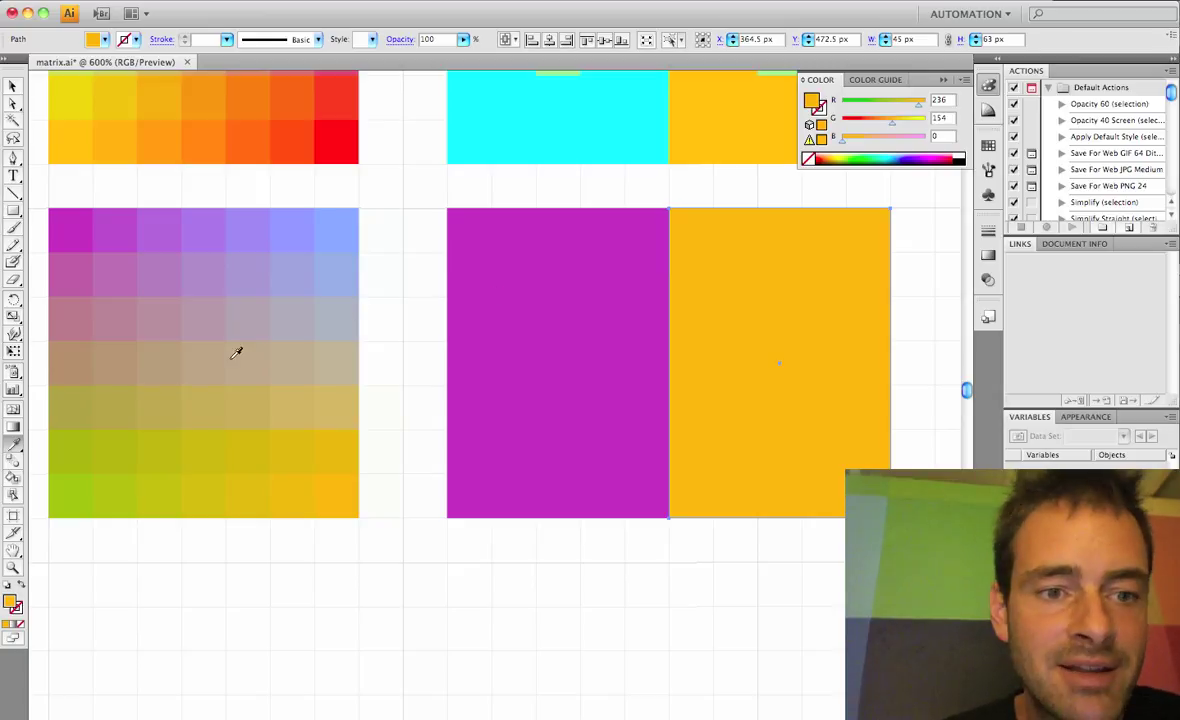
{"action": "left_click", "coordinate": [208, 360]}
{"action": "key", "text": "m"}
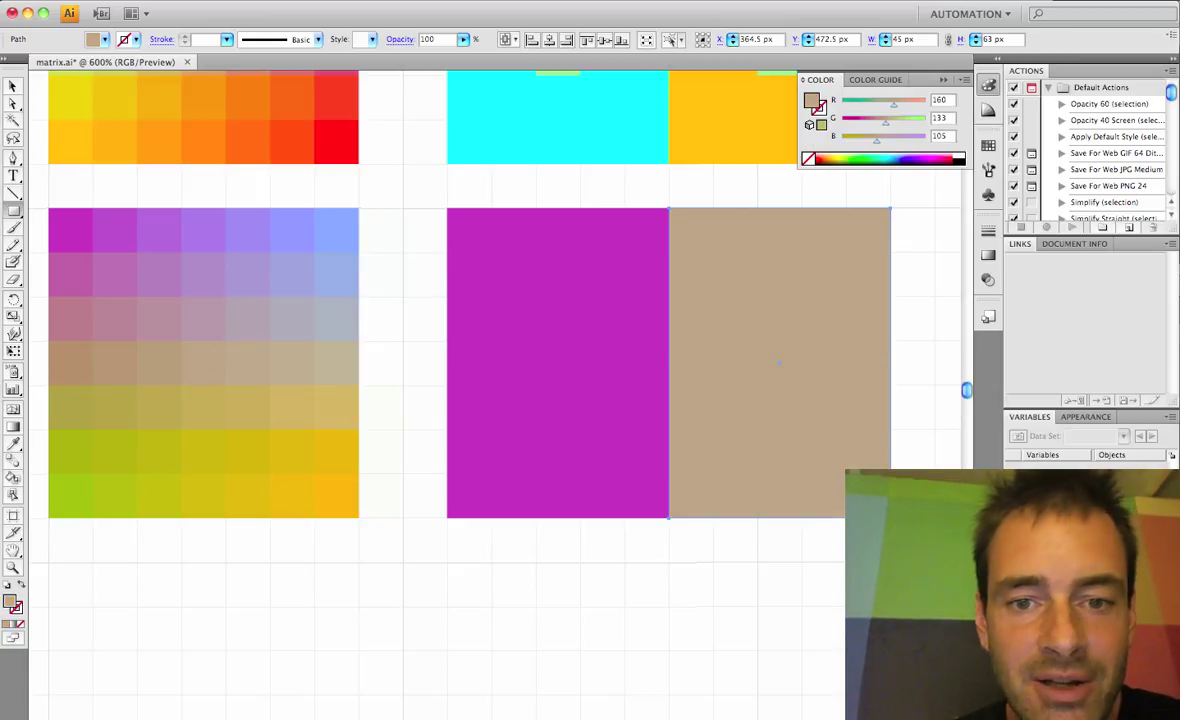
{"action": "key", "text": "super+shift+a"}
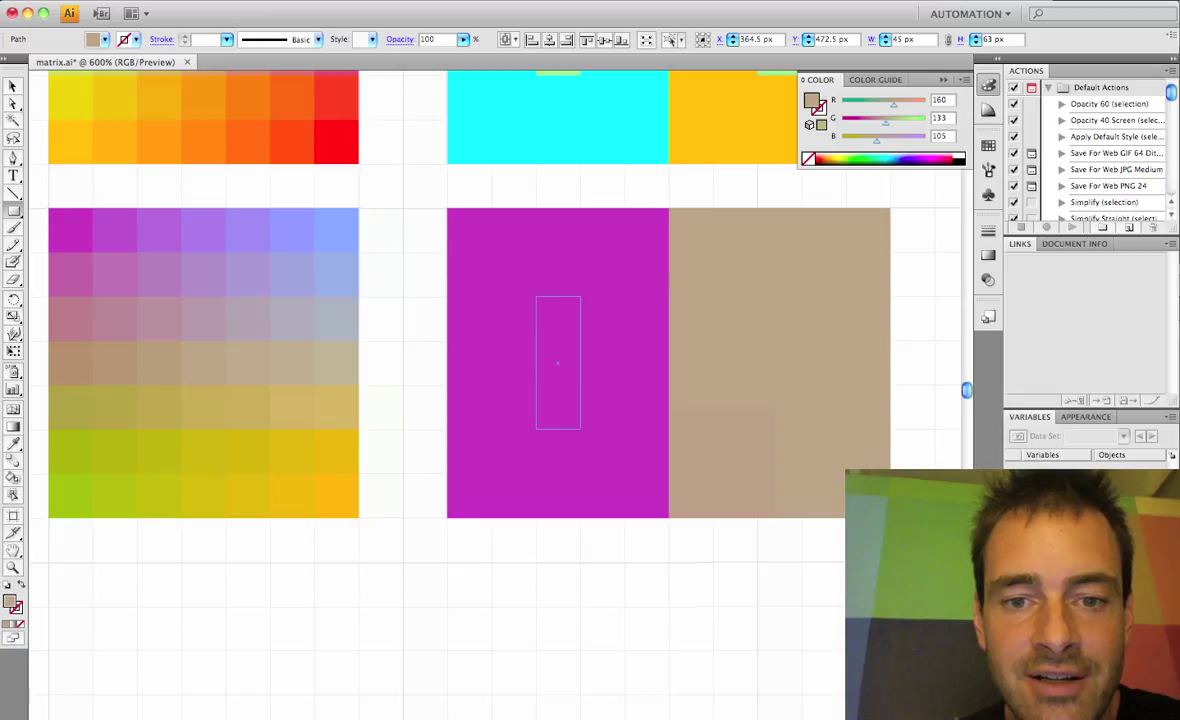
Draw a tall tan bar on the magenta background and copy it to the right background's centre.
{"action": "left_click_drag", "start_coordinate": [580, 384], "coordinate": [580, 430]}
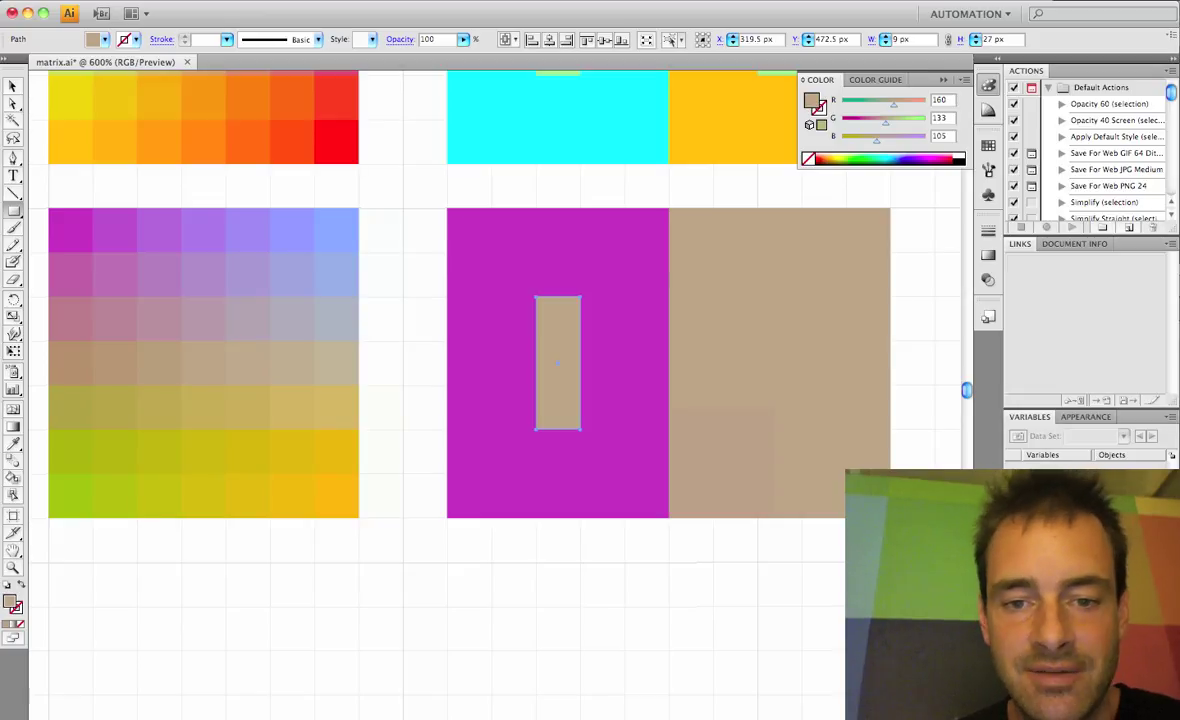
{"action": "key", "text": "v"}
{"action": "left_click_drag", "start_coordinate": [558, 363], "coordinate": [823, 363]}
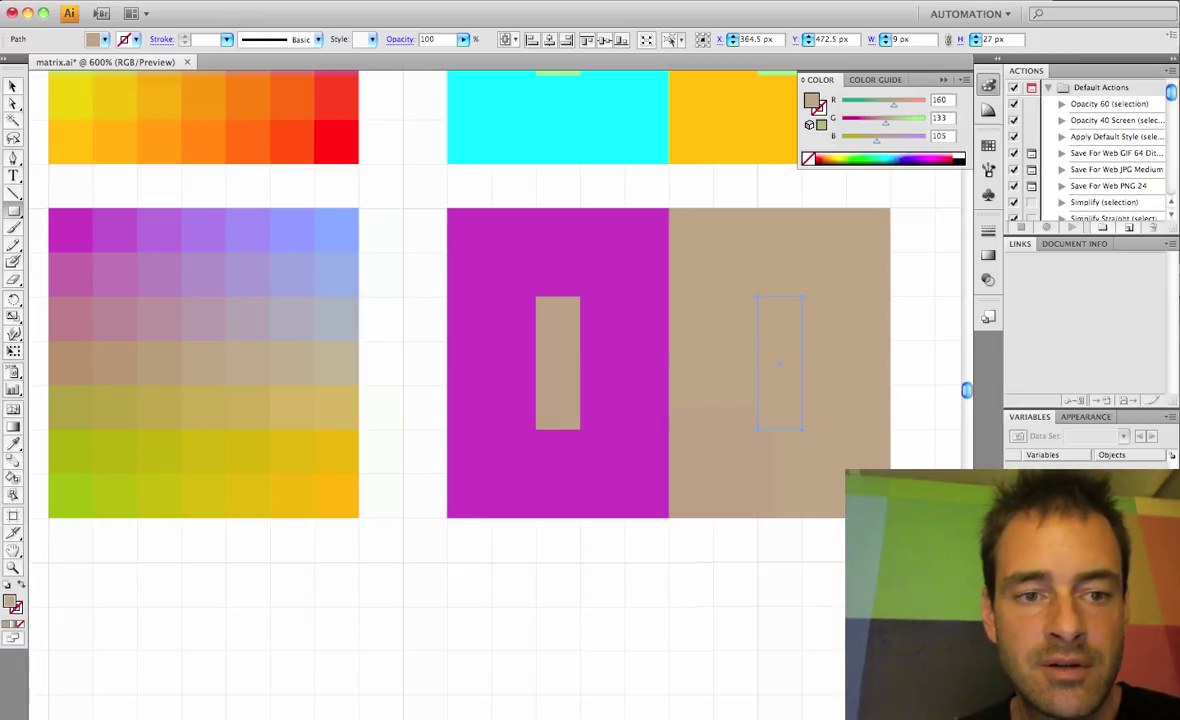
Refill the right background rectangle with the grid's orange corner colour.
{"action": "key", "text": "i"}
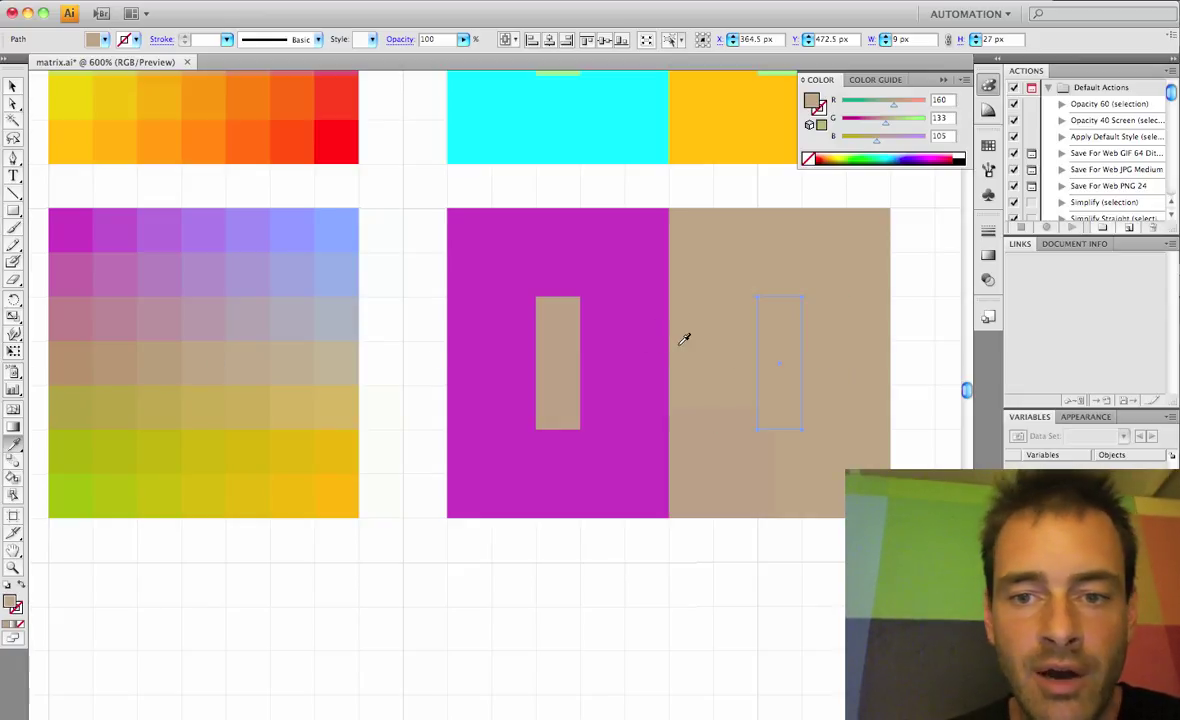
{"action": "key", "text": "v"}
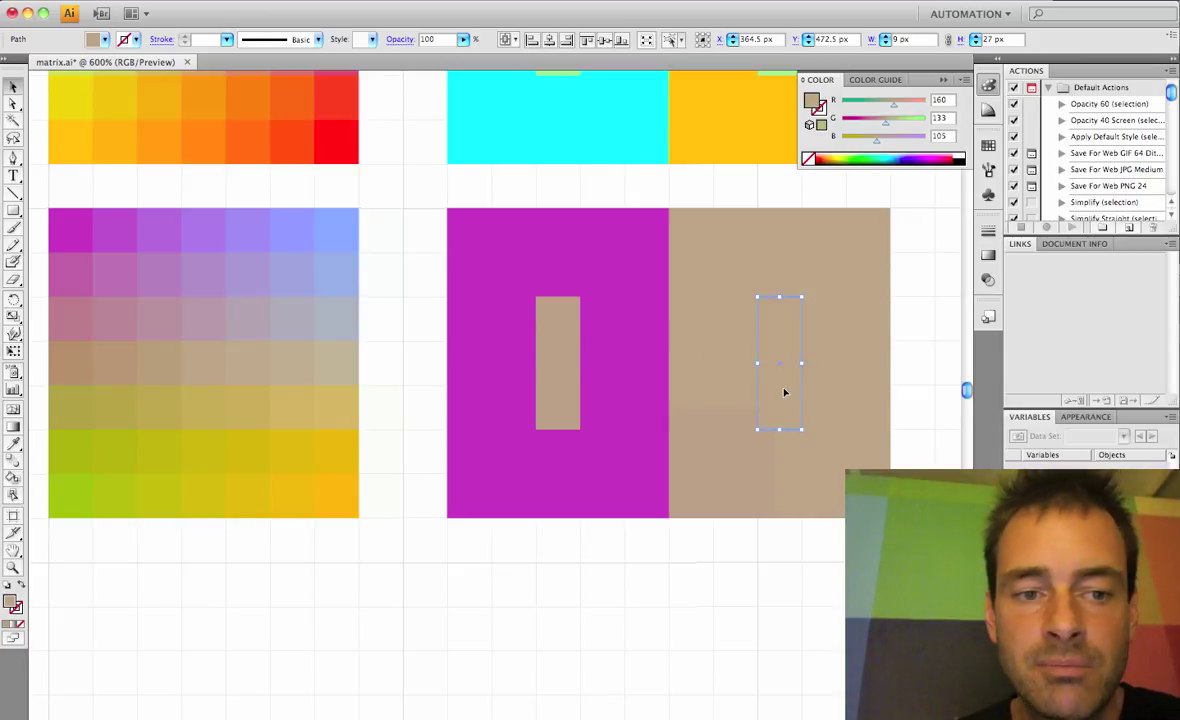
{"action": "left_click", "coordinate": [745, 440]}
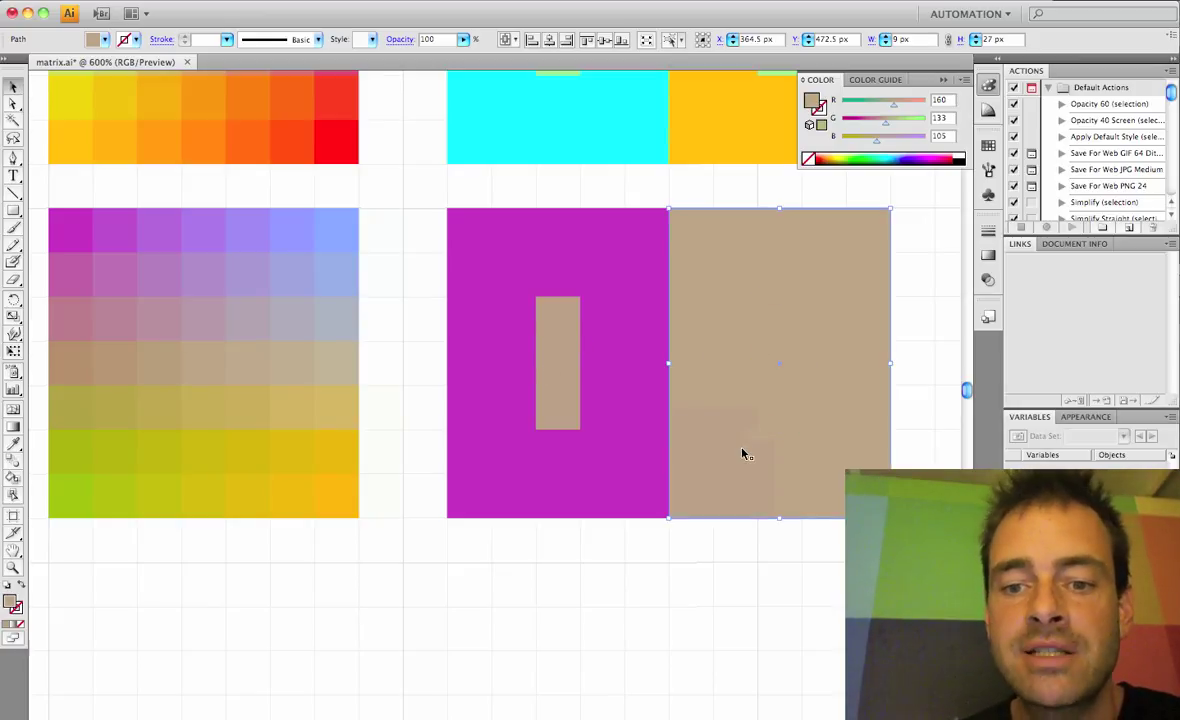
{"action": "key", "text": "i"}
{"action": "left_click", "coordinate": [347, 490]}
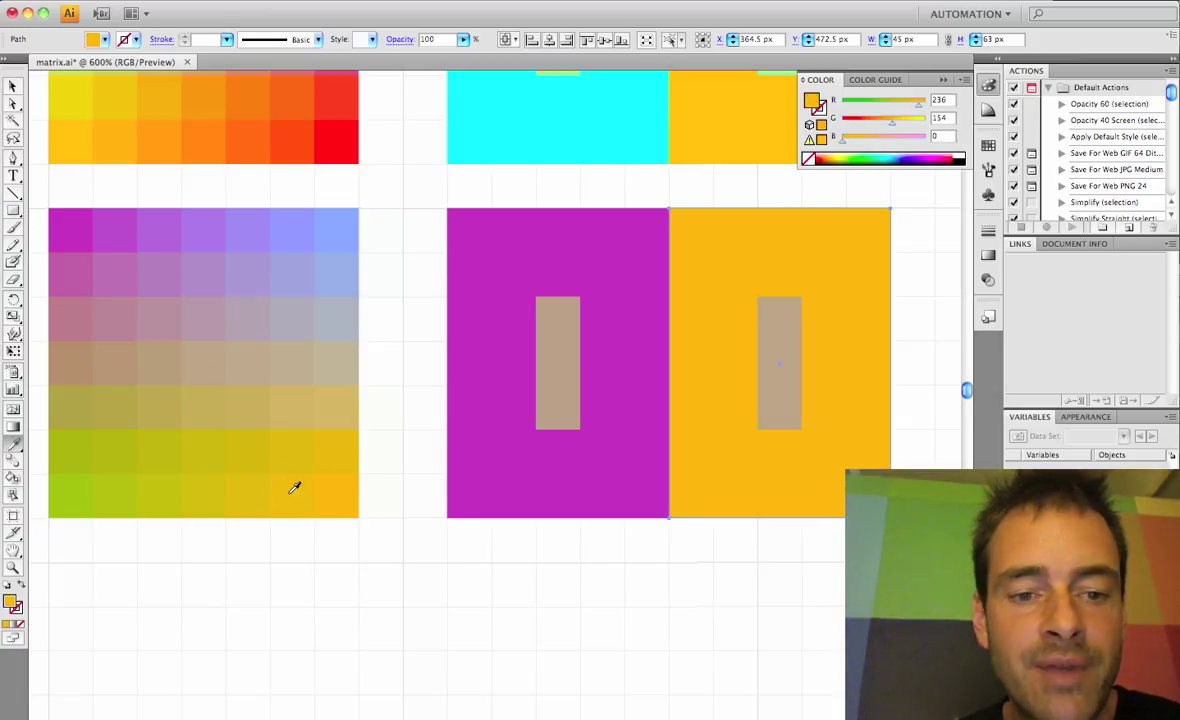
{"action": "key", "text": "v"}
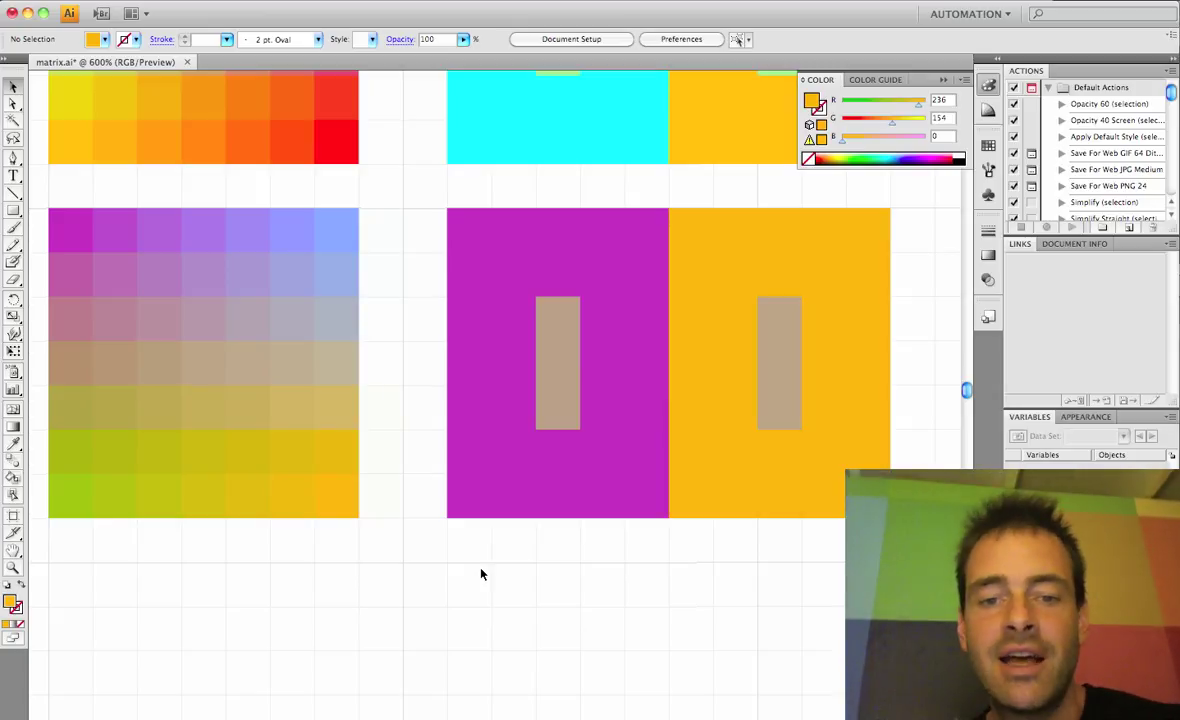
Butt the two tan bars together and give the left bar a greyish mauve from the grid.
{"action": "left_click_drag", "start_coordinate": [578, 405], "coordinate": [667, 400]}
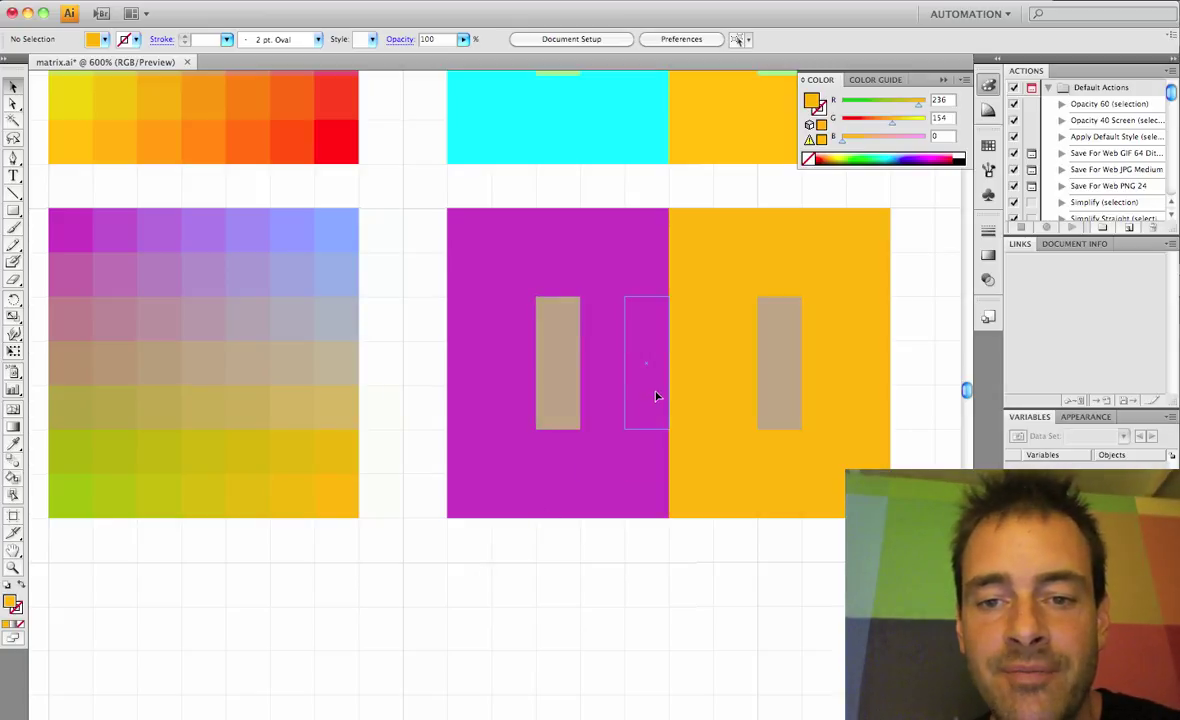
{"action": "left_click_drag", "start_coordinate": [755, 393], "coordinate": [685, 390]}
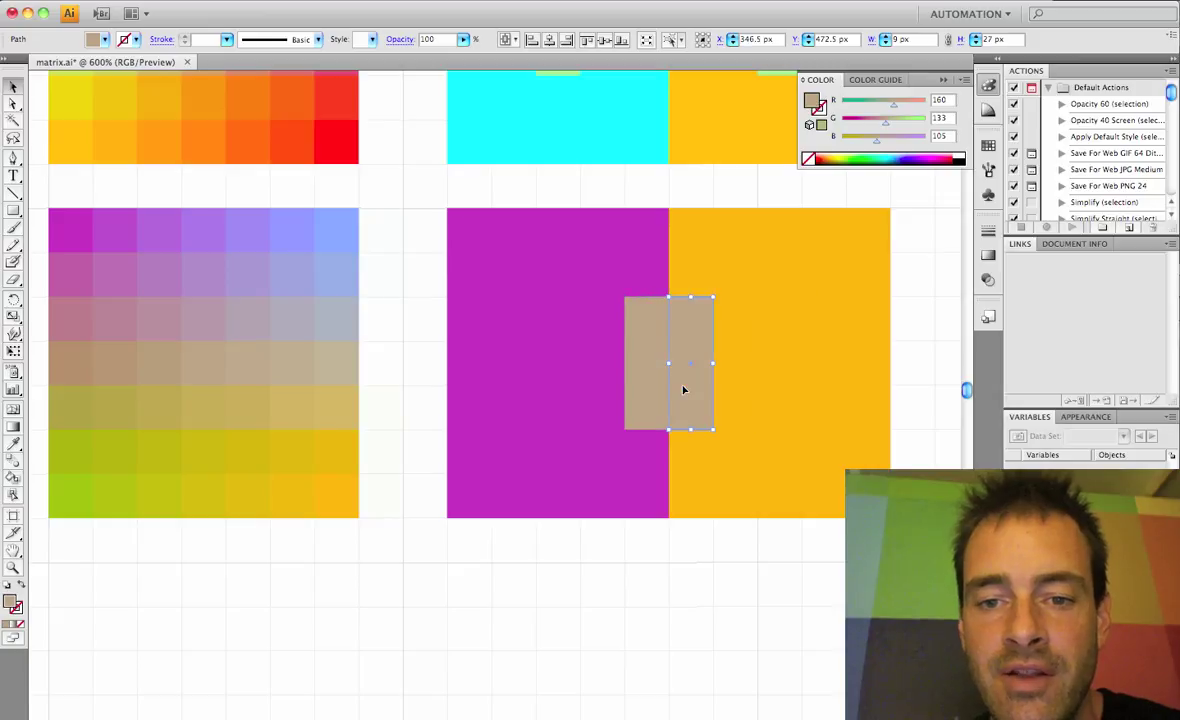
{"action": "left_click", "coordinate": [690, 542]}
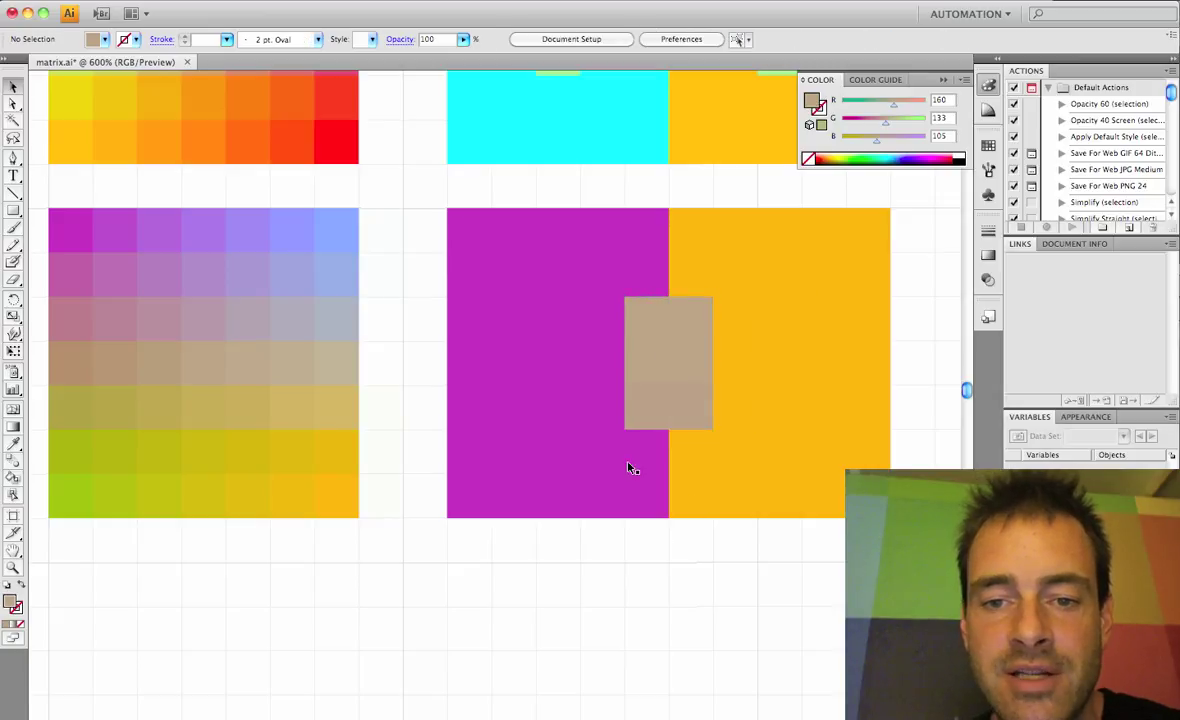
{"action": "left_click", "coordinate": [653, 376]}
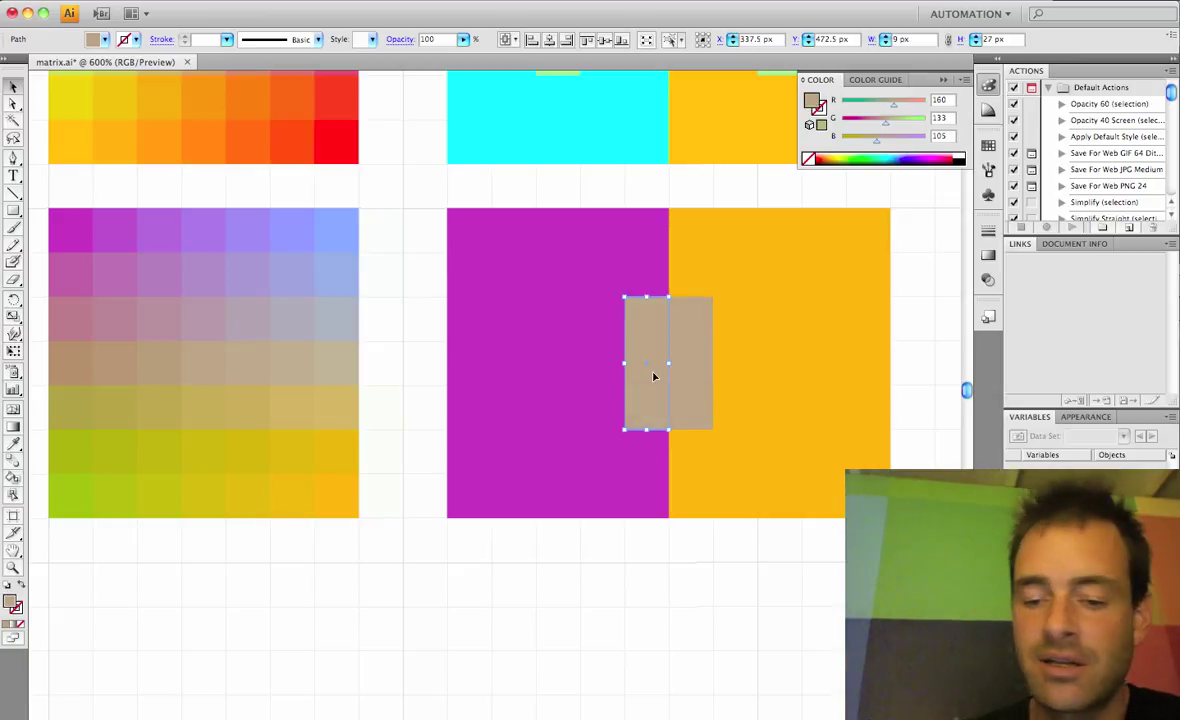
{"action": "key", "text": "a"}
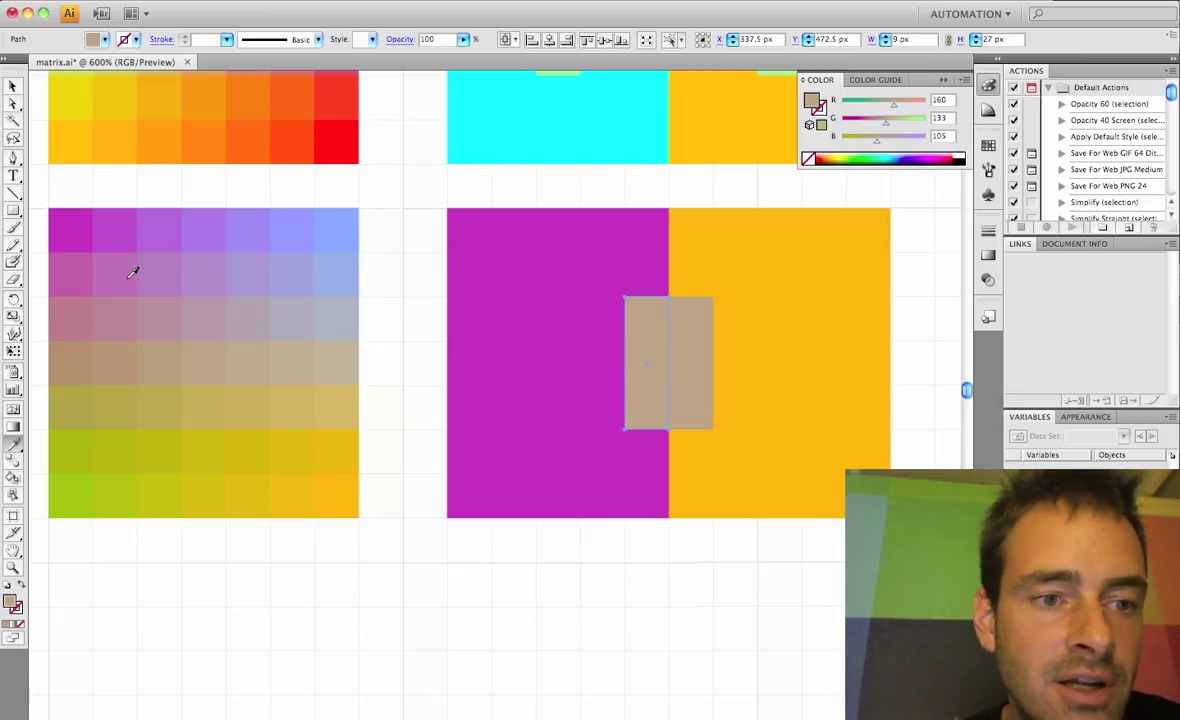
{"action": "left_click", "coordinate": [155, 309]}
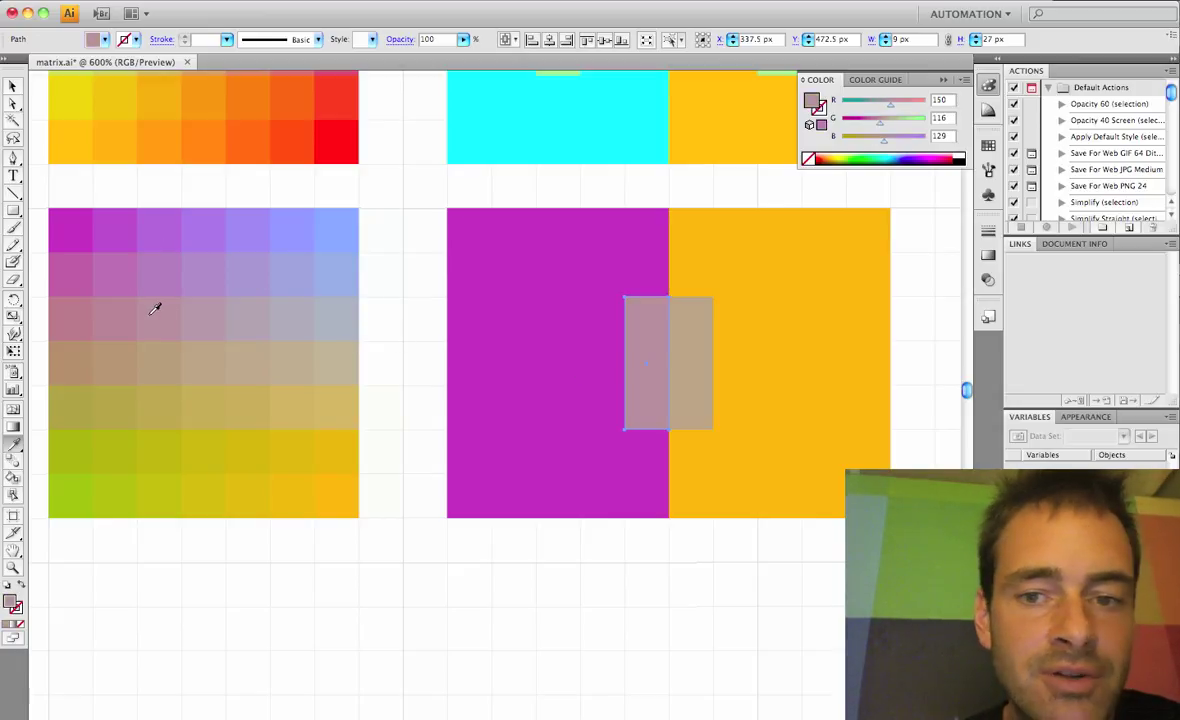
{"action": "key", "text": "v"}
Give the right bar a yellowish tan sampled from the grid.
{"action": "left_click", "coordinate": [705, 380]}
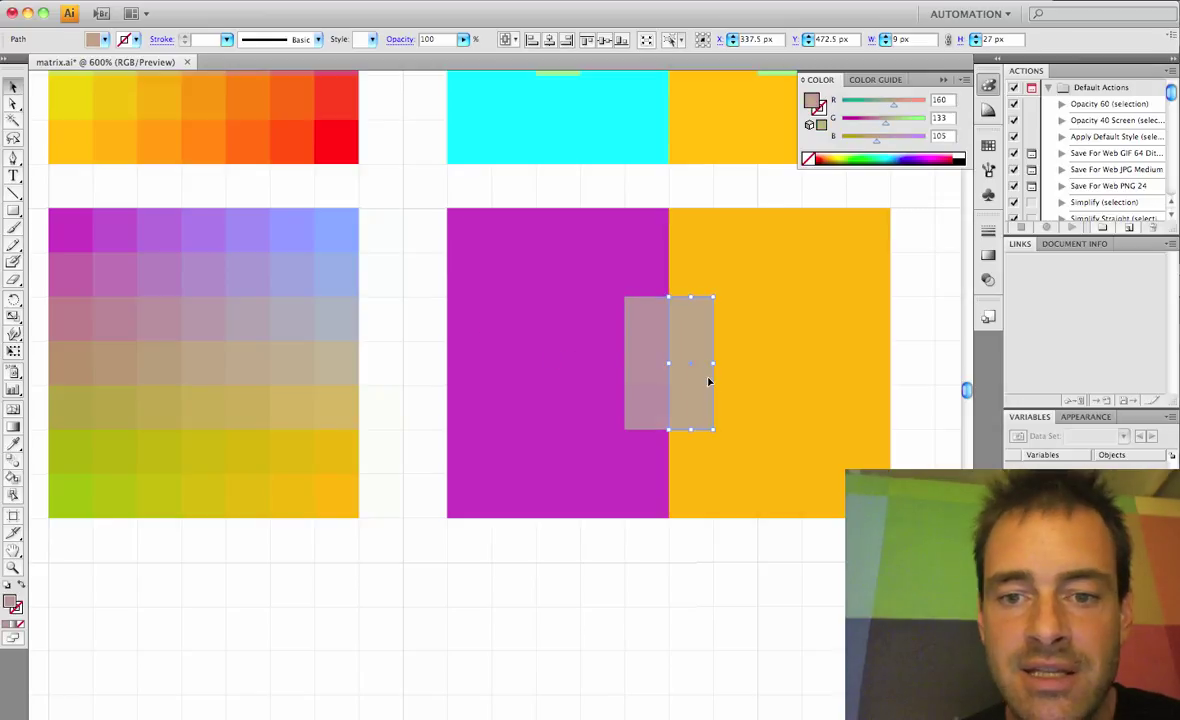
{"action": "key", "text": "i"}
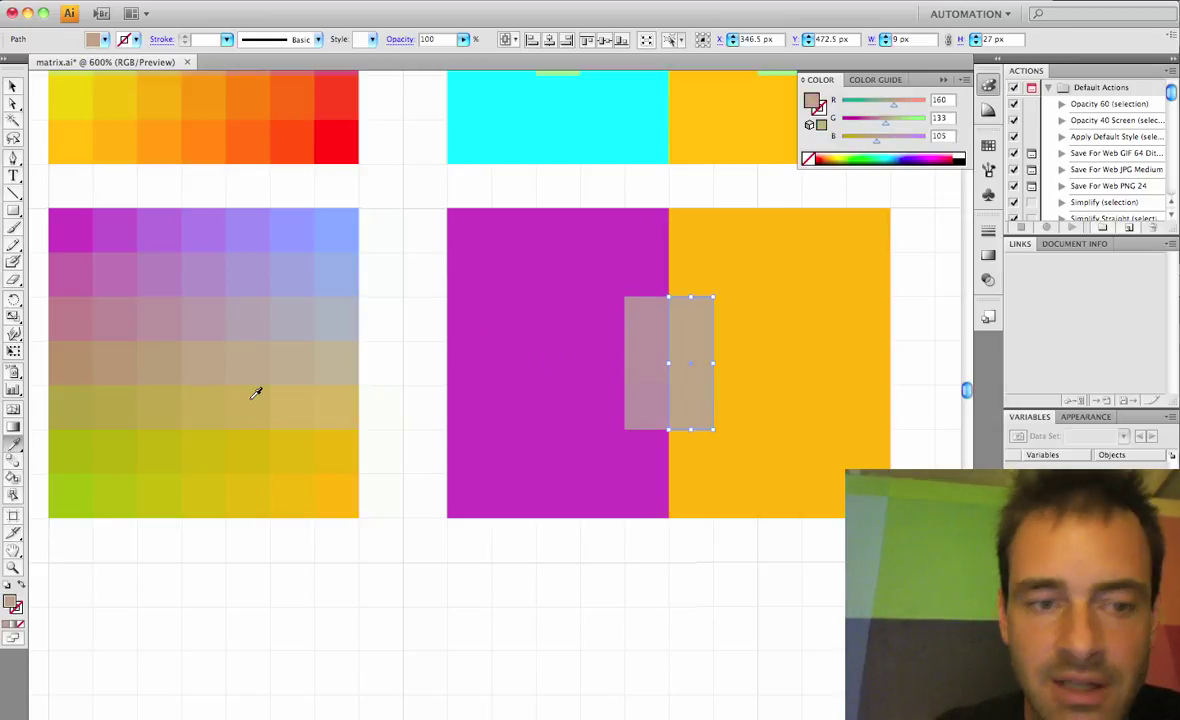
{"action": "left_click", "coordinate": [252, 398]}
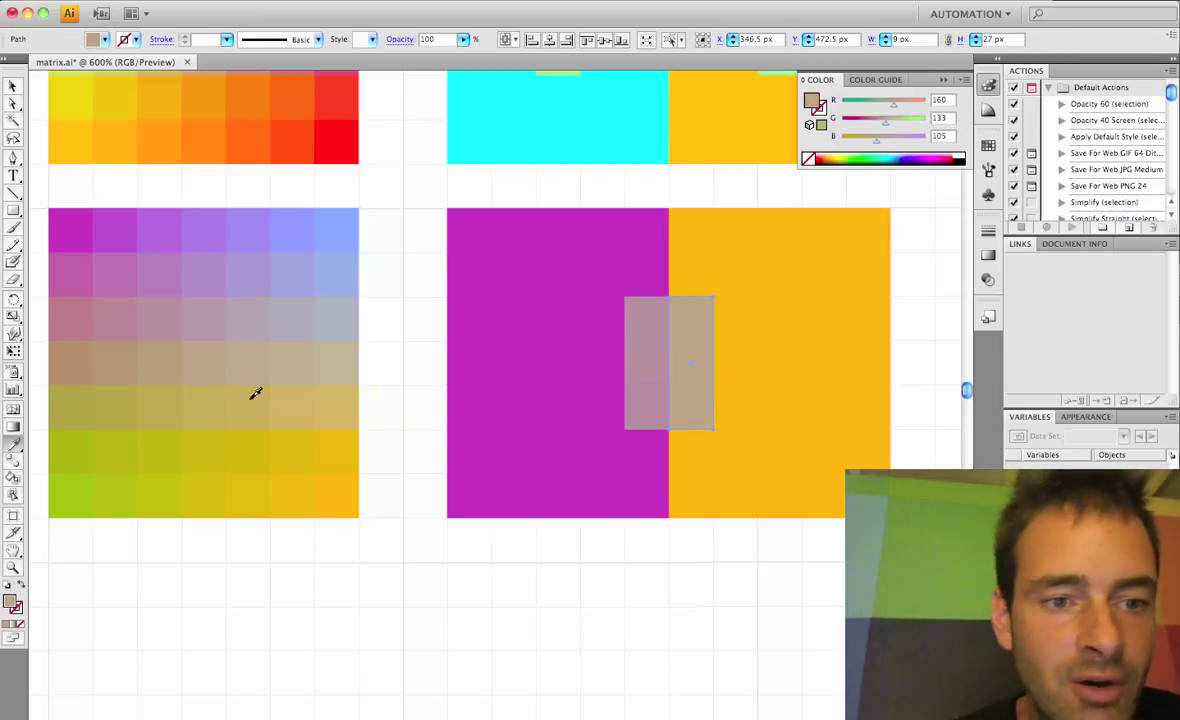
{"action": "key", "text": "v"}
Nudge the mauve bar back onto magenta and the yellow-tan bar back onto orange.
{"action": "left_click", "coordinate": [430, 186]}
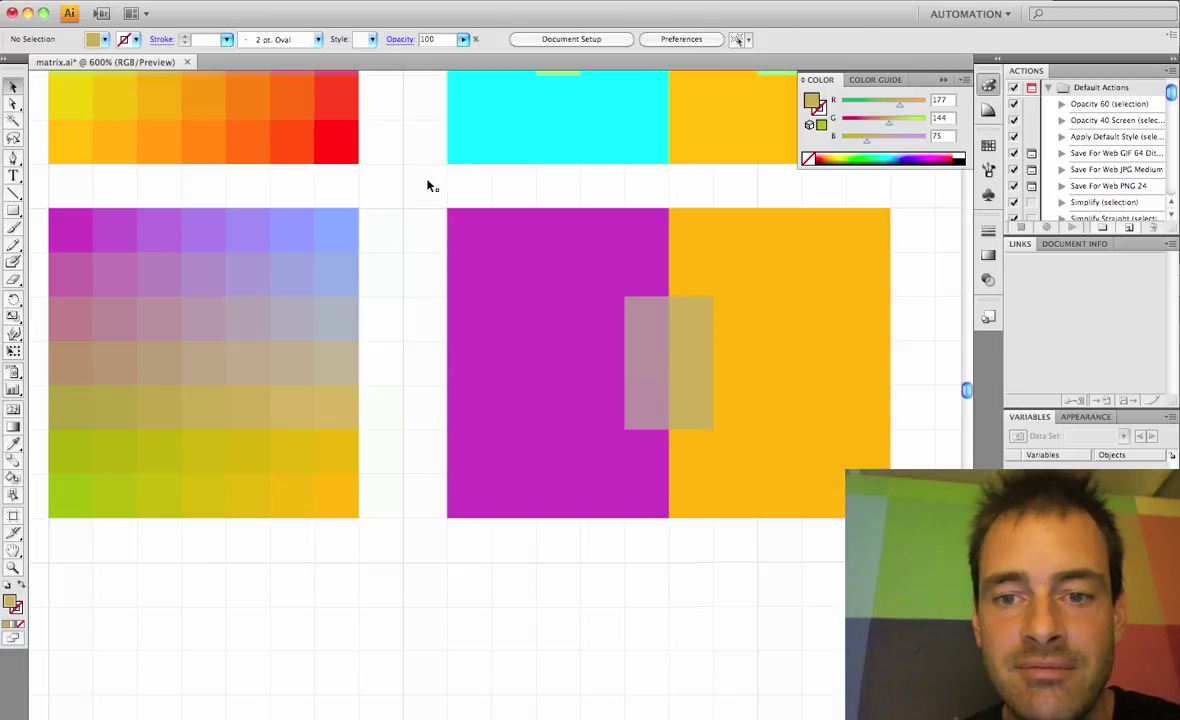
{"action": "left_click", "coordinate": [647, 353]}
{"action": "key", "text": "Left"}
{"action": "key", "text": "Left"}
{"action": "key", "text": "Left"}
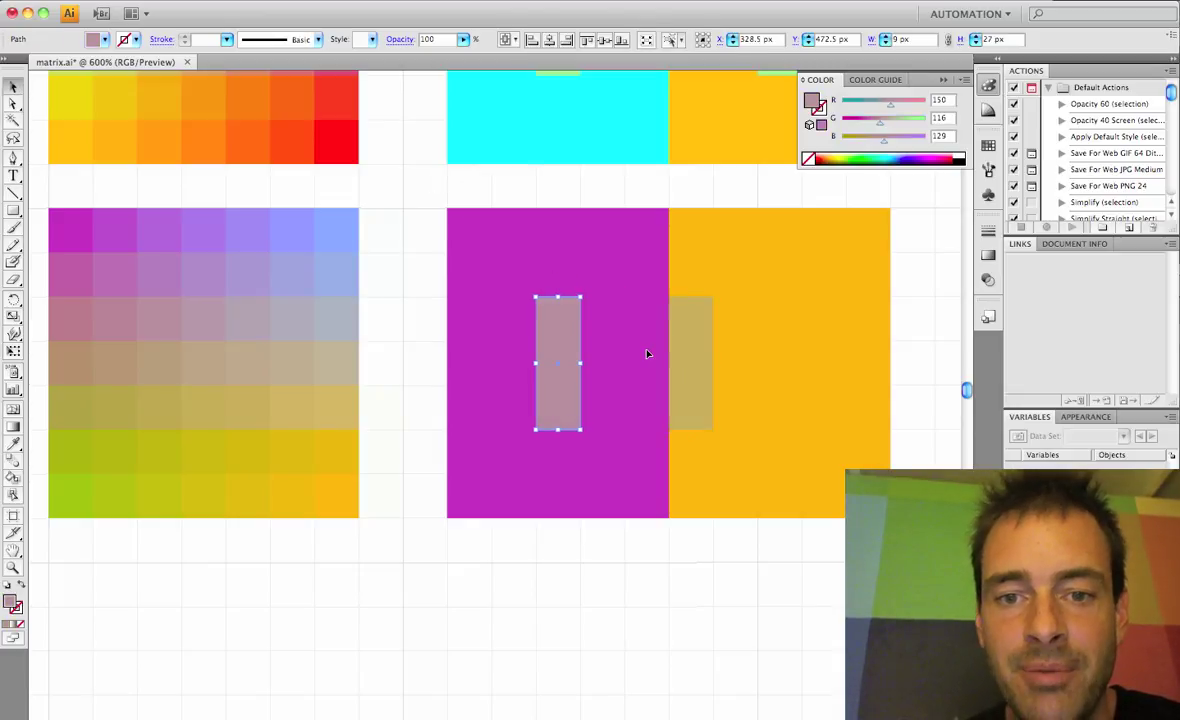
{"action": "left_click", "coordinate": [680, 357]}
{"action": "key", "text": "Right"}
{"action": "key", "text": "Right"}
{"action": "key", "text": "Right"}
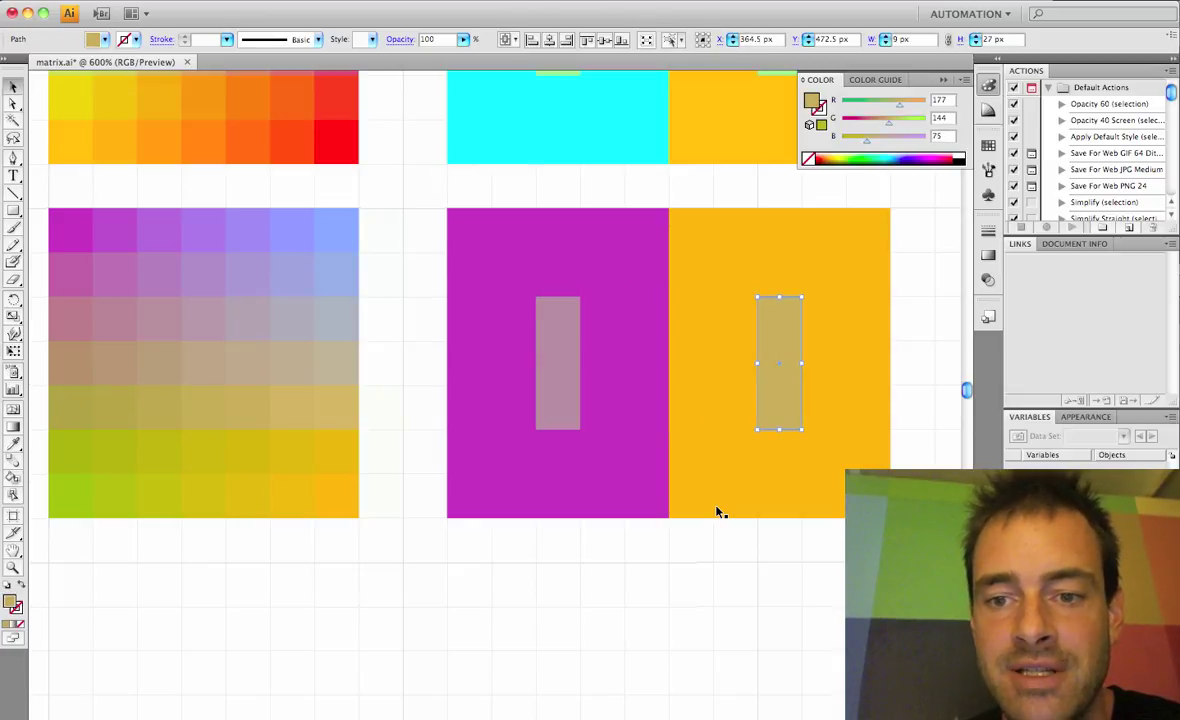
{"action": "left_click", "coordinate": [717, 562]}
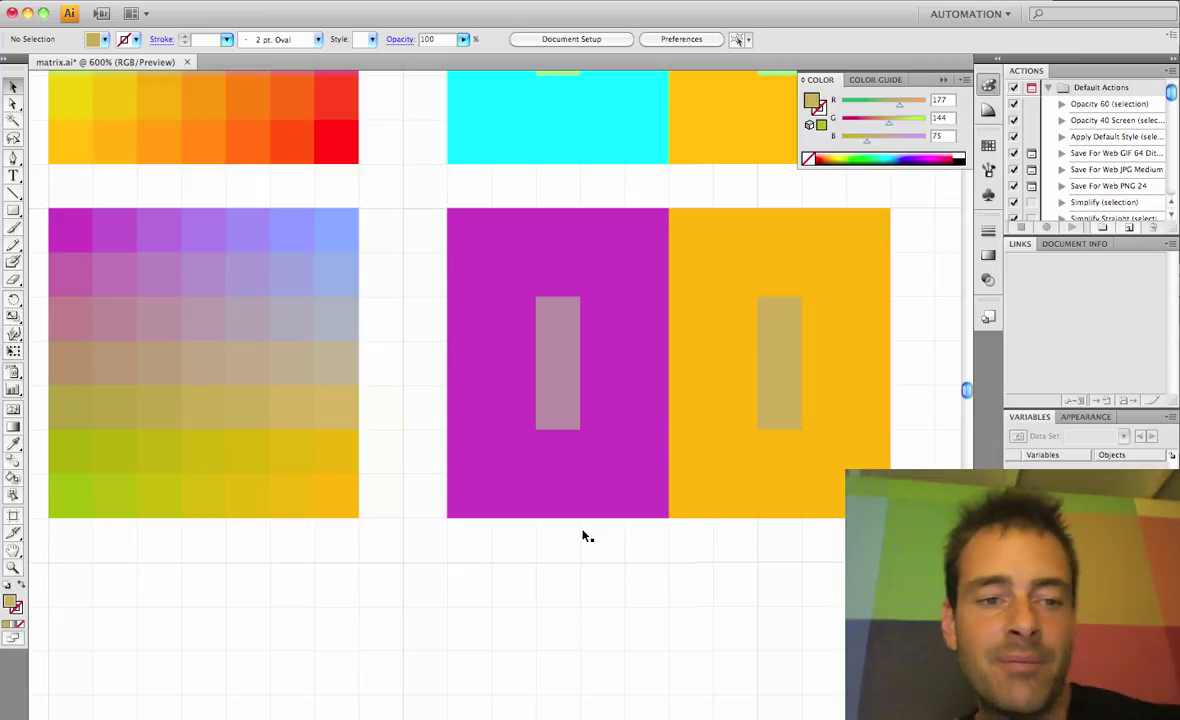
Pan left, zoom to 1200% on the grid's middle rows, and close the Backblaze notification.
{"action": "scroll", "coordinate": [374, 408], "scroll_direction": "left", "scroll_amount": 3}
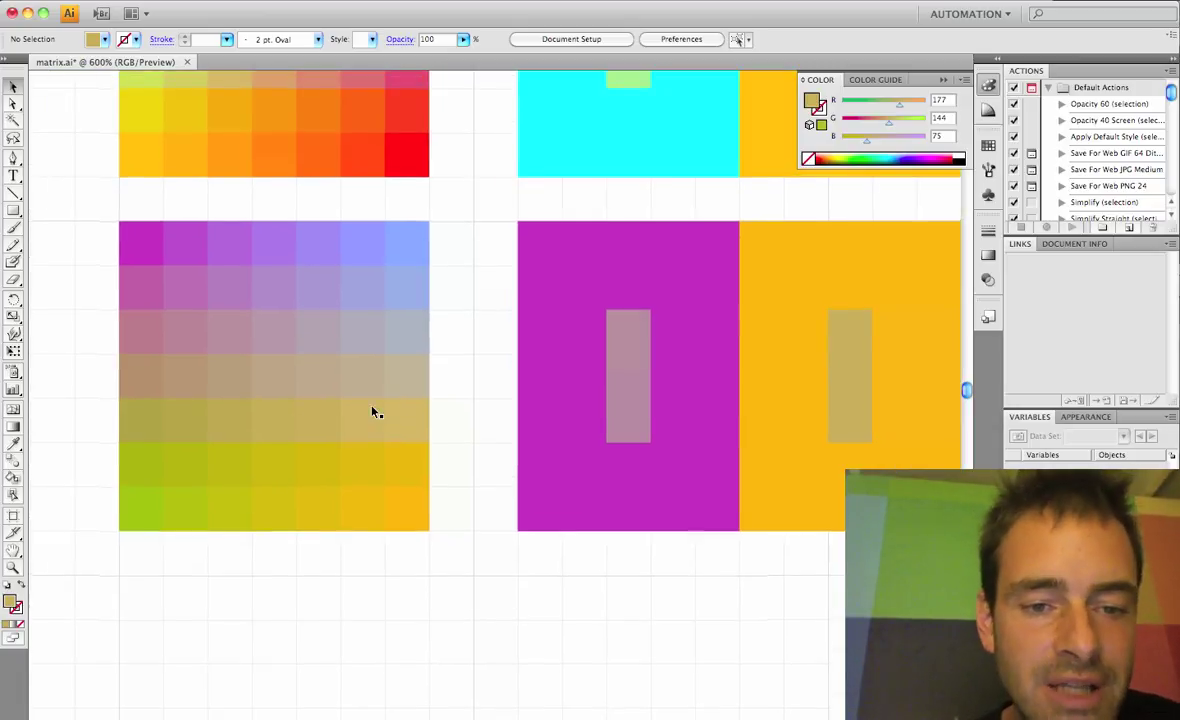
{"action": "scroll", "coordinate": [374, 408], "scroll_direction": "left", "scroll_amount": 3}
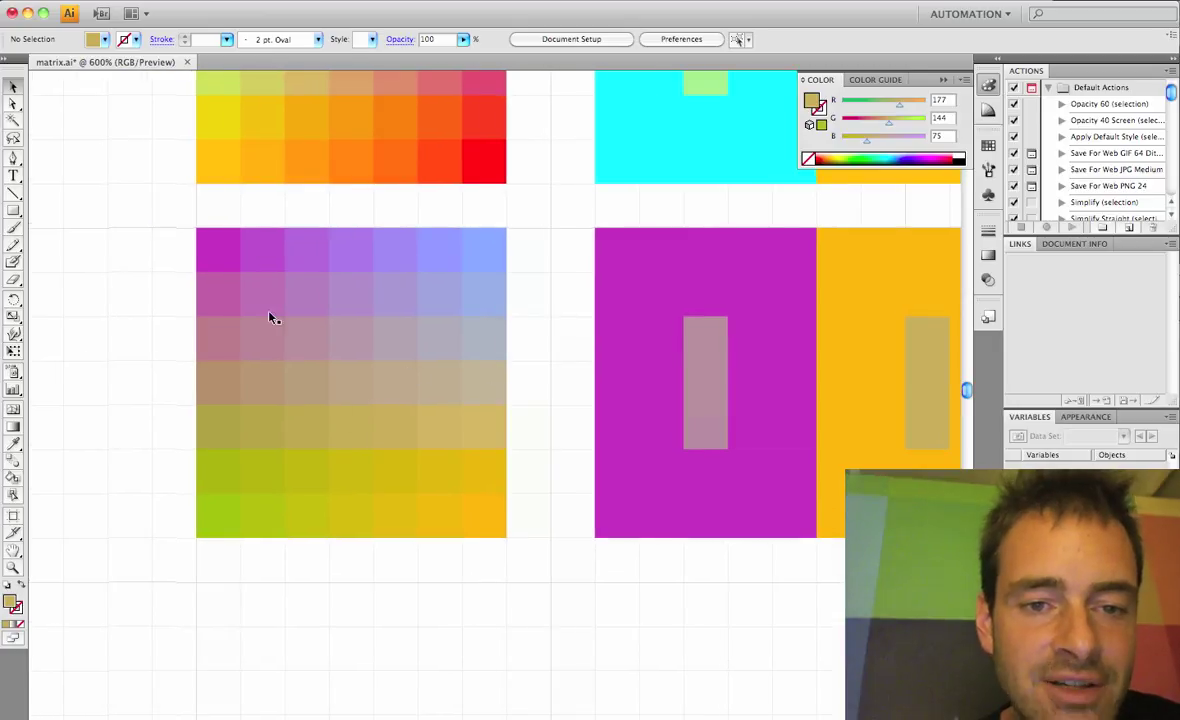
{"action": "key", "text": "z"}
{"action": "left_click", "coordinate": [405, 407]}
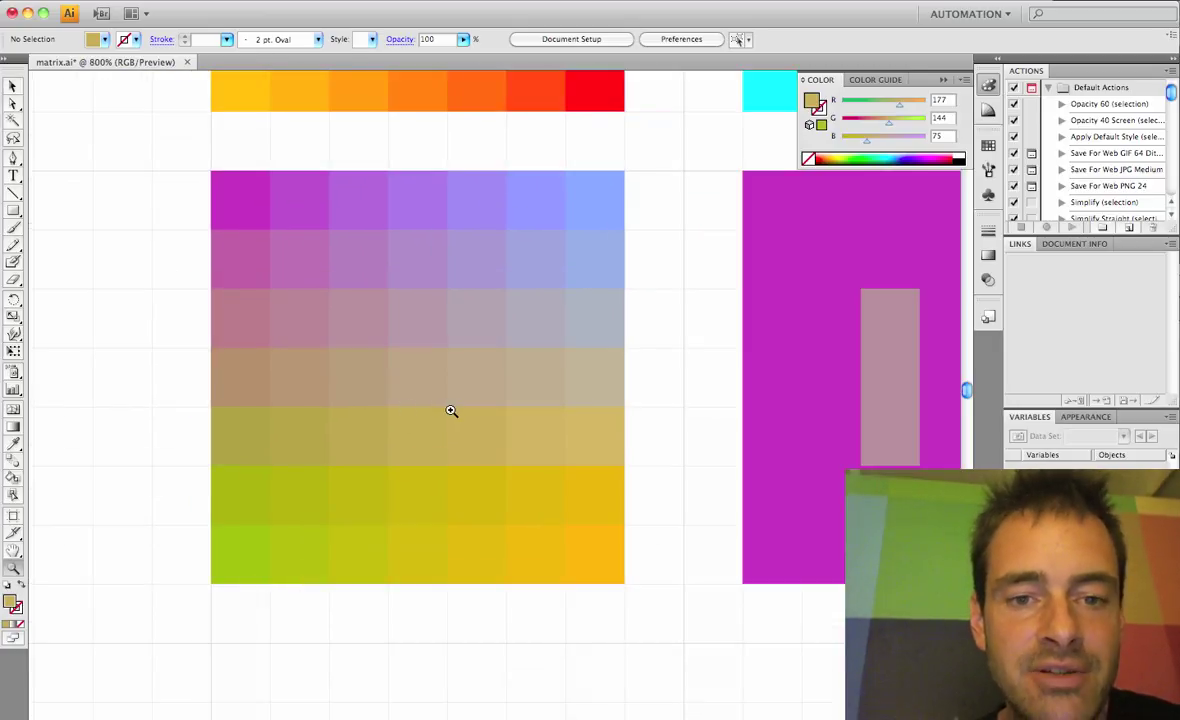
{"action": "left_click", "coordinate": [451, 410]}
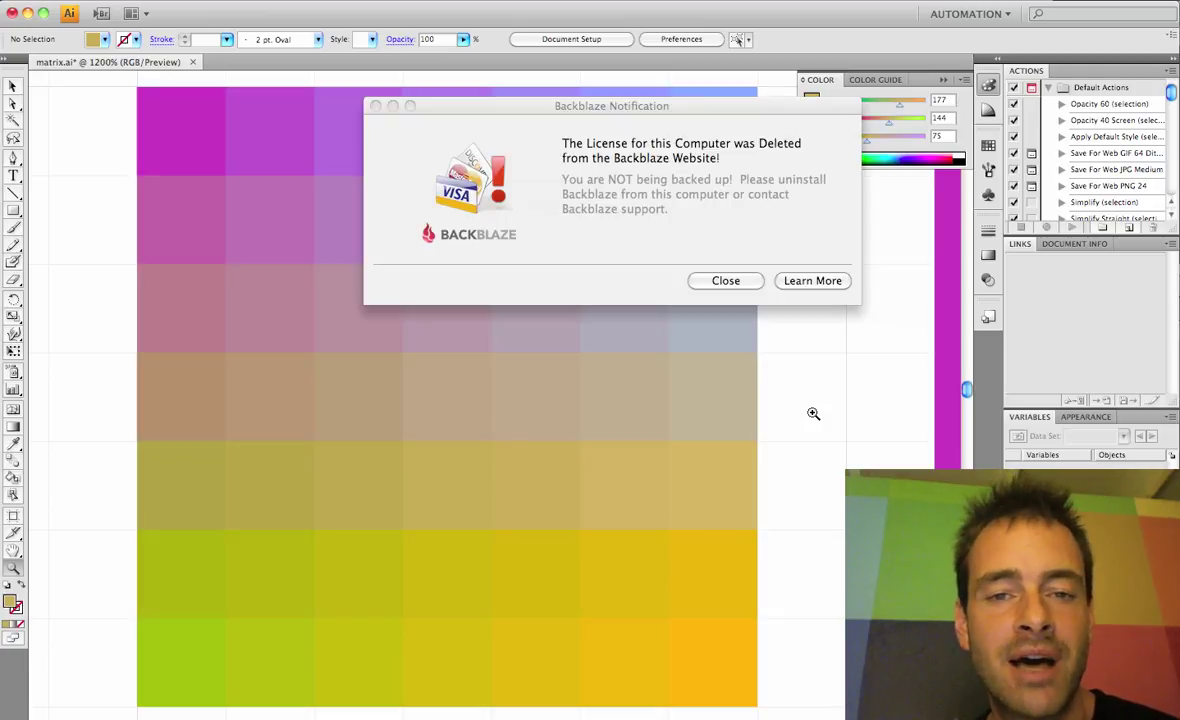
{"action": "left_click", "coordinate": [745, 282]}
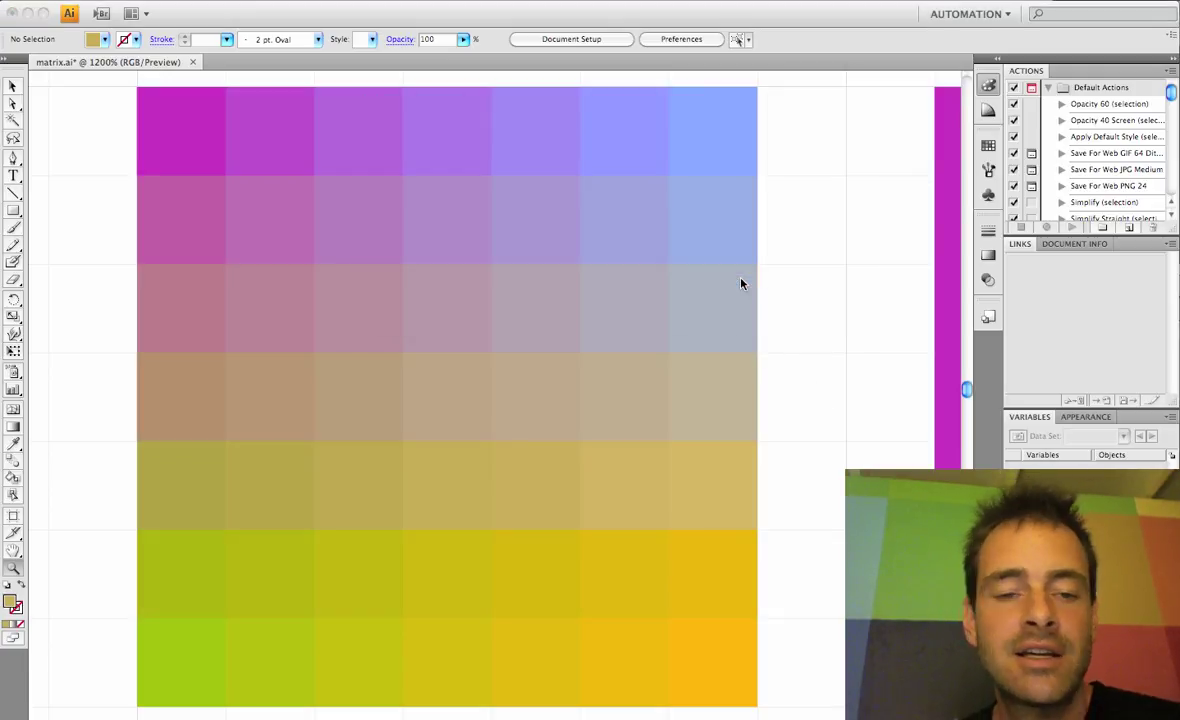